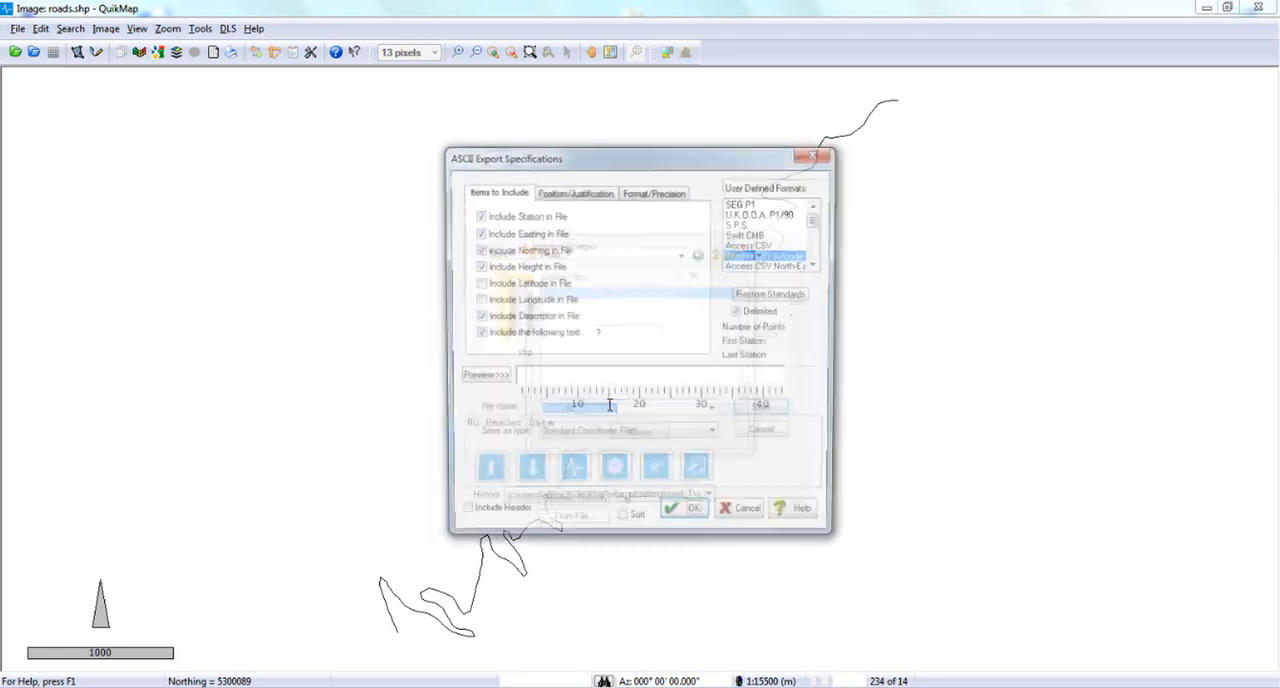
Export the vertices of roads.shp in the Access CSV format after previewing the output, and close the list of loaded images.
{"action": "left_click", "coordinate": [757, 245]}
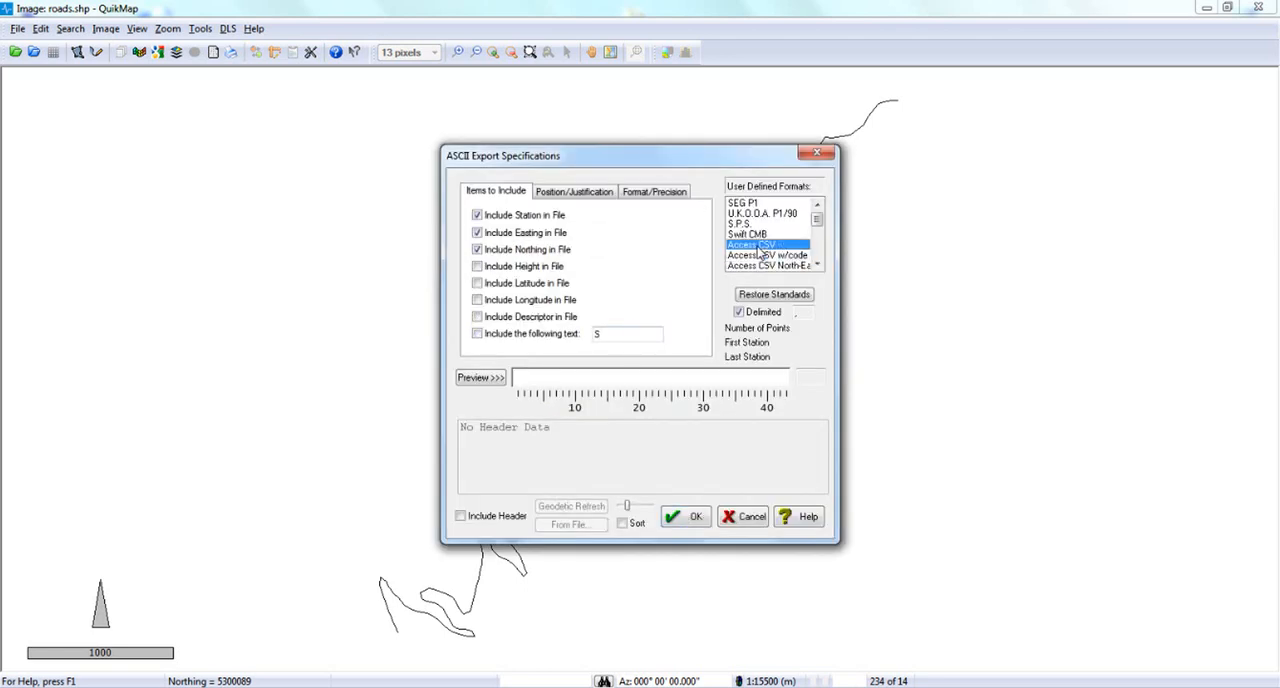
{"action": "left_click", "coordinate": [481, 378]}
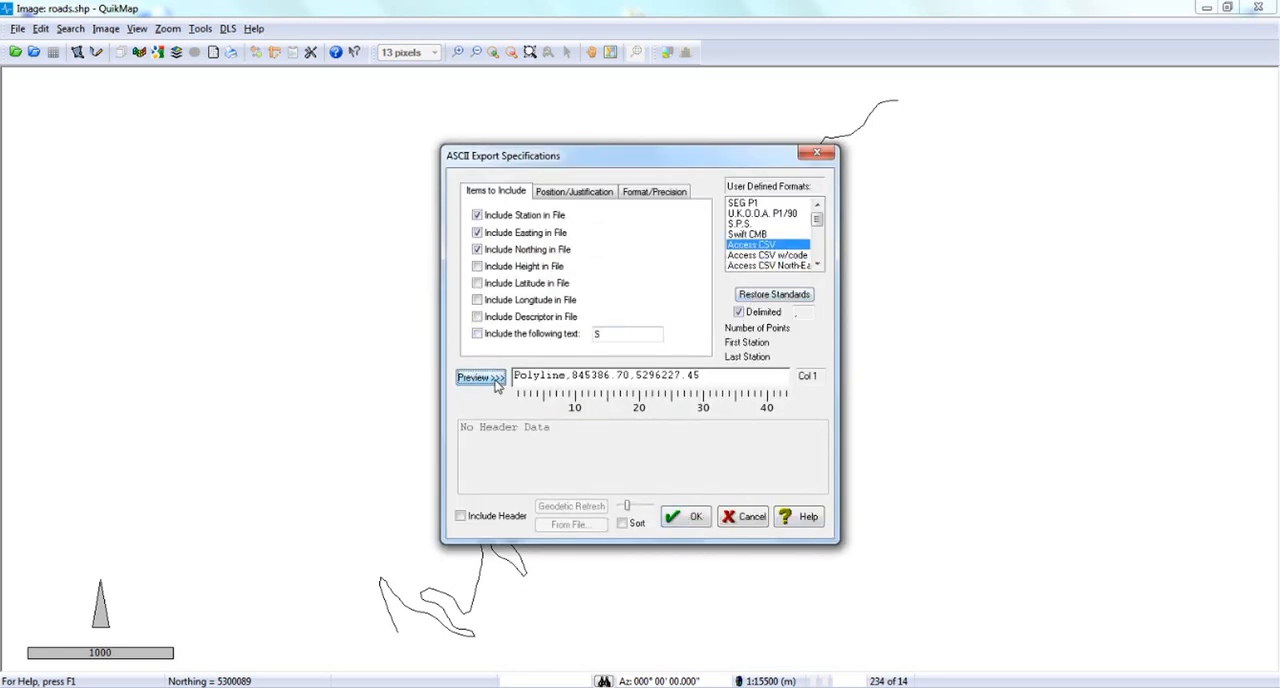
{"action": "left_click", "coordinate": [681, 522]}
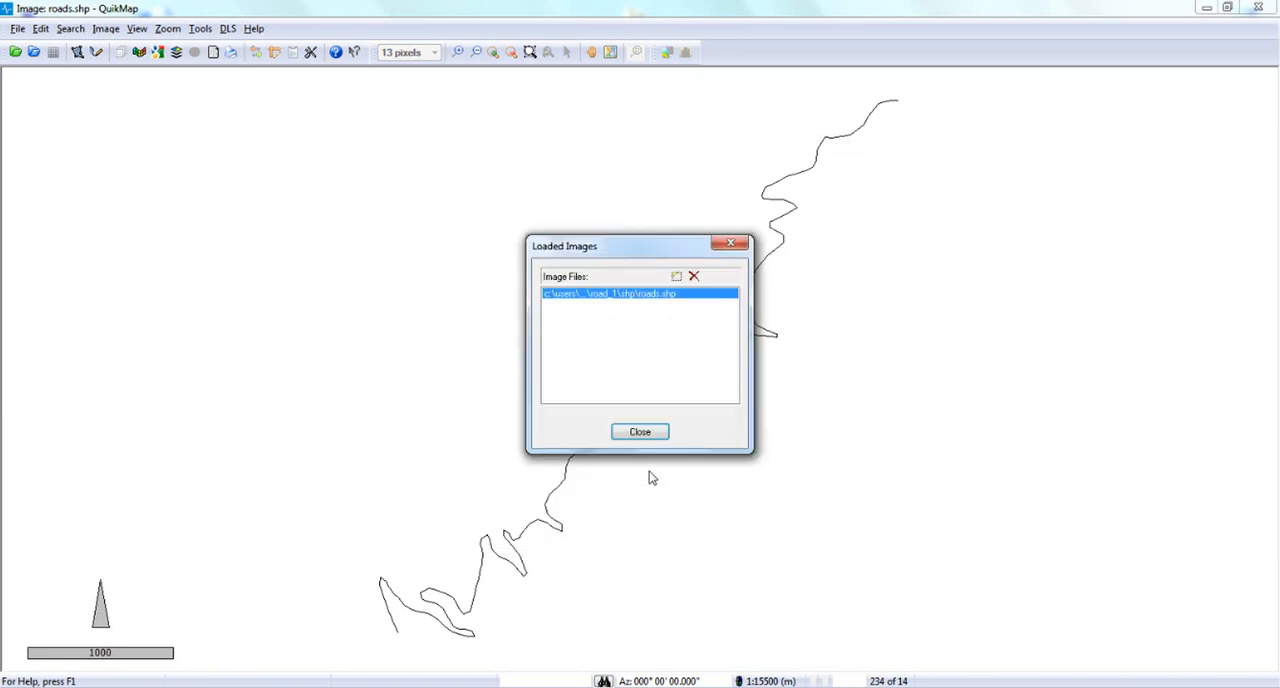
{"action": "left_click", "coordinate": [640, 431]}
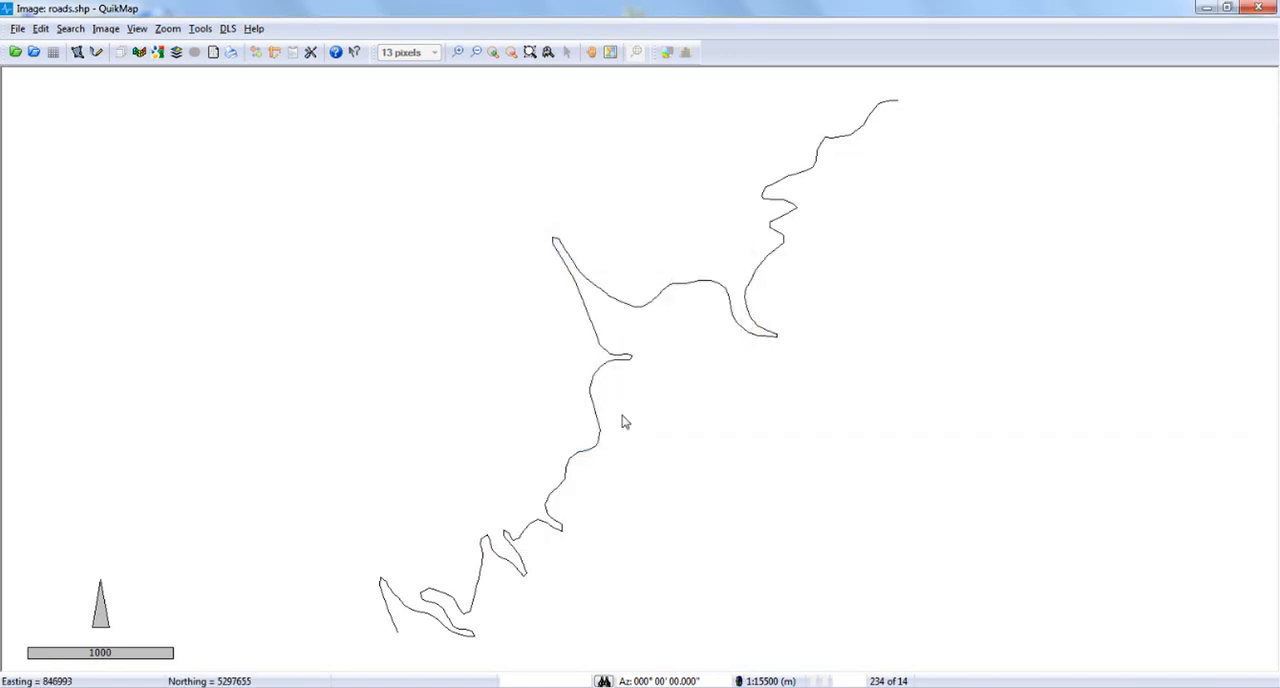
Map the Road1_Vertices.csv coordinate file with the Access CSV import format after checking its records in the table preview.
{"action": "left_click", "coordinate": [13, 52]}
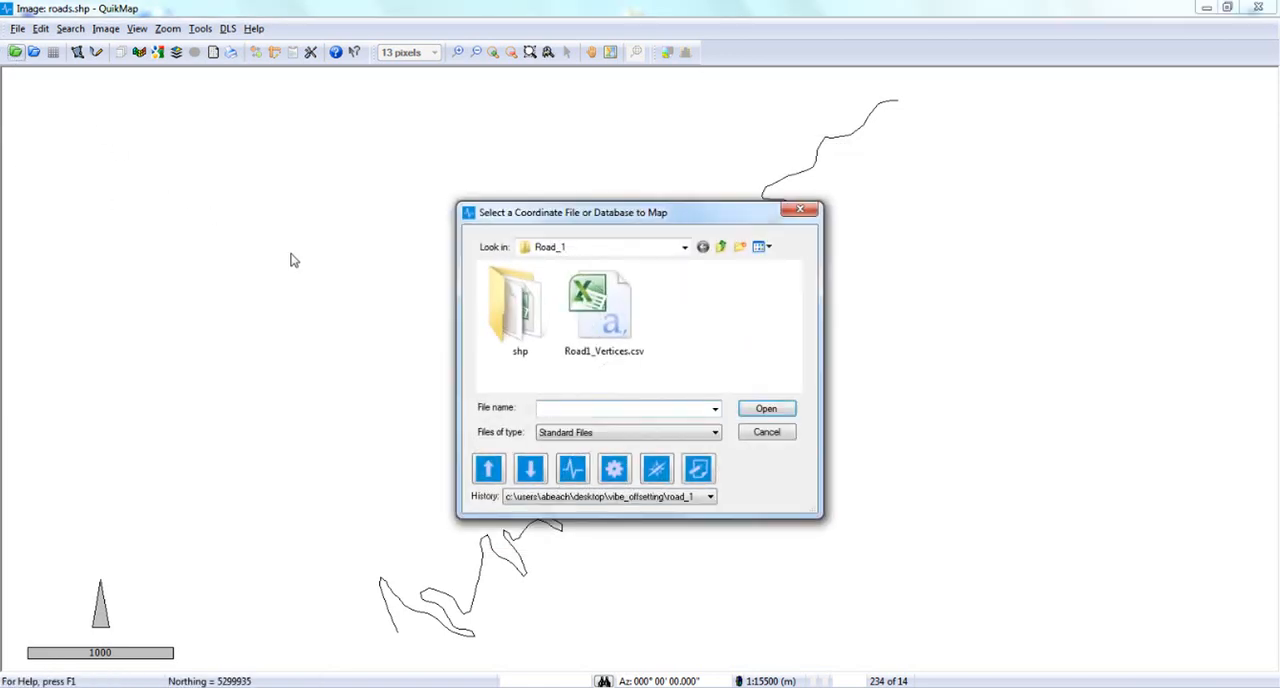
{"action": "double_click", "coordinate": [603, 311]}
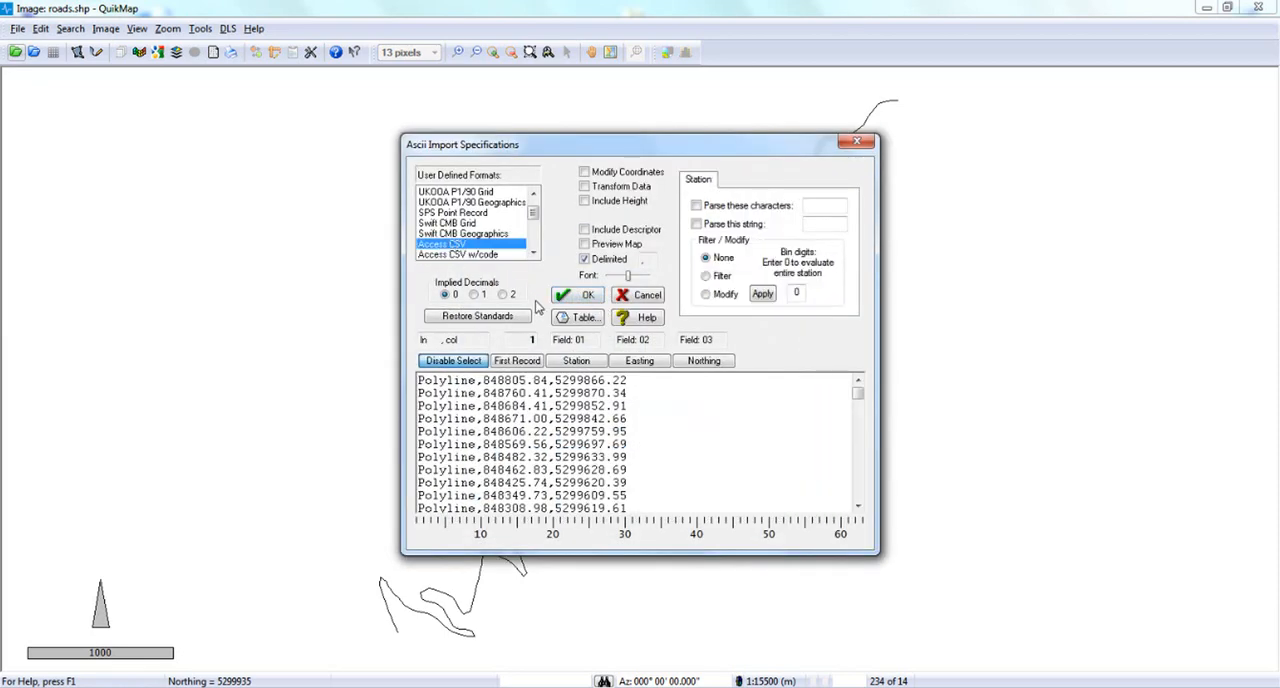
{"action": "left_click", "coordinate": [566, 318]}
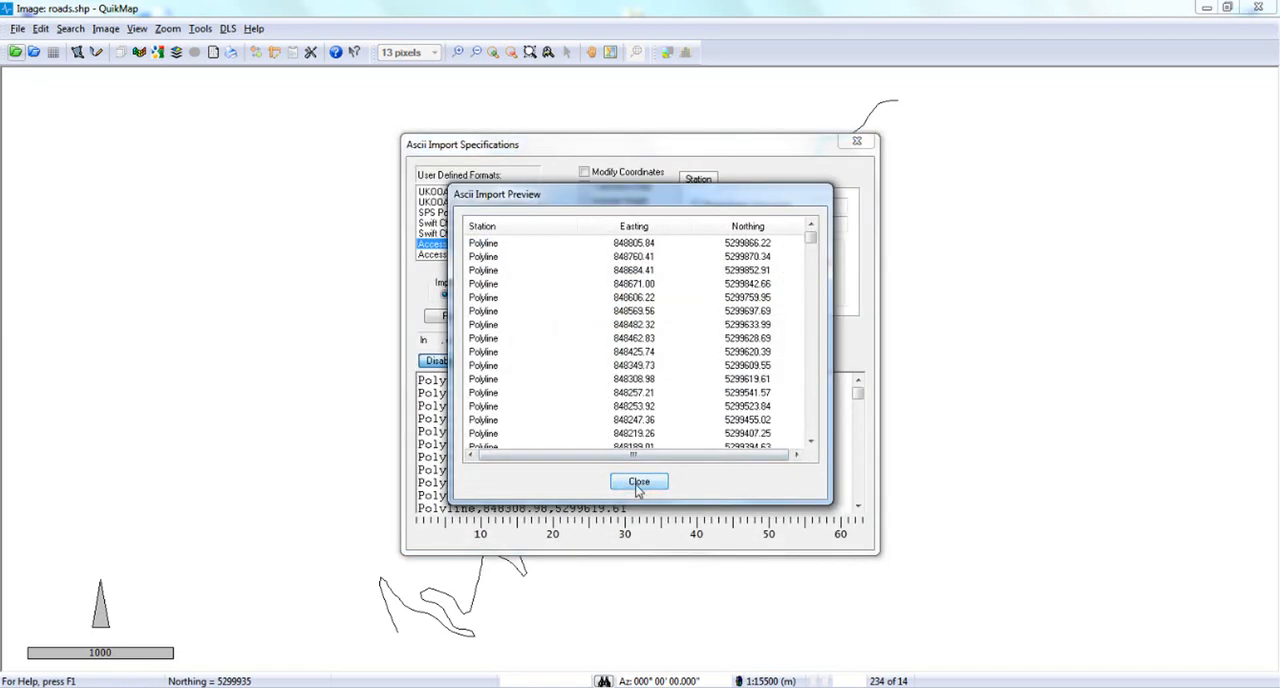
{"action": "left_click", "coordinate": [638, 482]}
{"action": "left_click", "coordinate": [588, 293]}
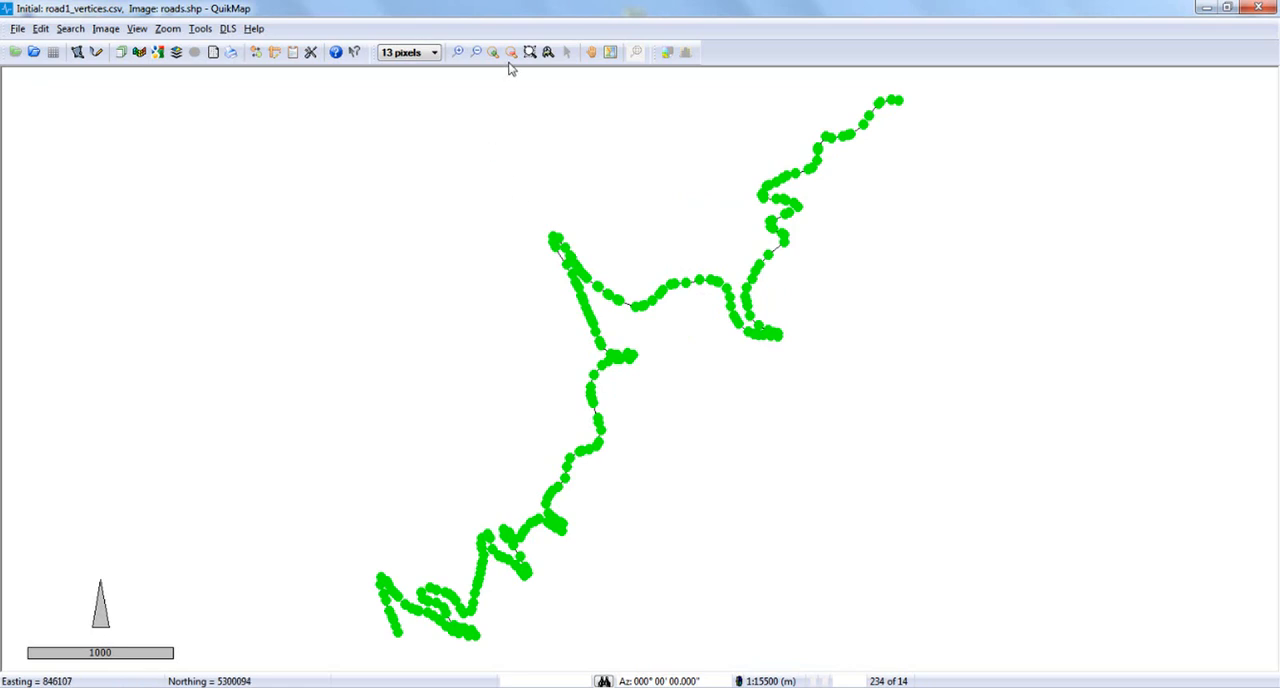
{"action": "left_click", "coordinate": [530, 52]}
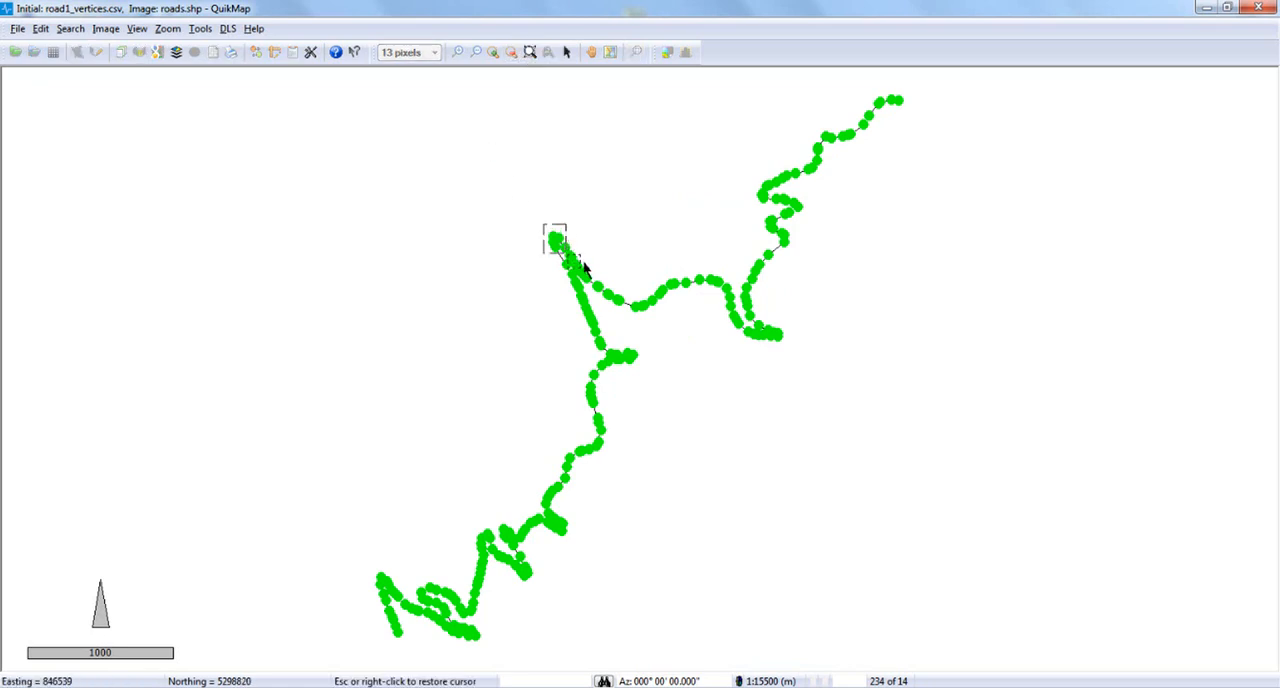
{"action": "left_click_drag", "start_coordinate": [584, 266], "coordinate": [586, 266]}
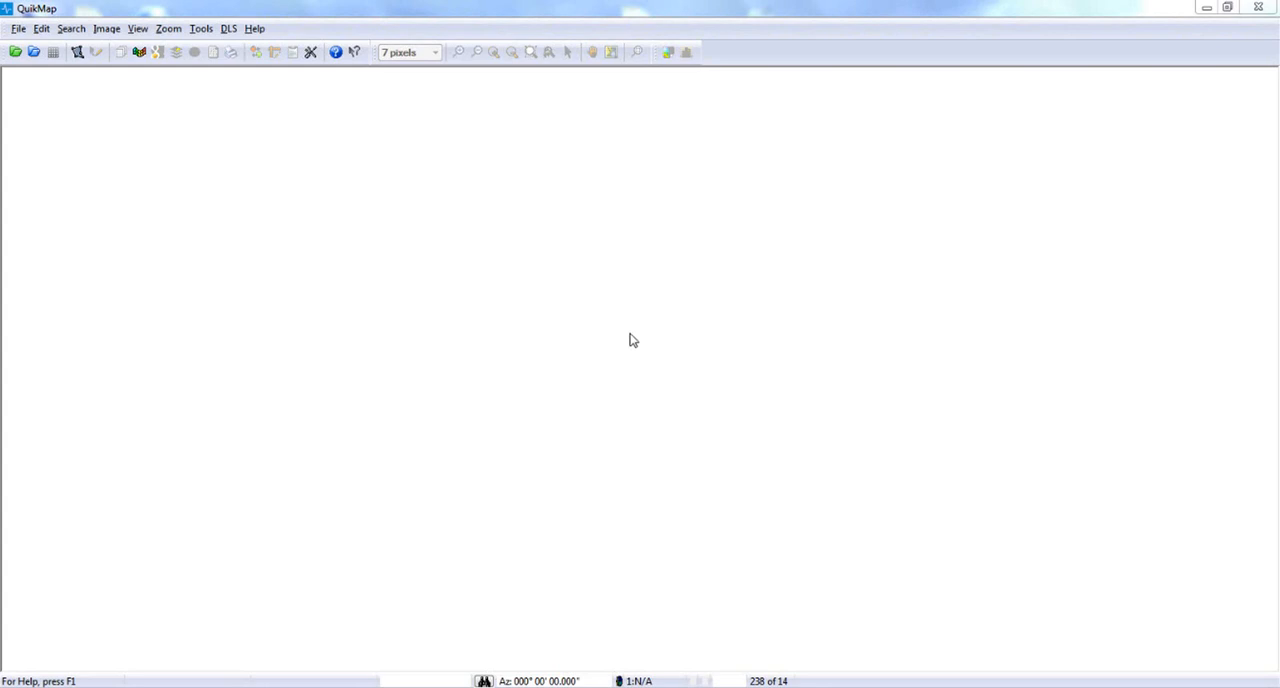
Start a new template design and set the crossline interval in the offset entry helper to 0.
{"action": "left_click", "coordinate": [108, 29]}
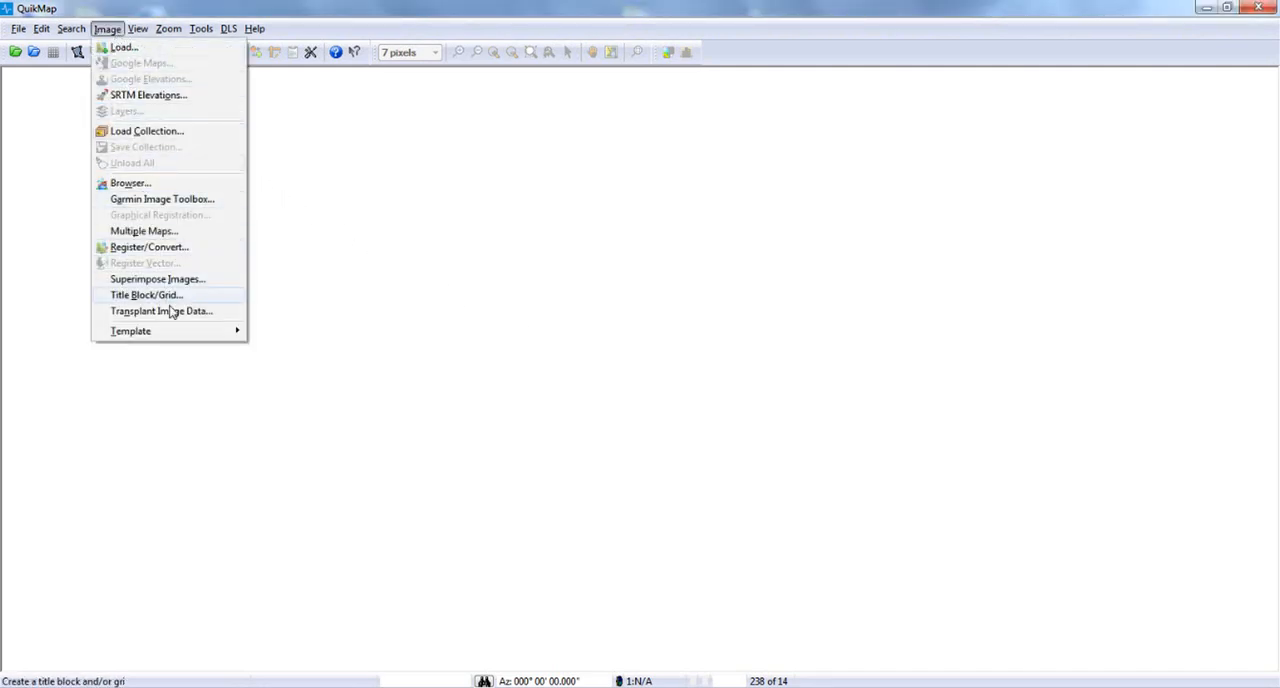
{"action": "mouse_move", "coordinate": [173, 342]}
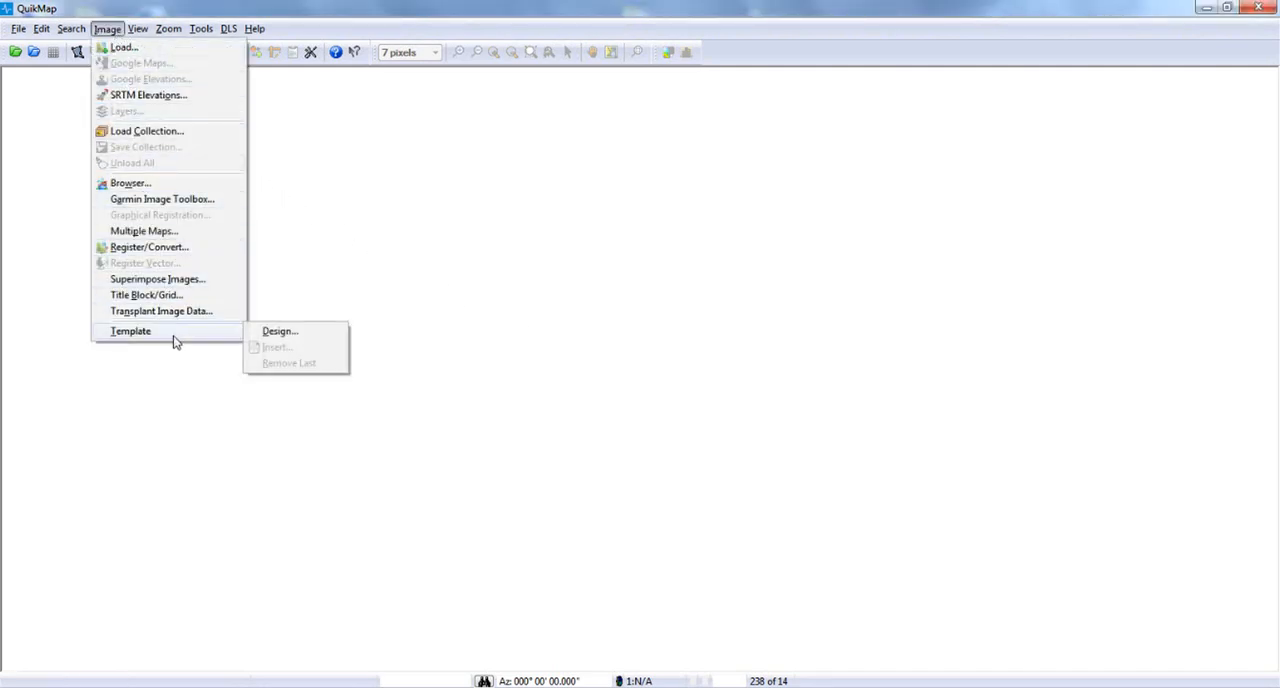
{"action": "left_click", "coordinate": [280, 331]}
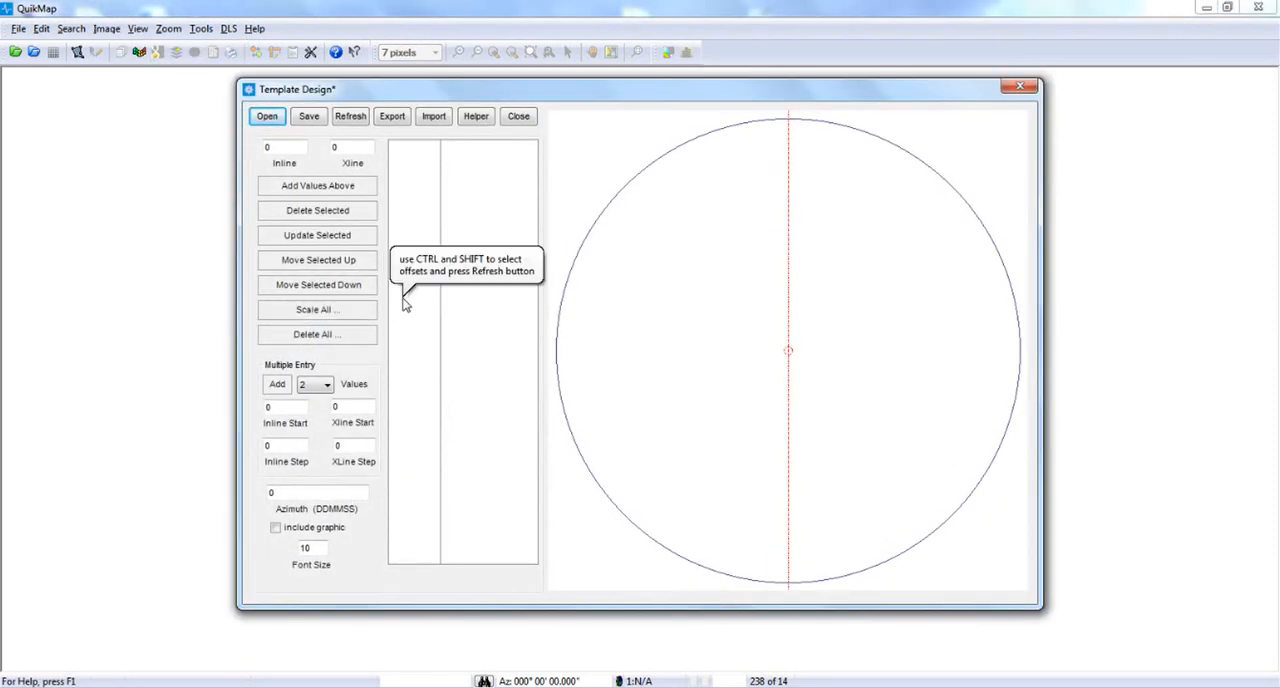
{"action": "left_click", "coordinate": [475, 116]}
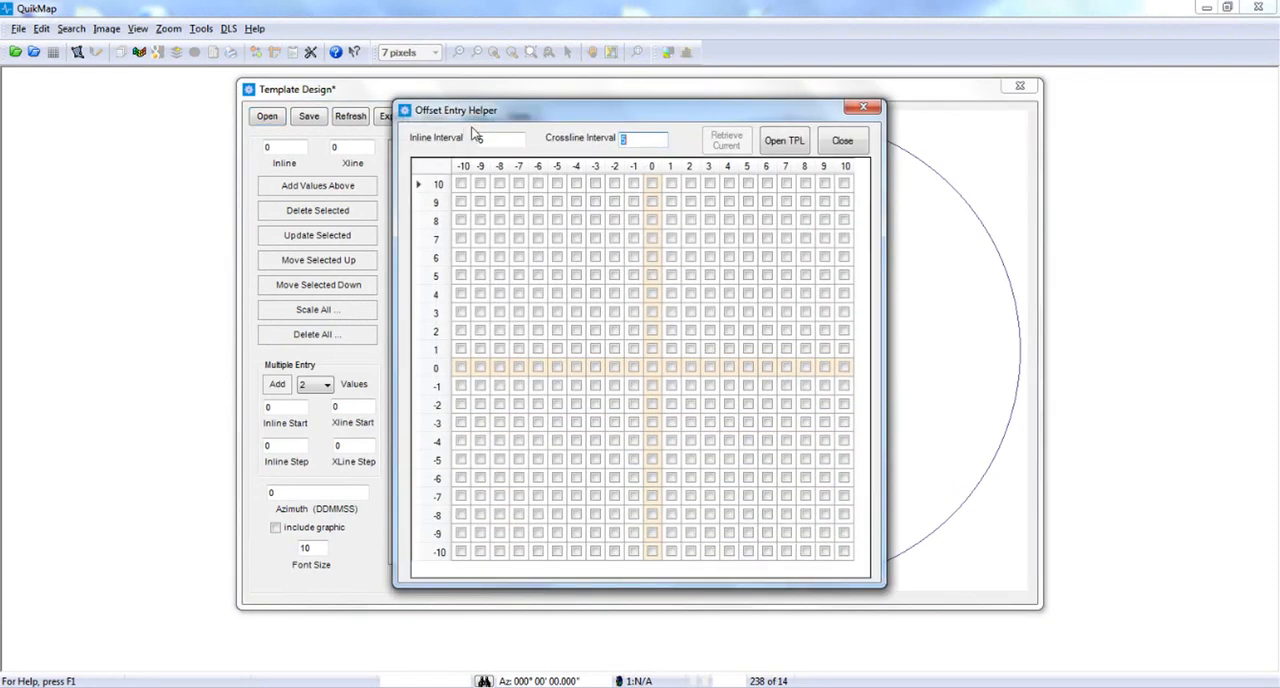
{"action": "left_click", "coordinate": [481, 139]}
{"action": "key", "text": "Tab"}
{"action": "type", "text": "0"}
Add four template offsets on the zero crossline at inline grid positions 2, 1, -1 and -2, and close the helper.
{"action": "left_click", "coordinate": [652, 331]}
{"action": "left_click", "coordinate": [652, 349]}
{"action": "left_click", "coordinate": [652, 386]}
{"action": "left_click", "coordinate": [652, 404]}
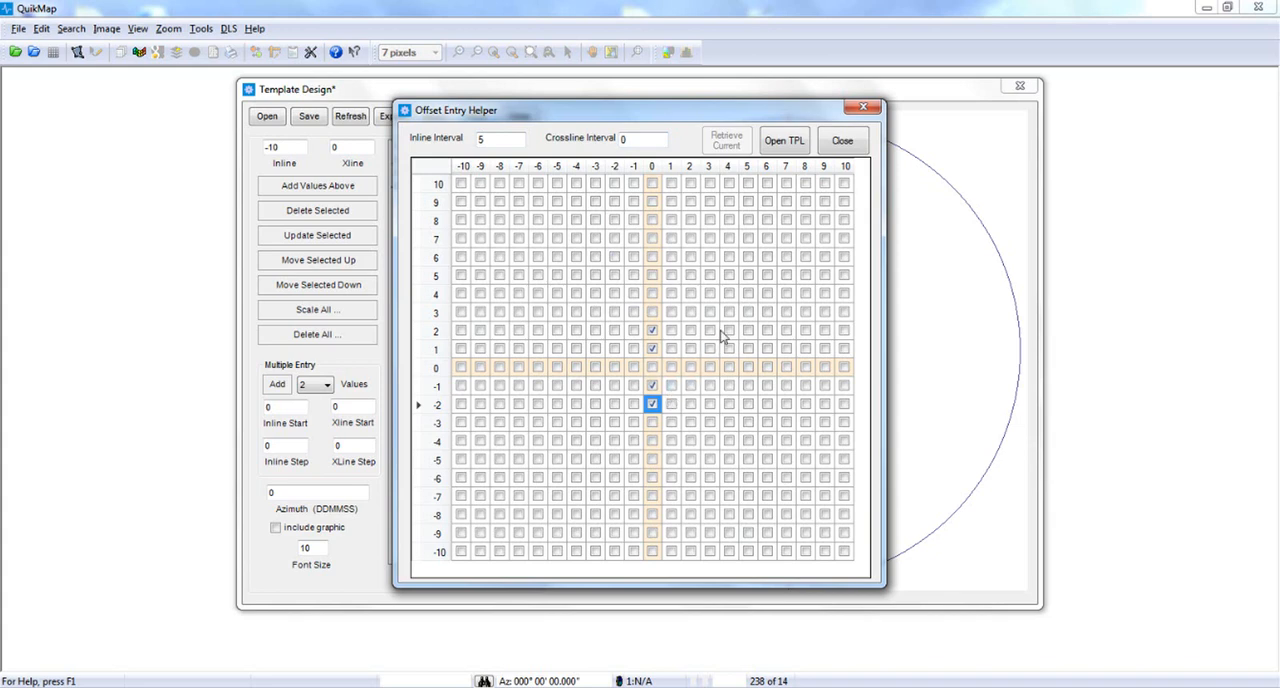
{"action": "left_click", "coordinate": [843, 145]}
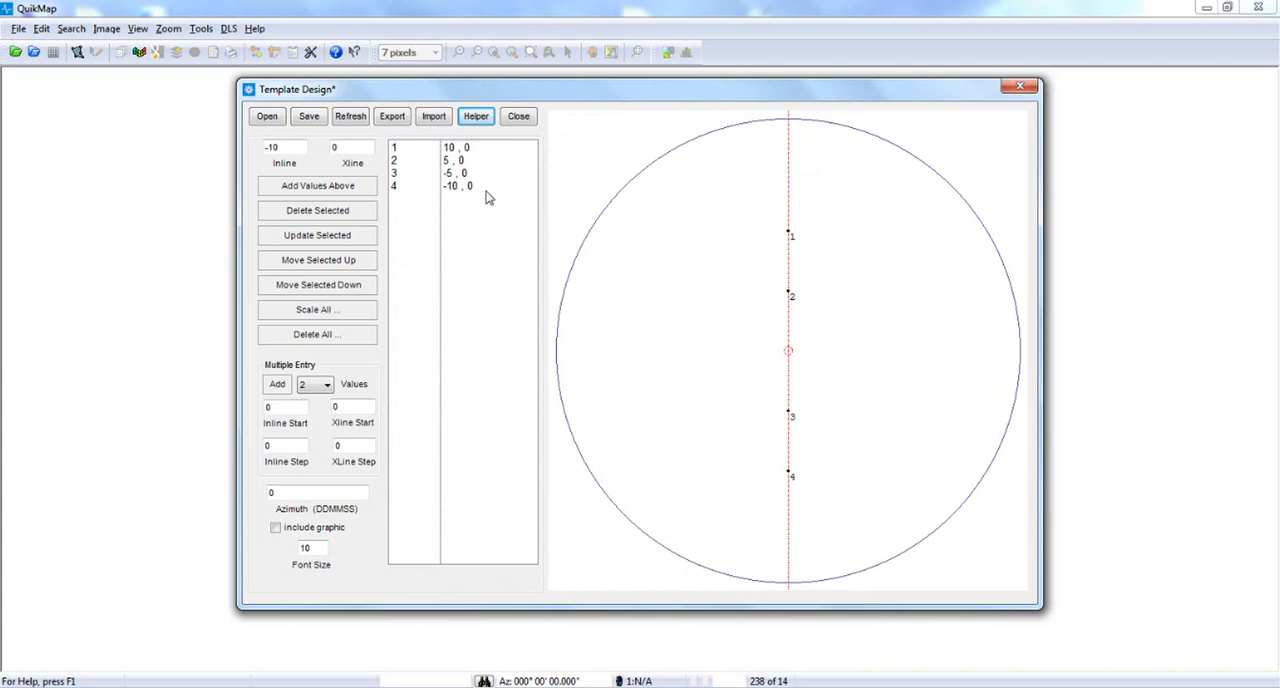
Save the template in the Road_1 folder as Inline_Vibe.
{"action": "left_click", "coordinate": [310, 117]}
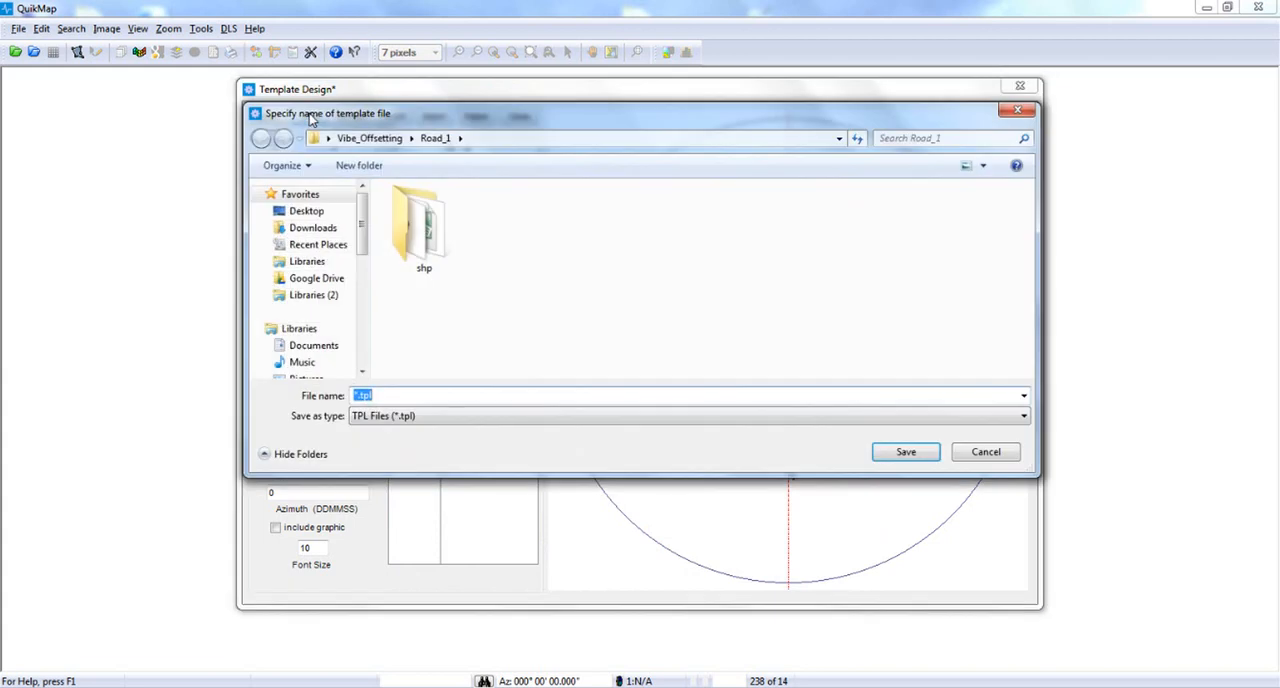
{"action": "type", "text": "l"}
{"action": "type", "text": "nline_"}
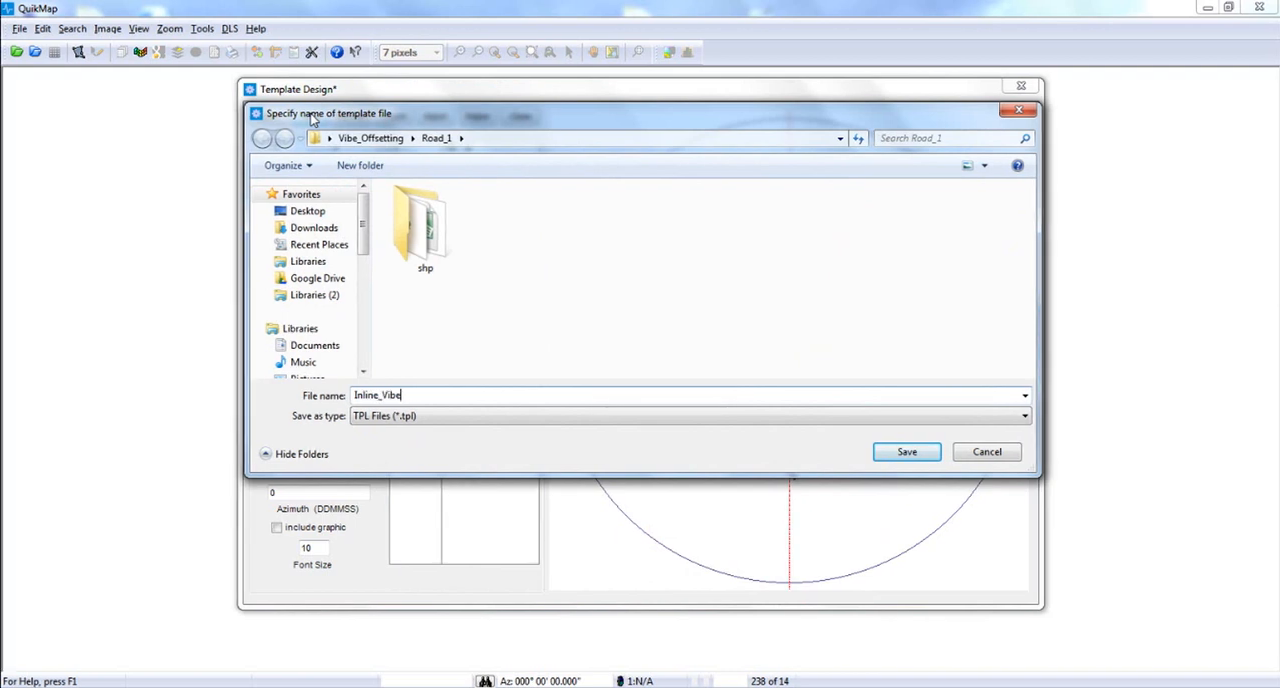
{"action": "type", "text": "Vibe"}
{"action": "key", "text": "Return"}
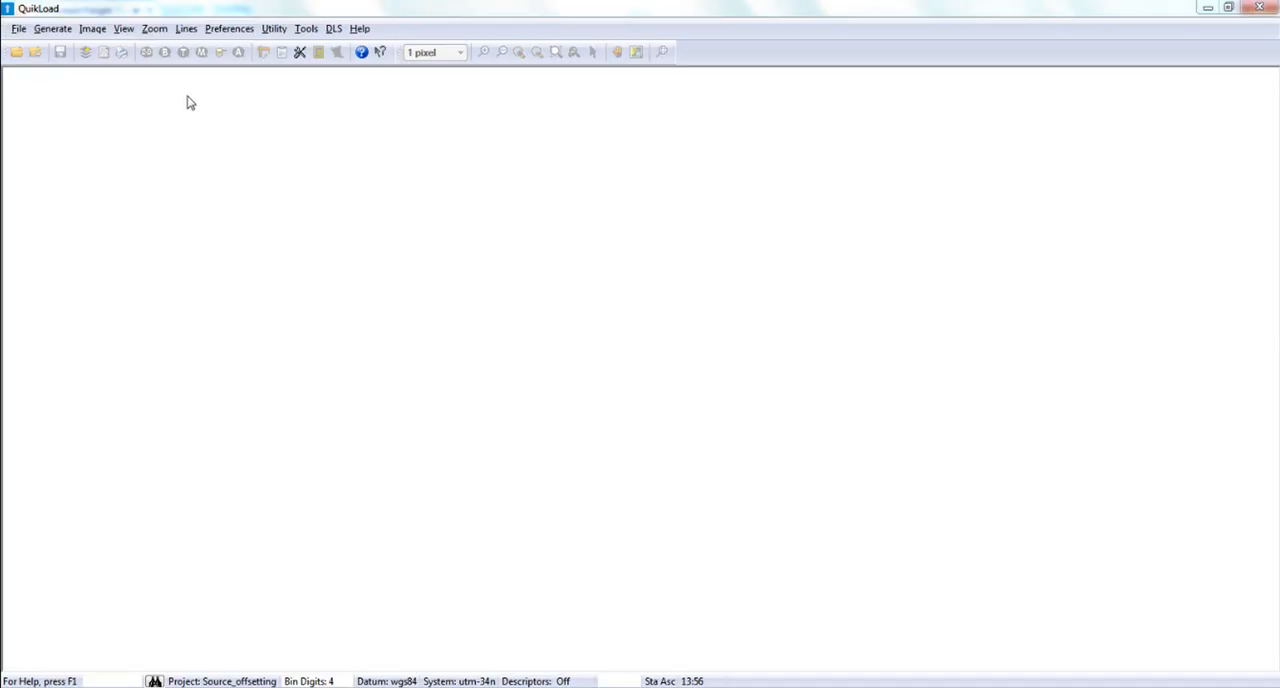
Switch to QuikLoad and set up a crooked line from Road1_Vertices.csv, imported with the Access CSV format.
{"action": "left_click", "coordinate": [55, 29]}
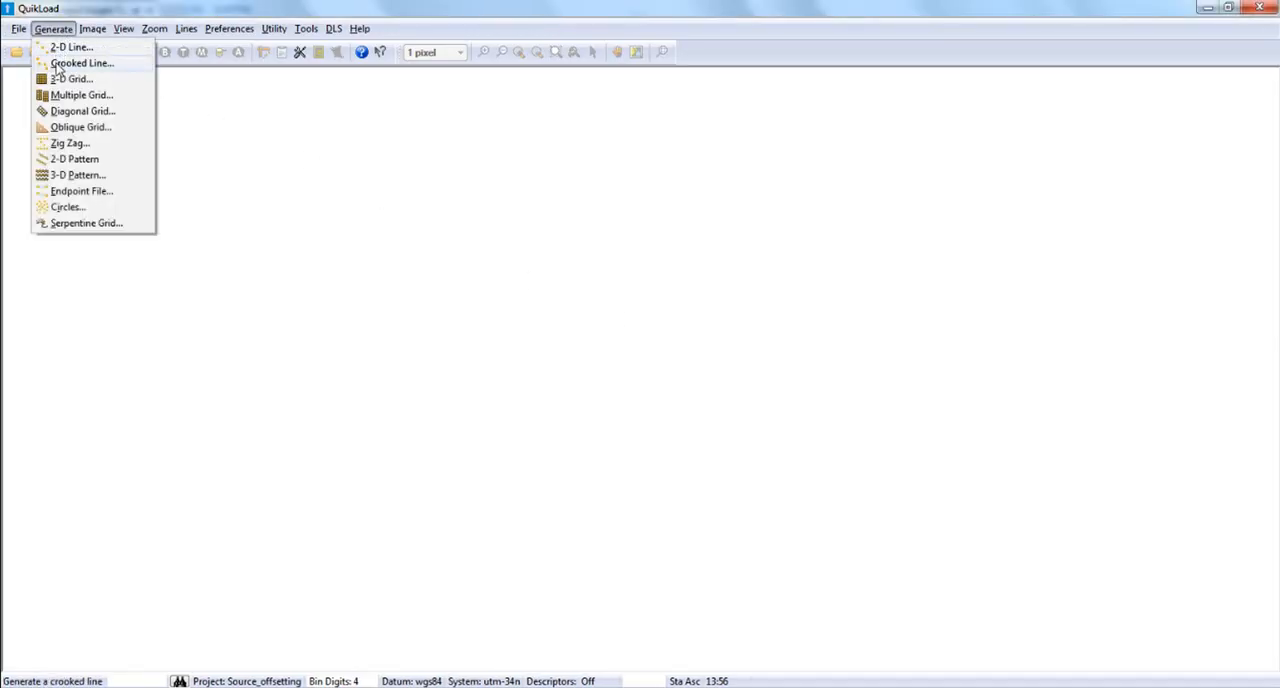
{"action": "left_click", "coordinate": [57, 64]}
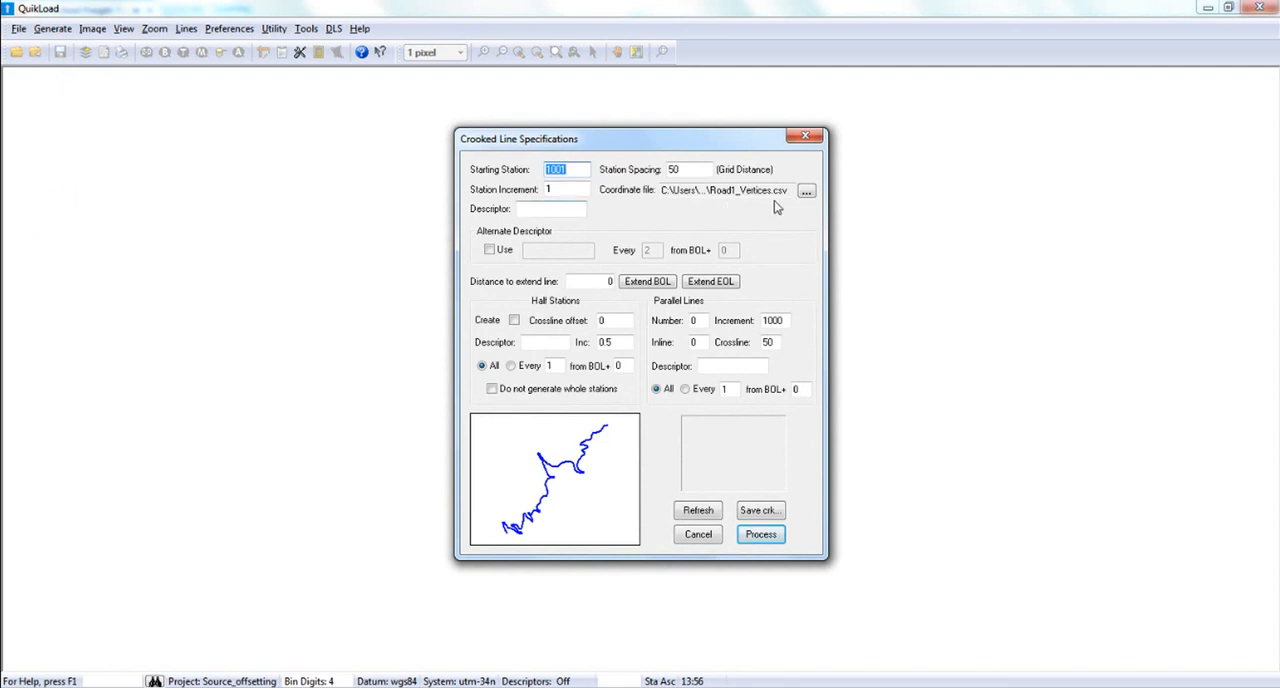
{"action": "left_click", "coordinate": [806, 191]}
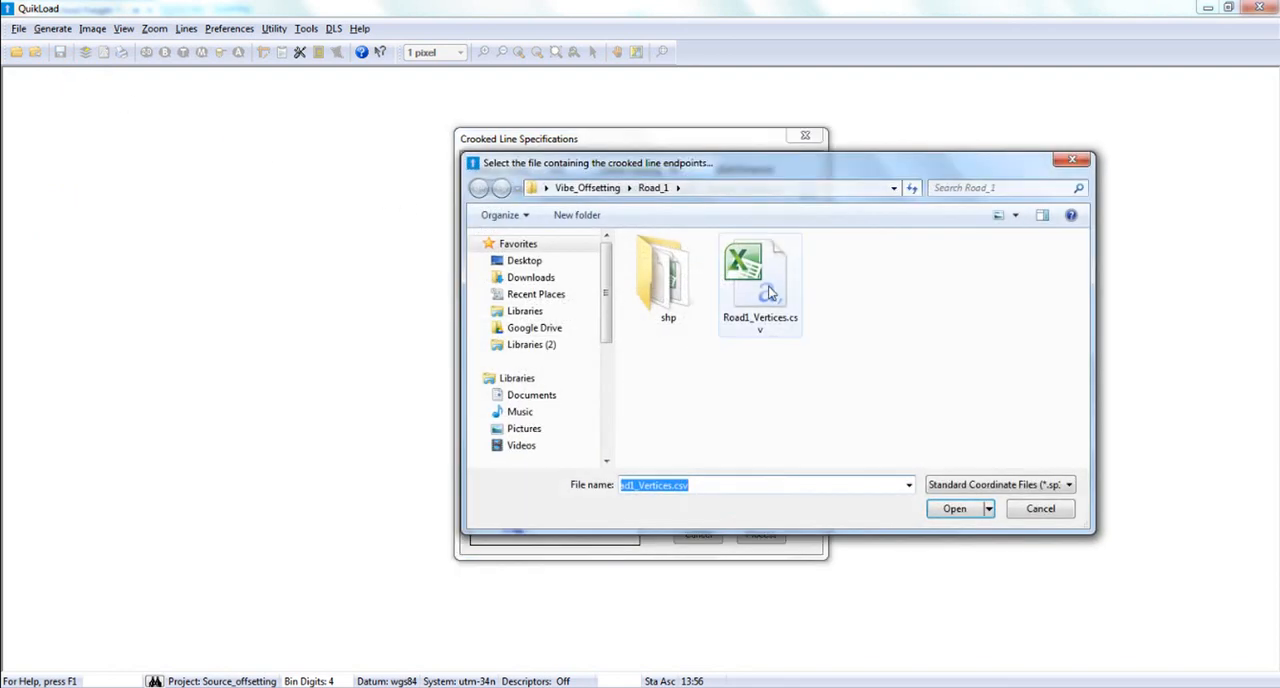
{"action": "double_click", "coordinate": [768, 297]}
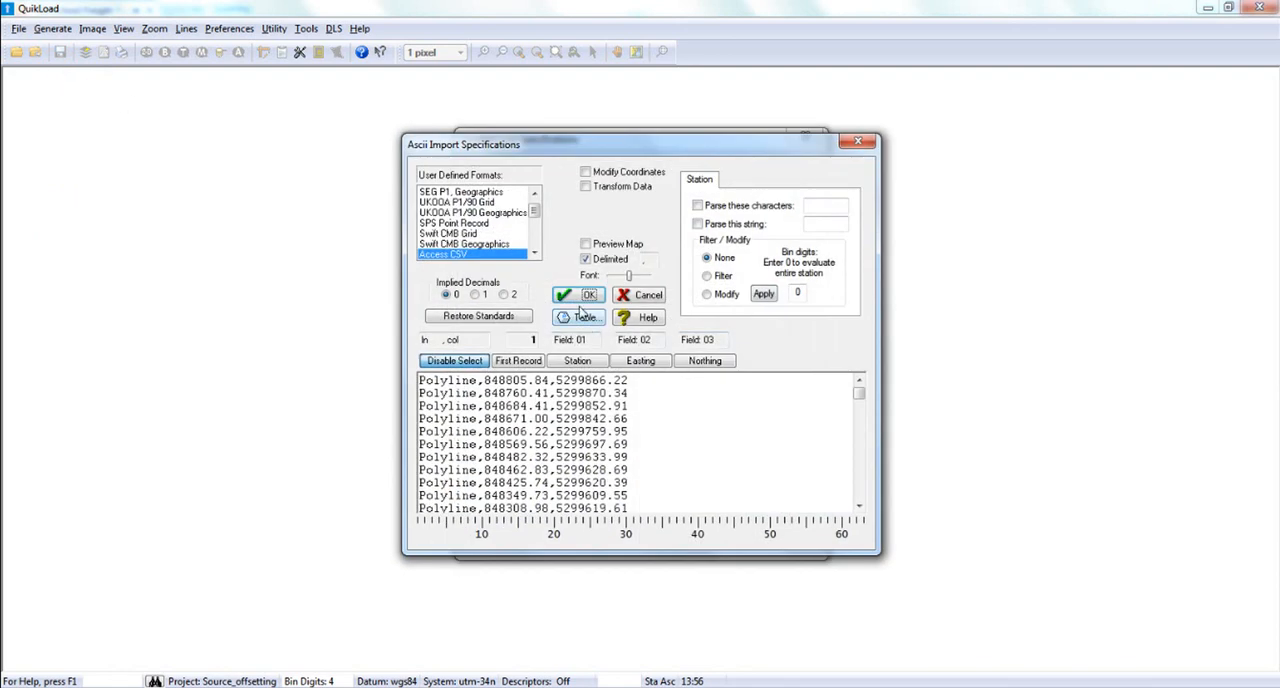
{"action": "left_click", "coordinate": [586, 295]}
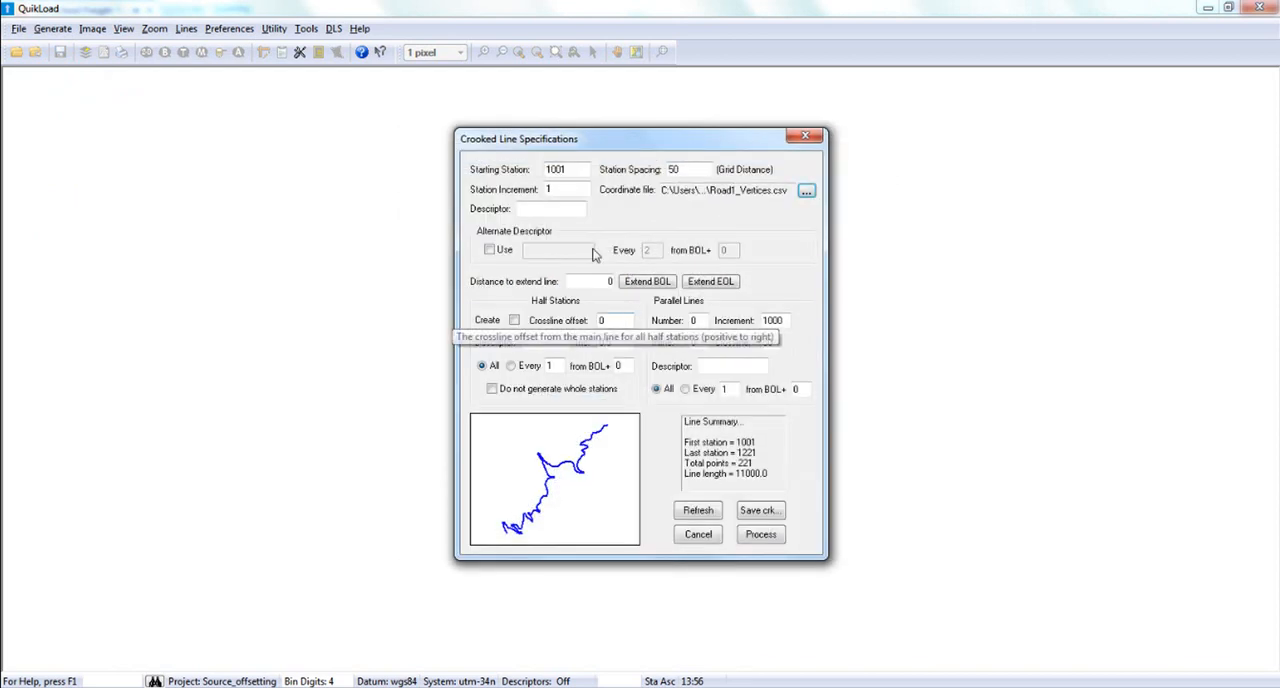
Set the crooked line's descriptor to SP and save its azimuths as Road1_Vertices.crk, closing the data viewer.
{"action": "left_click", "coordinate": [562, 207]}
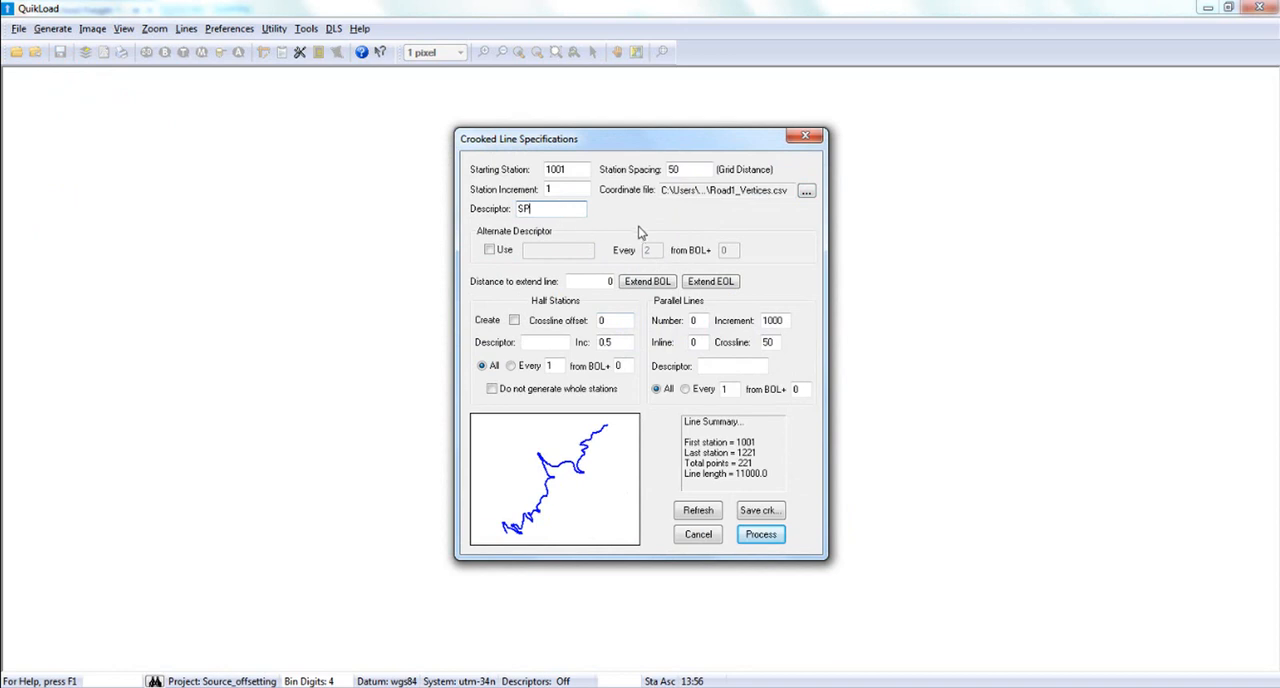
{"action": "left_click", "coordinate": [757, 512]}
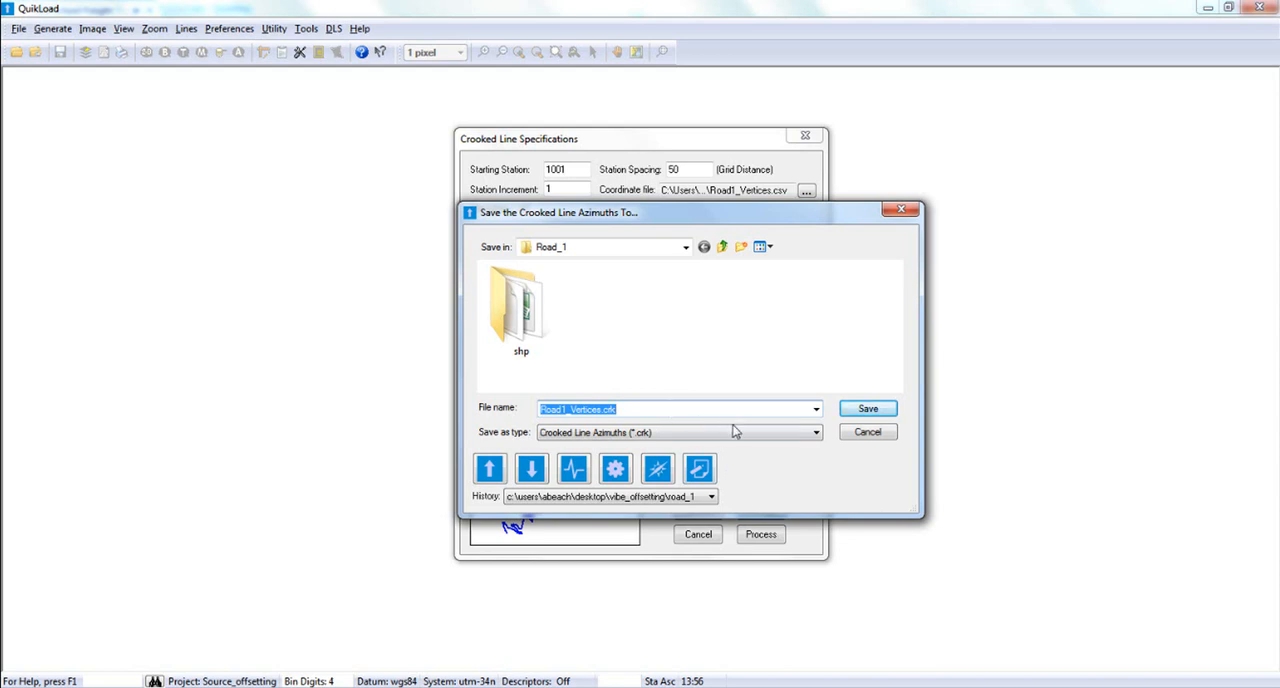
{"action": "left_click", "coordinate": [868, 409]}
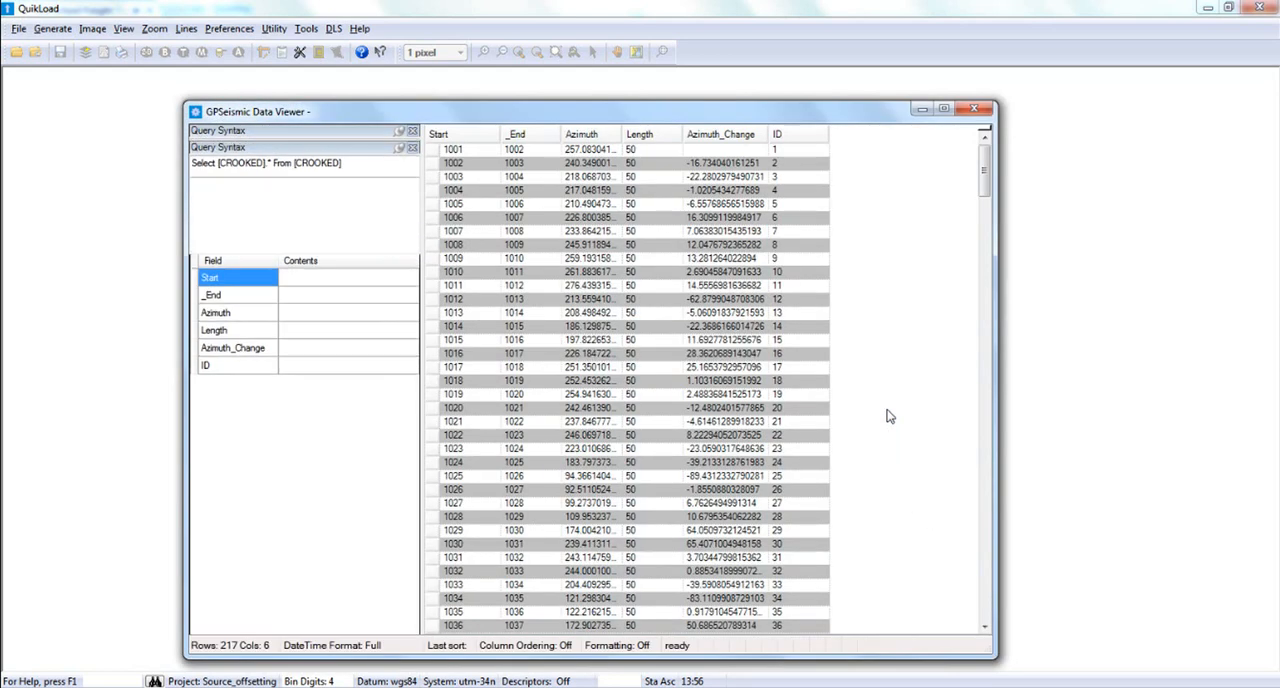
{"action": "left_click", "coordinate": [973, 109]}
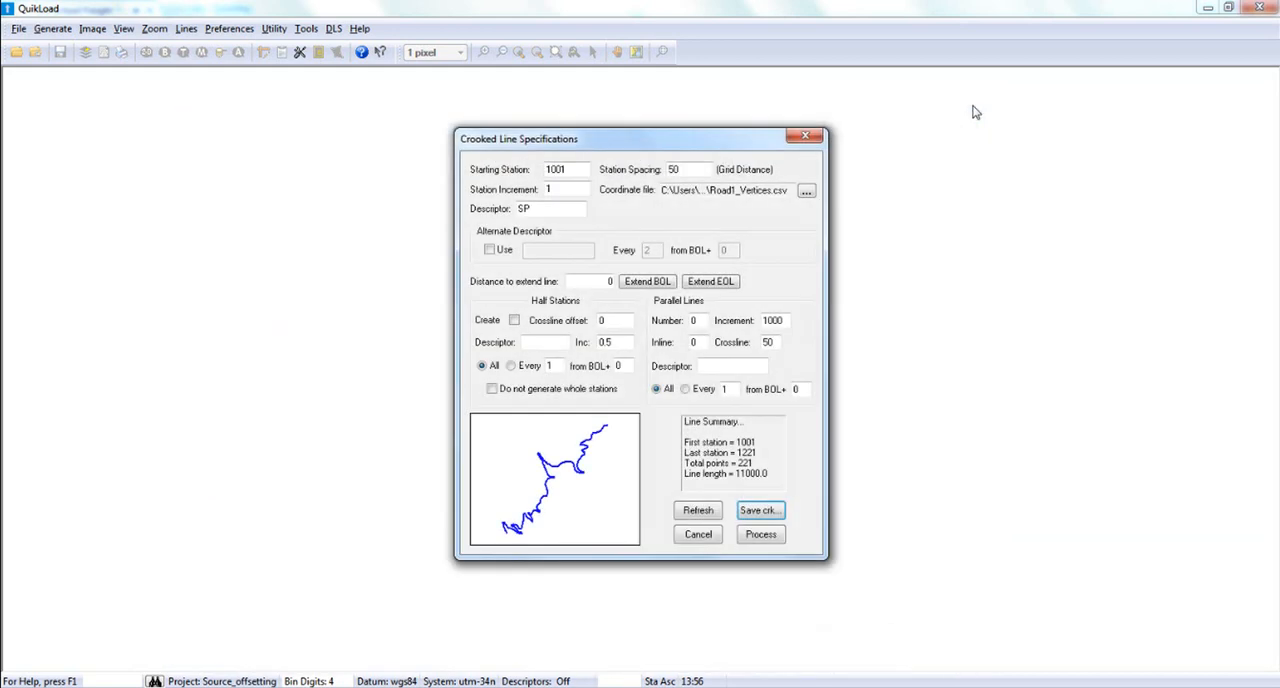
Process the crooked line in UTM Zone 34N, WGS84, metres, save it as Rd1_CRKPoints.QLD, and skip creating the Trimble upload file.
{"action": "left_click", "coordinate": [779, 536]}
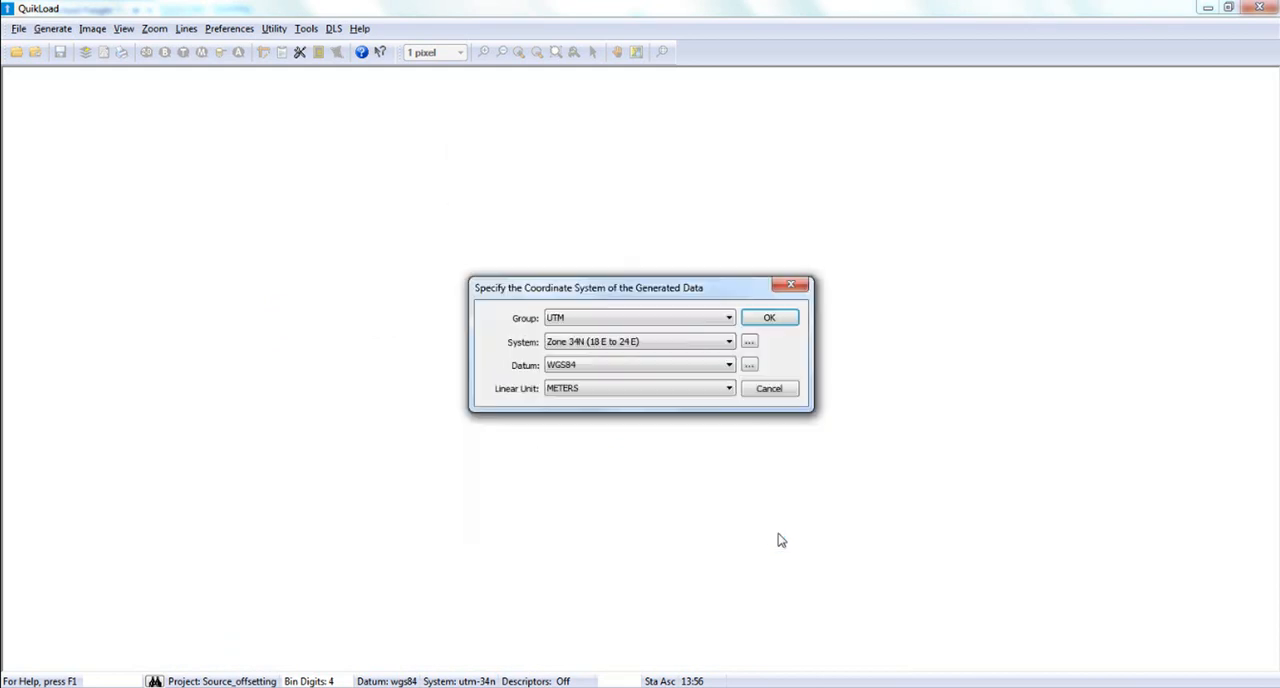
{"action": "left_click", "coordinate": [770, 318]}
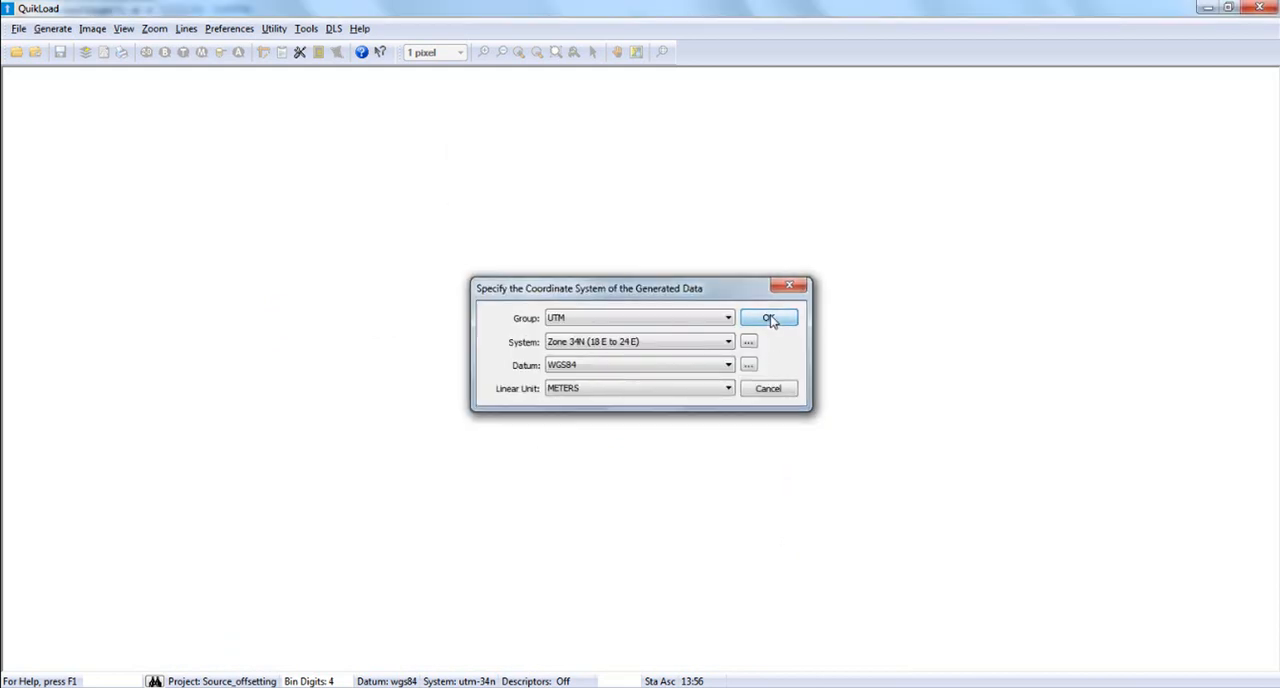
{"action": "left_click", "coordinate": [736, 390]}
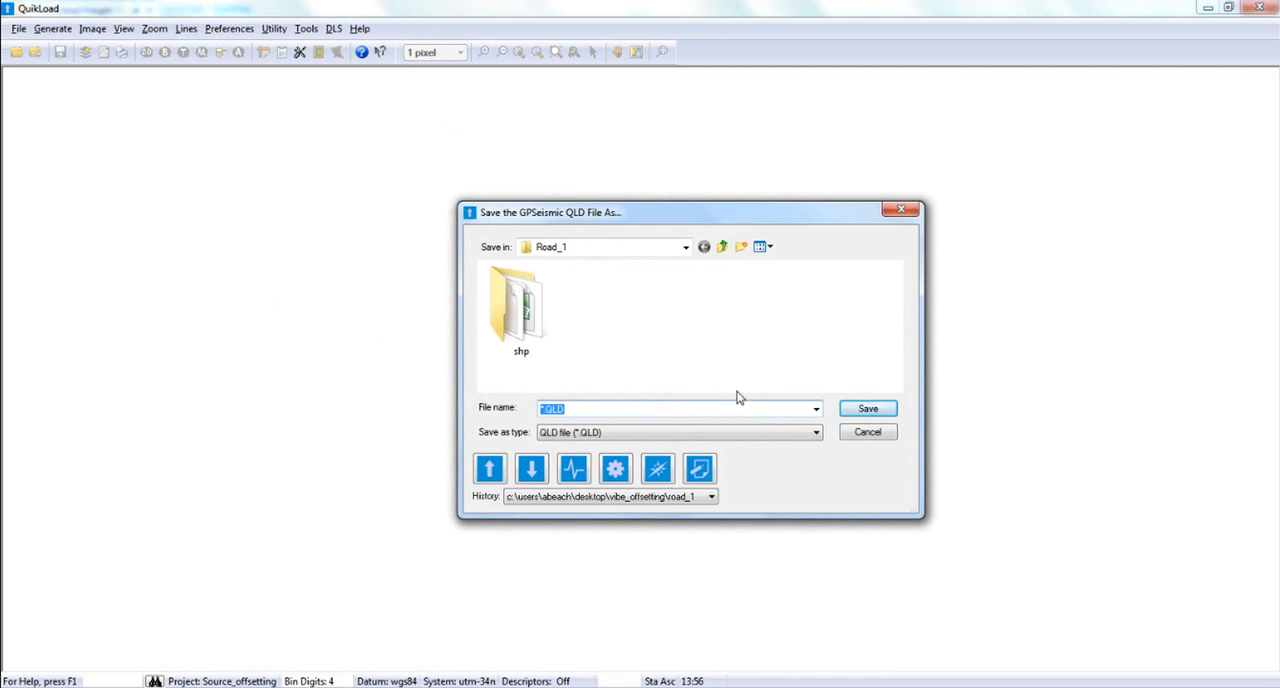
{"action": "type", "text": "Rd1_CRK"}
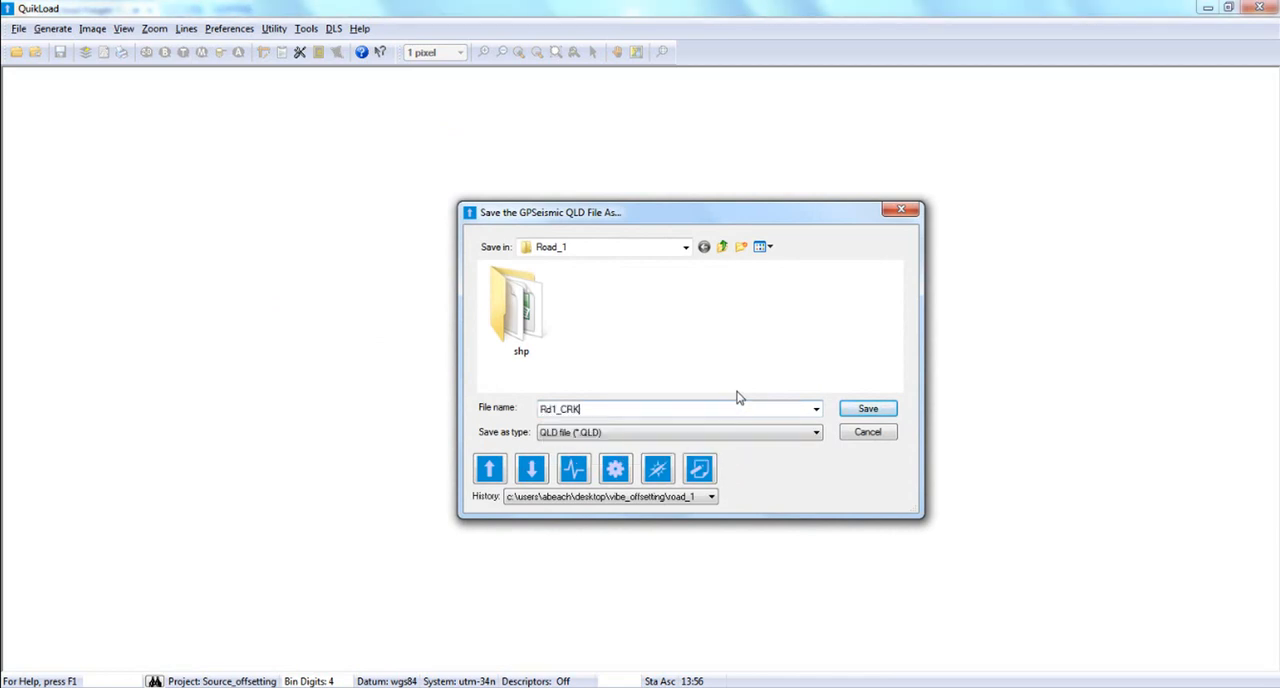
{"action": "type", "text": "Points"}
{"action": "key", "text": "Return"}
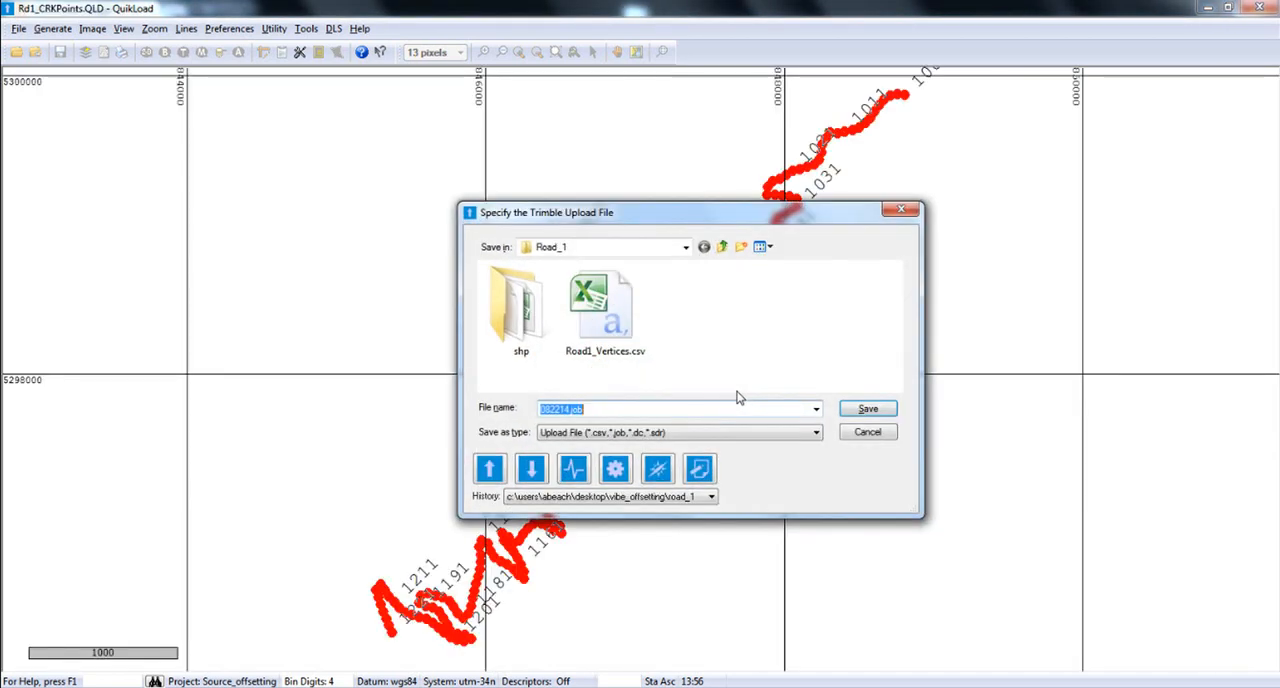
{"action": "left_click", "coordinate": [866, 437]}
{"action": "left_click", "coordinate": [706, 391]}
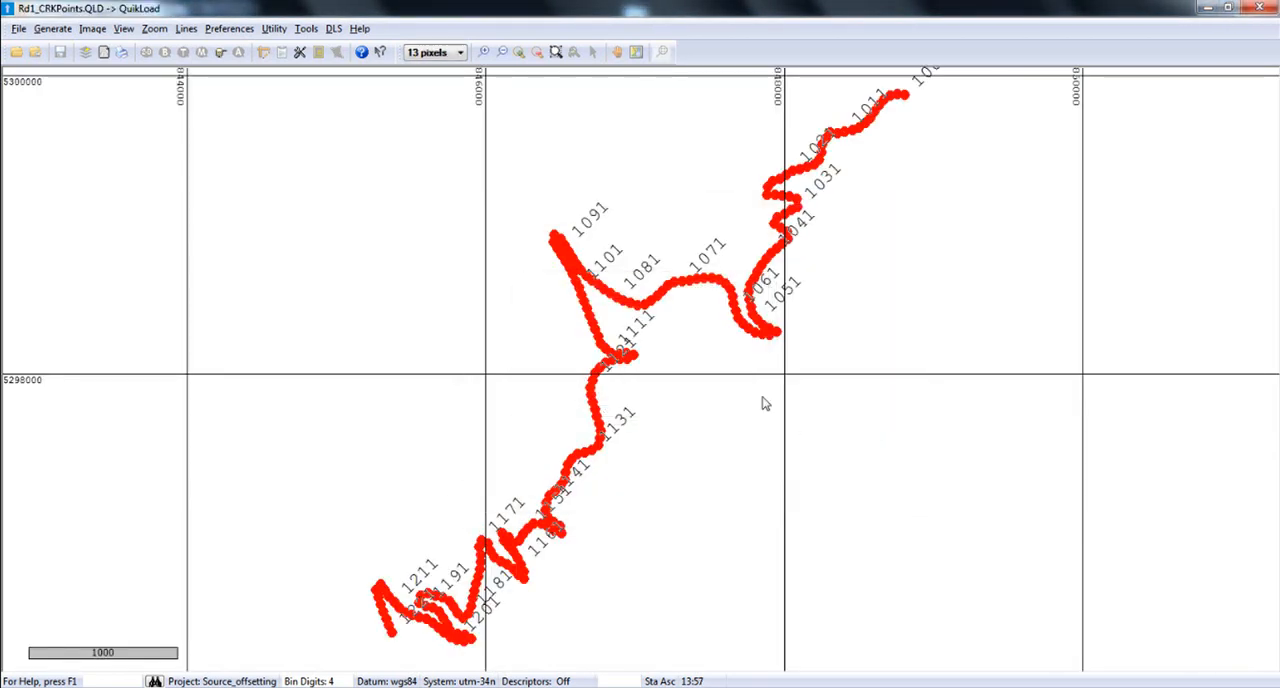
Add all points from the current QLD file to the PREPLOT table of the Source_Offsetting database.
{"action": "left_click", "coordinate": [17, 29]}
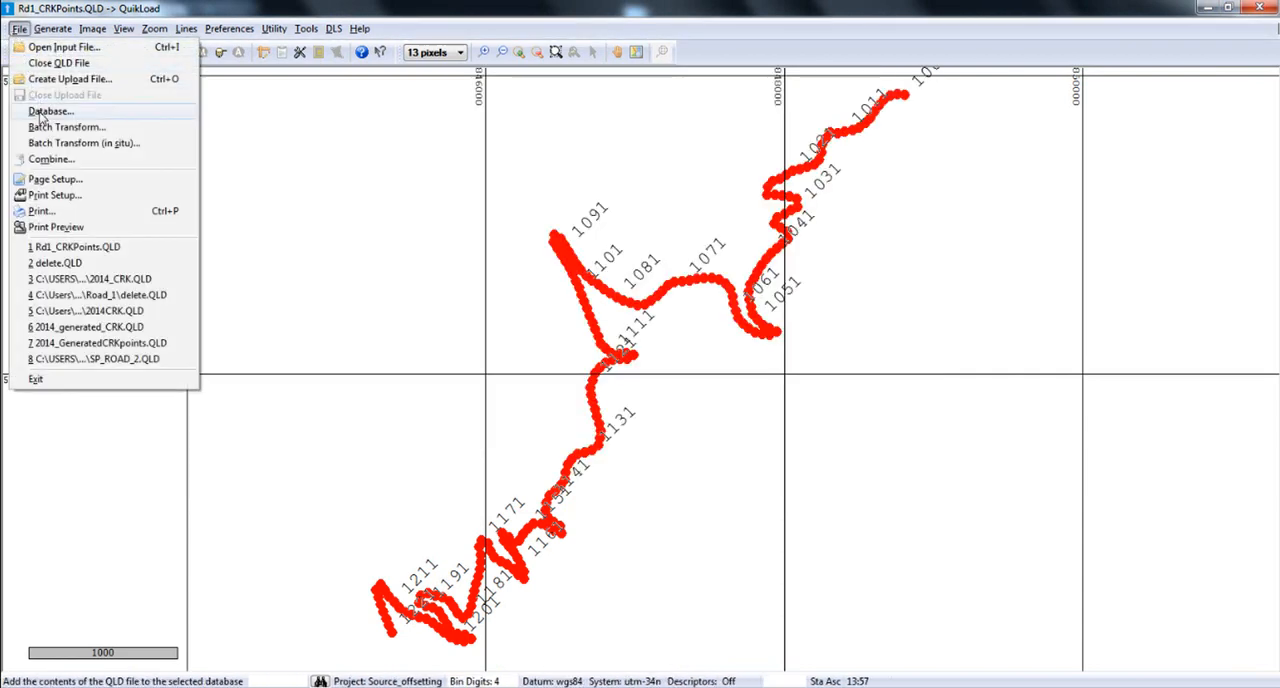
{"action": "left_click", "coordinate": [48, 111]}
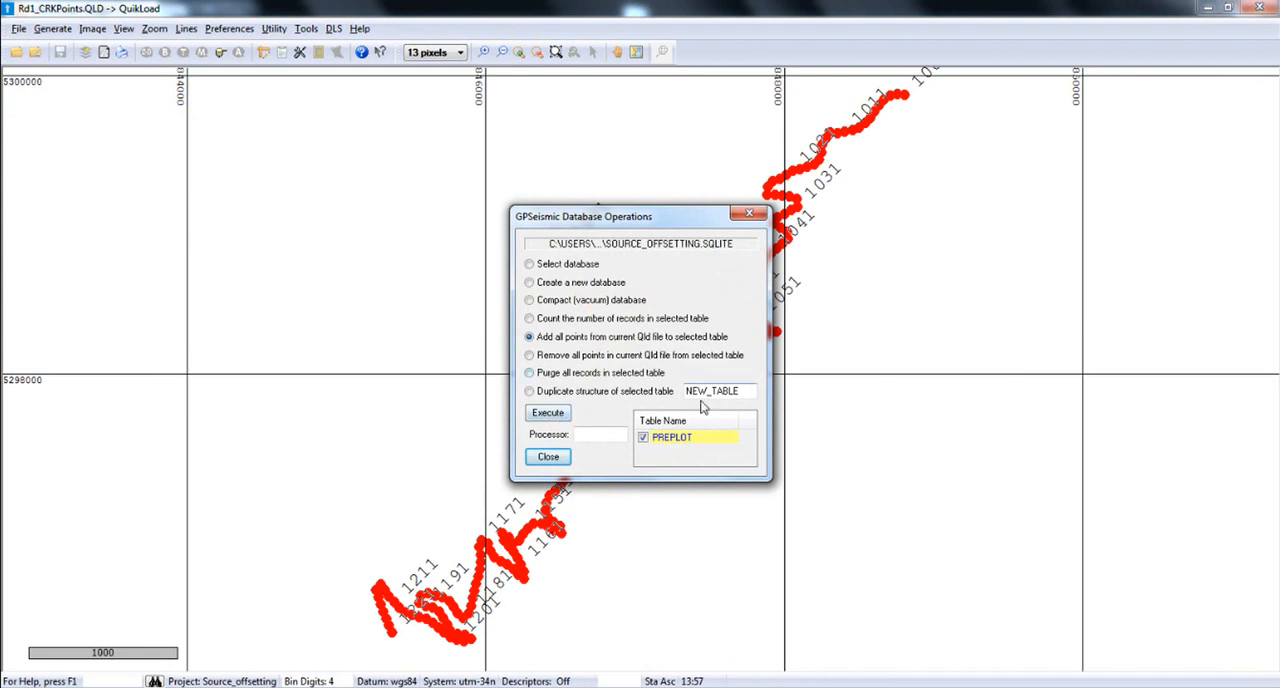
{"action": "left_click", "coordinate": [548, 414]}
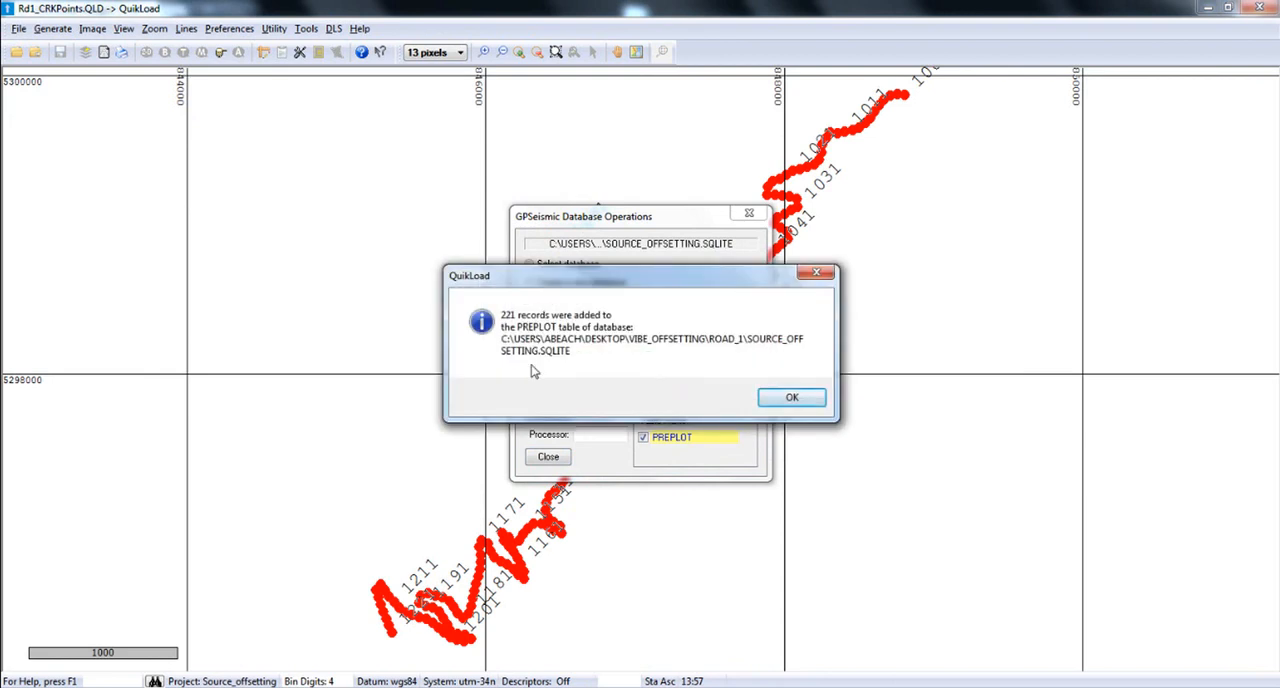
{"action": "left_click", "coordinate": [790, 400]}
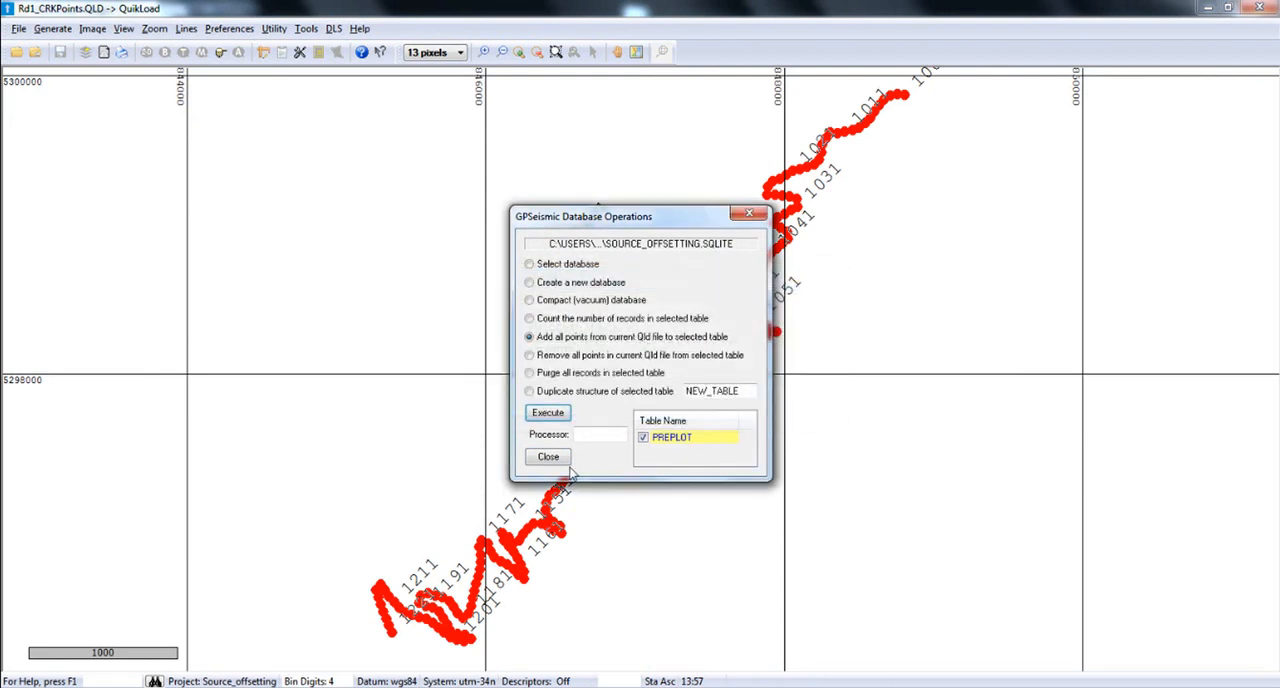
{"action": "left_click", "coordinate": [552, 458]}
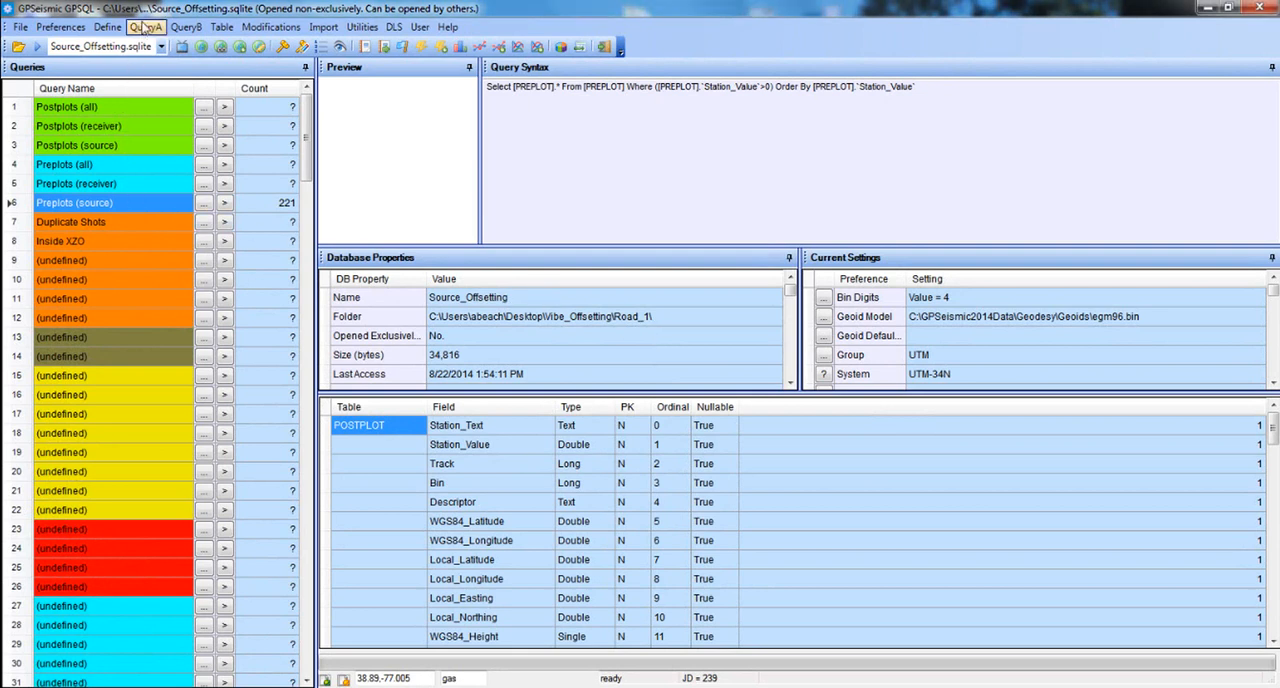
Switch to GPSQL and start a vibes seismic report on the Preplots (source) query using the Inline_Vibe.tpl template.
{"action": "left_click", "coordinate": [145, 27]}
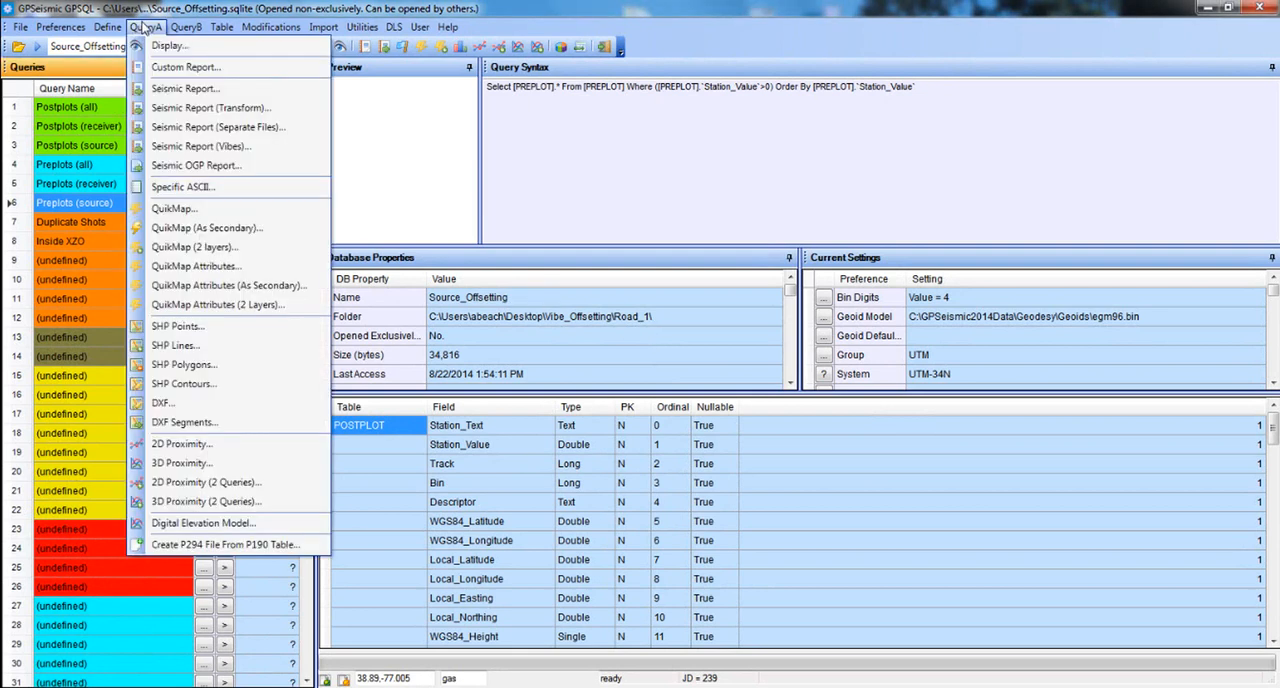
{"action": "left_click", "coordinate": [137, 147]}
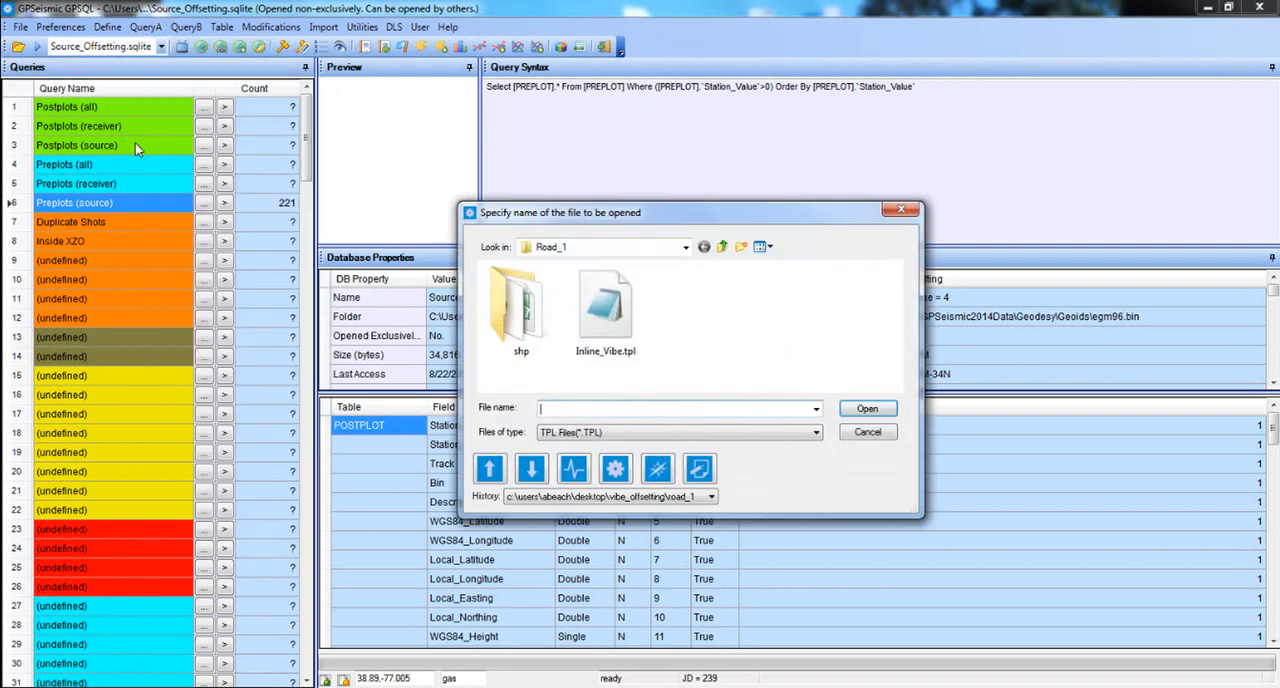
{"action": "left_click", "coordinate": [622, 322]}
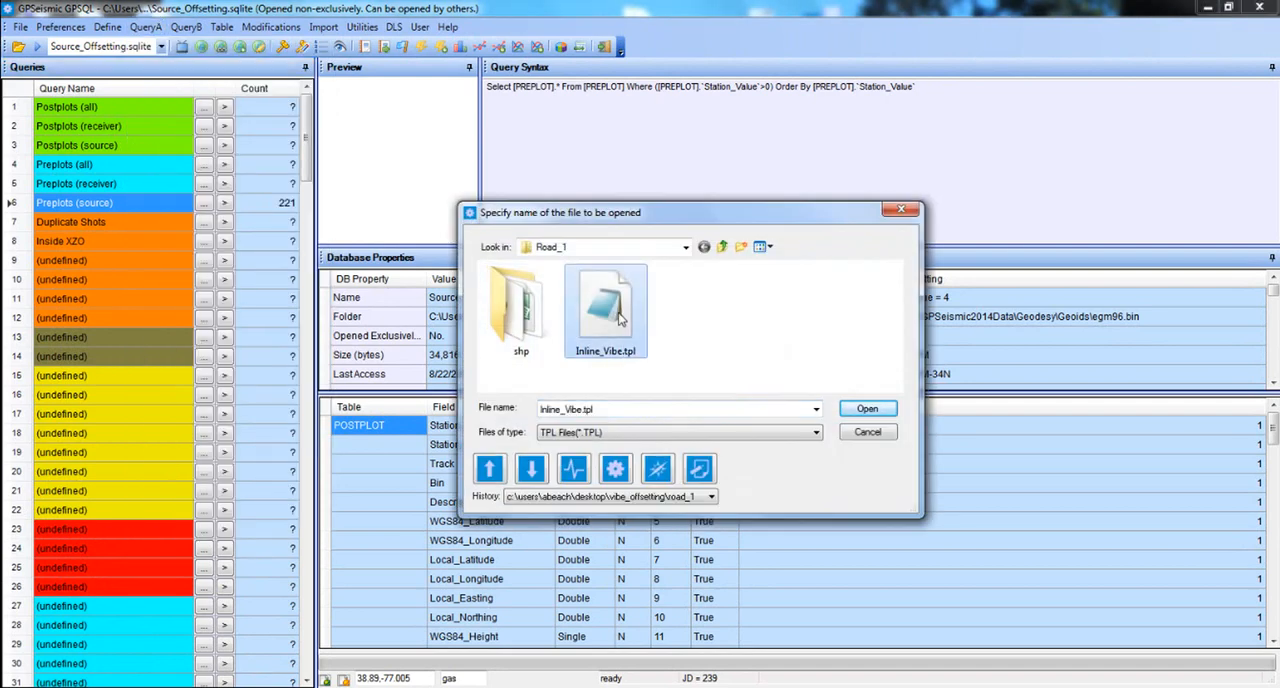
{"action": "left_click", "coordinate": [856, 409]}
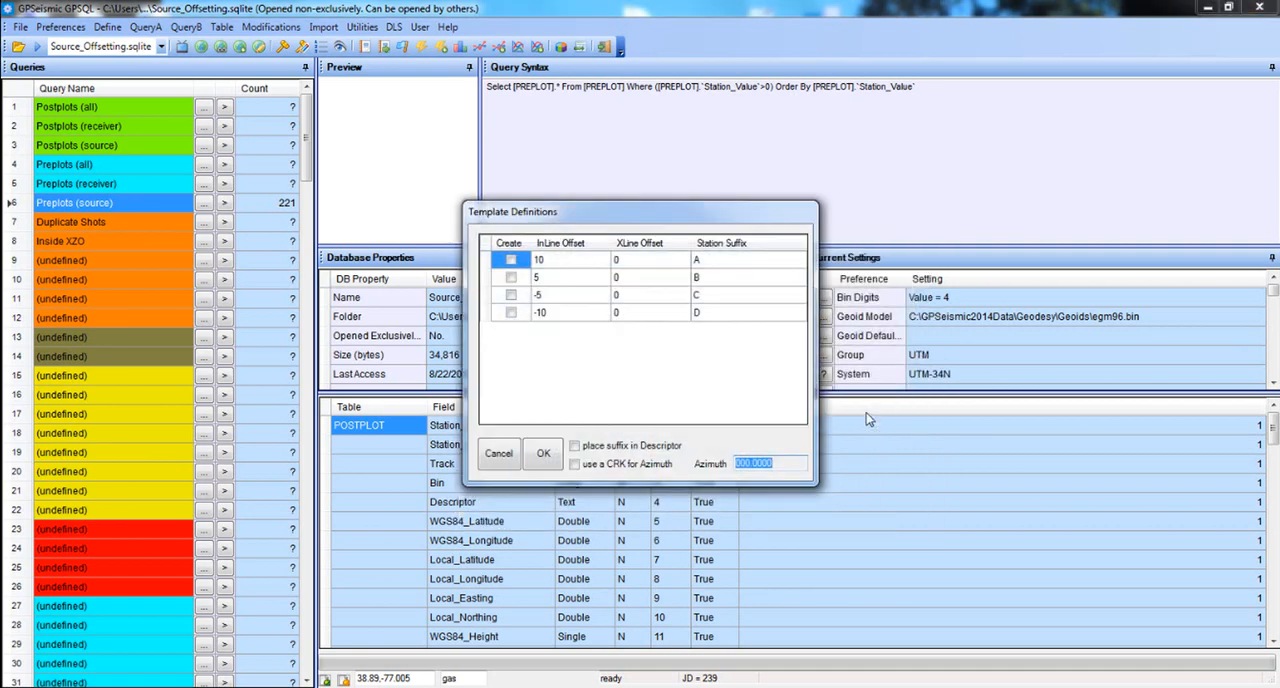
Enable all four inline offsets in the template definitions, placing the suffix in the descriptor and using a CRK for azimuth.
{"action": "left_click", "coordinate": [511, 260]}
{"action": "left_click", "coordinate": [511, 277]}
{"action": "left_click", "coordinate": [511, 295]}
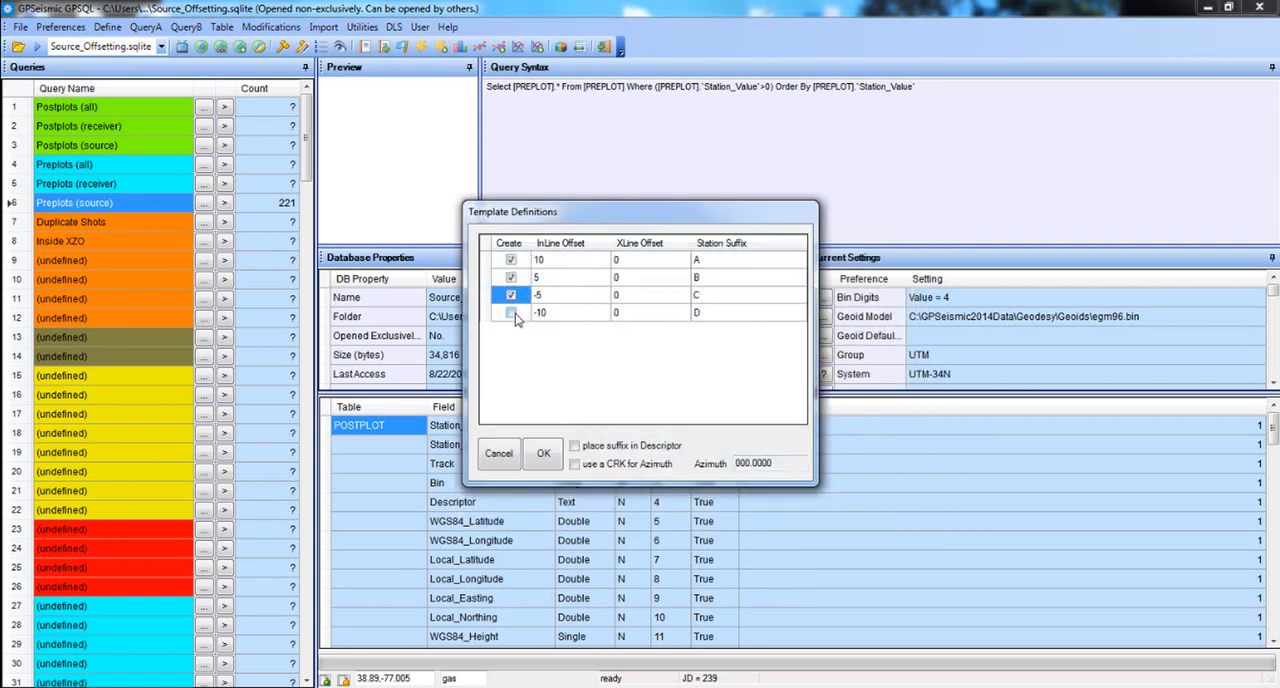
{"action": "left_click", "coordinate": [511, 312]}
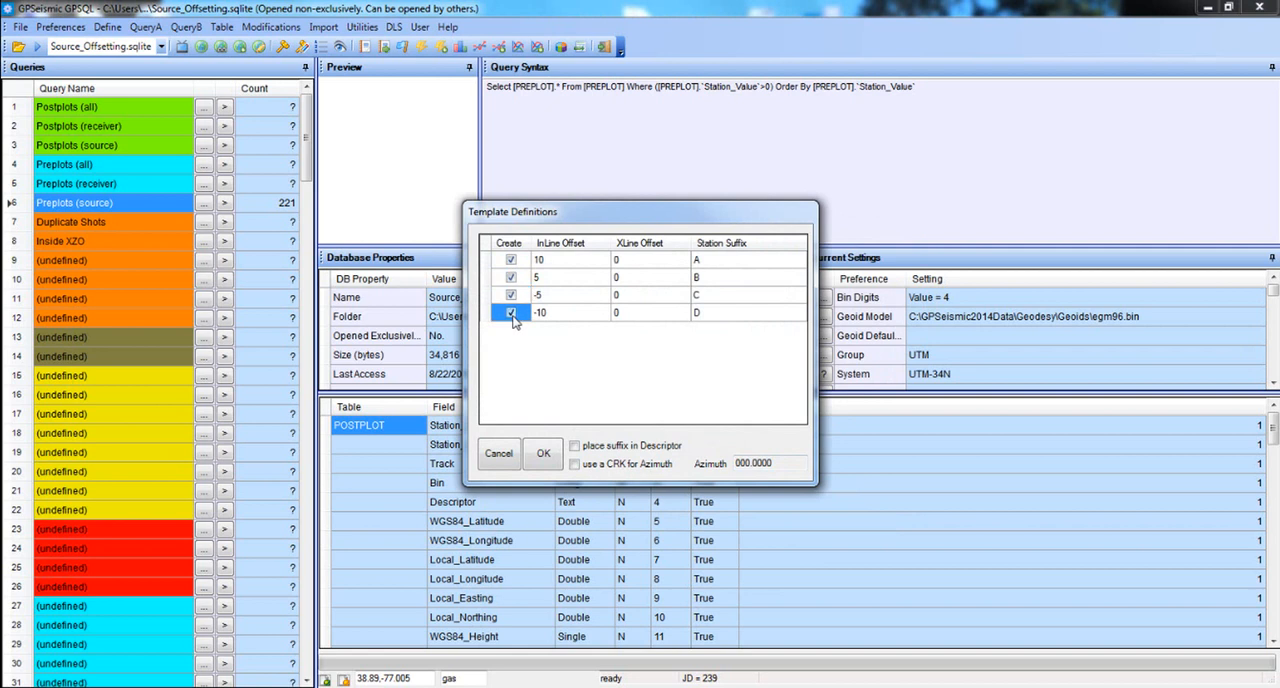
{"action": "left_click", "coordinate": [724, 264]}
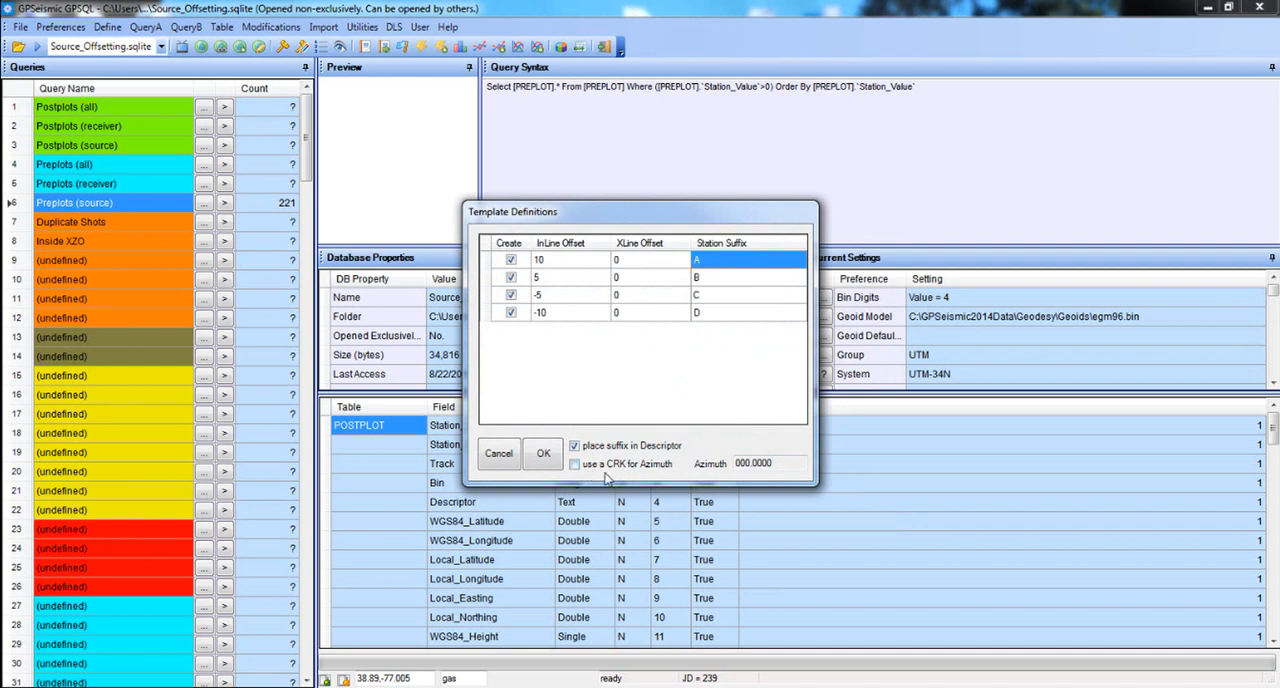
{"action": "left_click", "coordinate": [575, 465]}
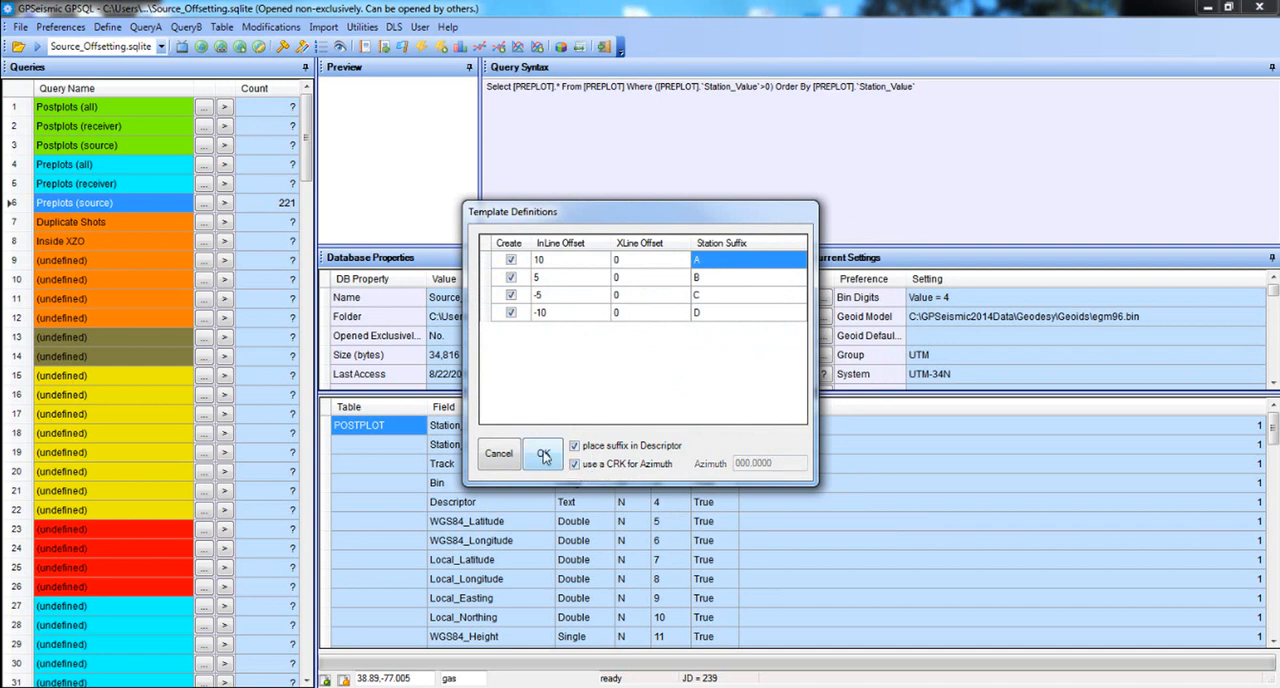
Accept the template definitions and load verticies_rd1.crk as the azimuth file.
{"action": "left_click", "coordinate": [543, 455]}
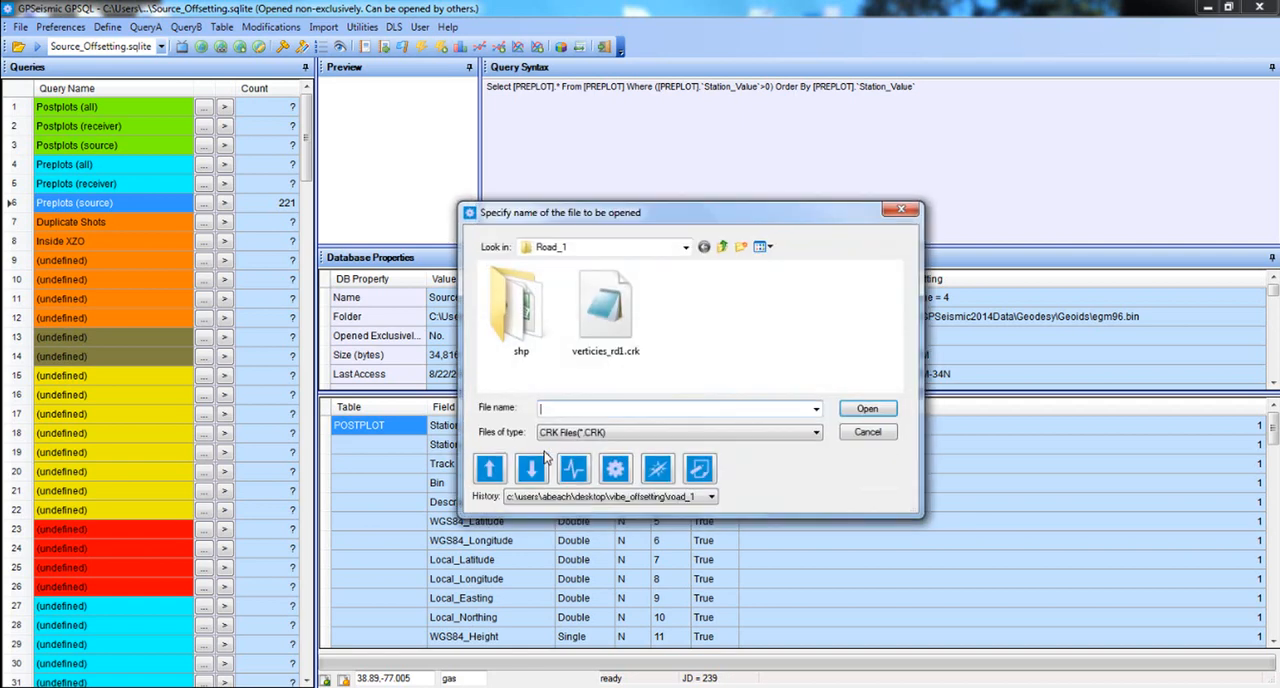
{"action": "left_click", "coordinate": [607, 311]}
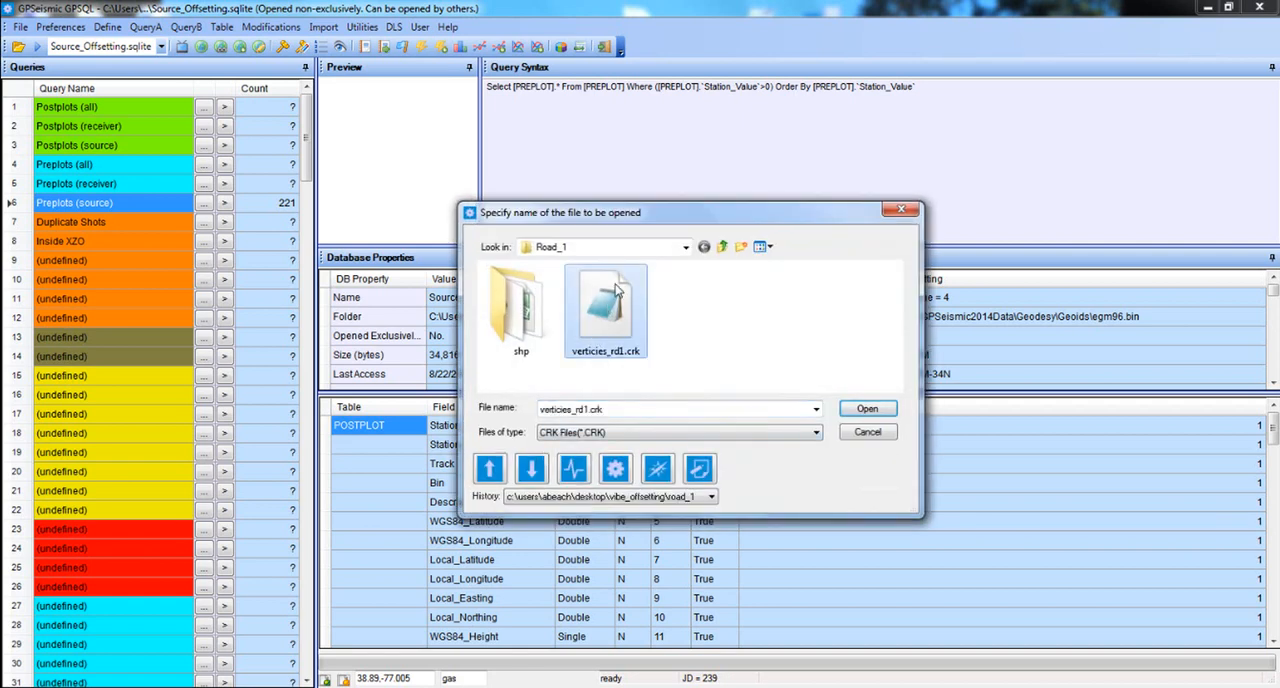
{"action": "double_click", "coordinate": [617, 290]}
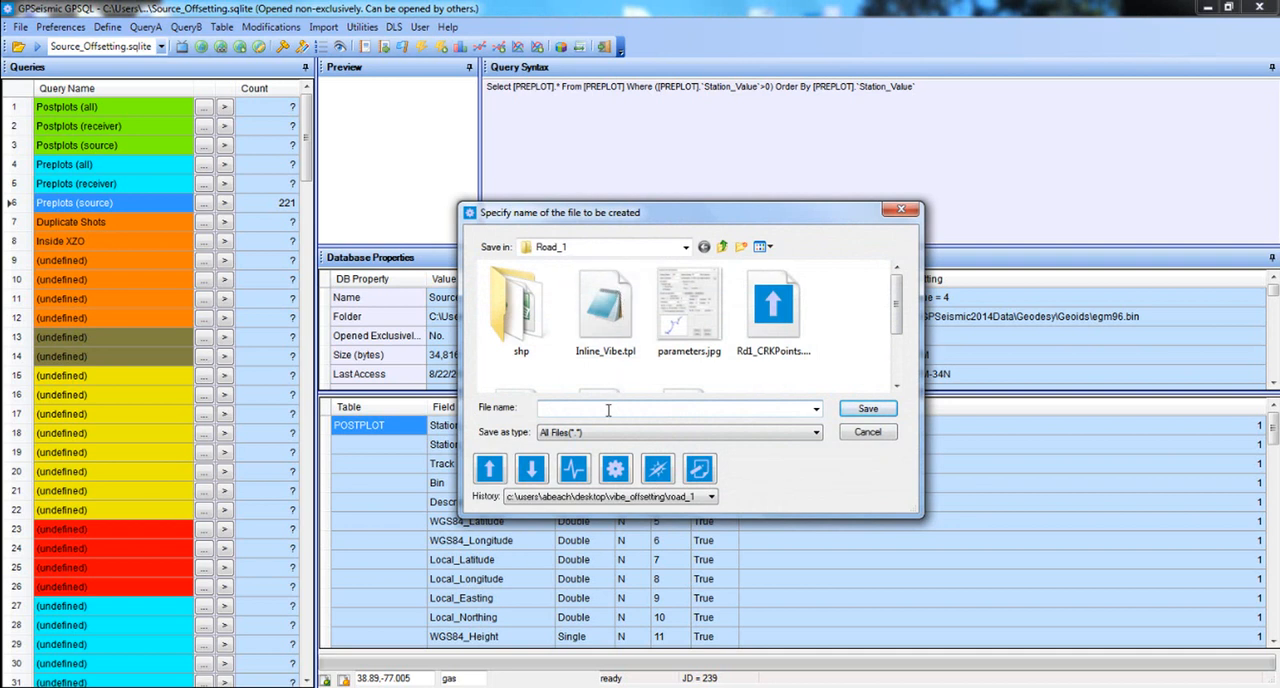
Name the output file Vibe, accept the BasicInfo fields, and export it in the Access CSV w/code format.
{"action": "type", "text": "VibeTPL.csv"}
{"action": "key", "text": "Return"}
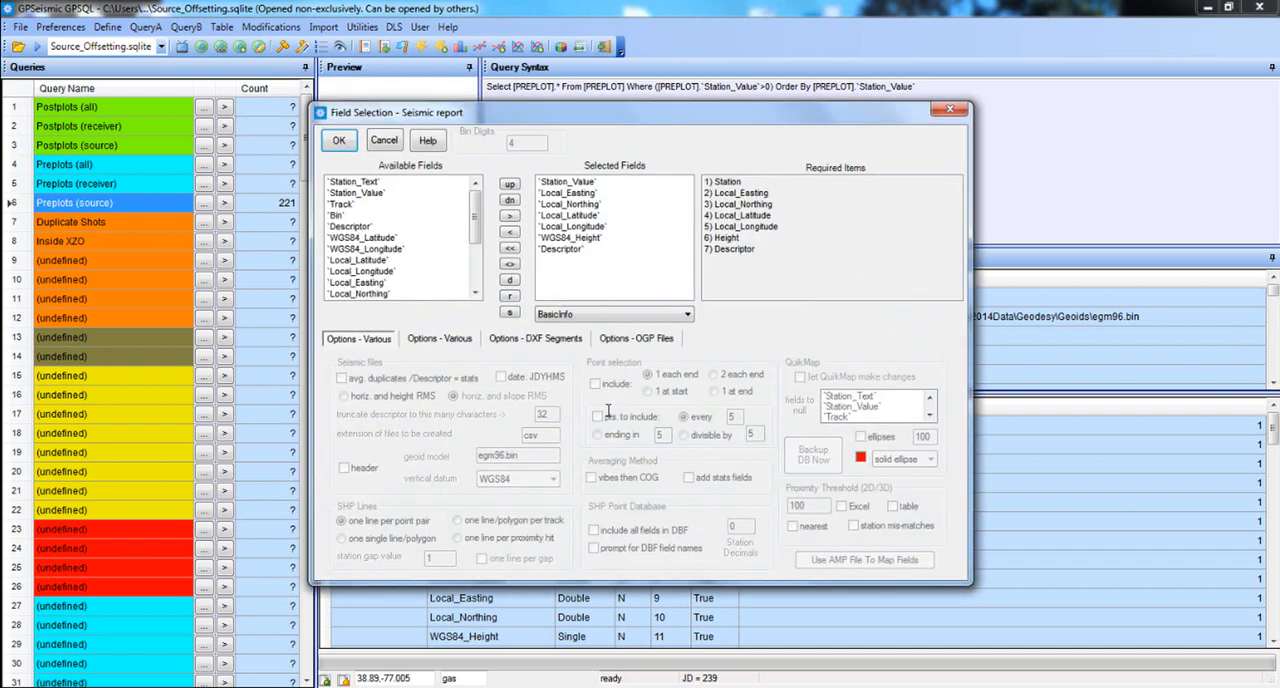
{"action": "left_click", "coordinate": [339, 140]}
{"action": "left_click", "coordinate": [755, 325]}
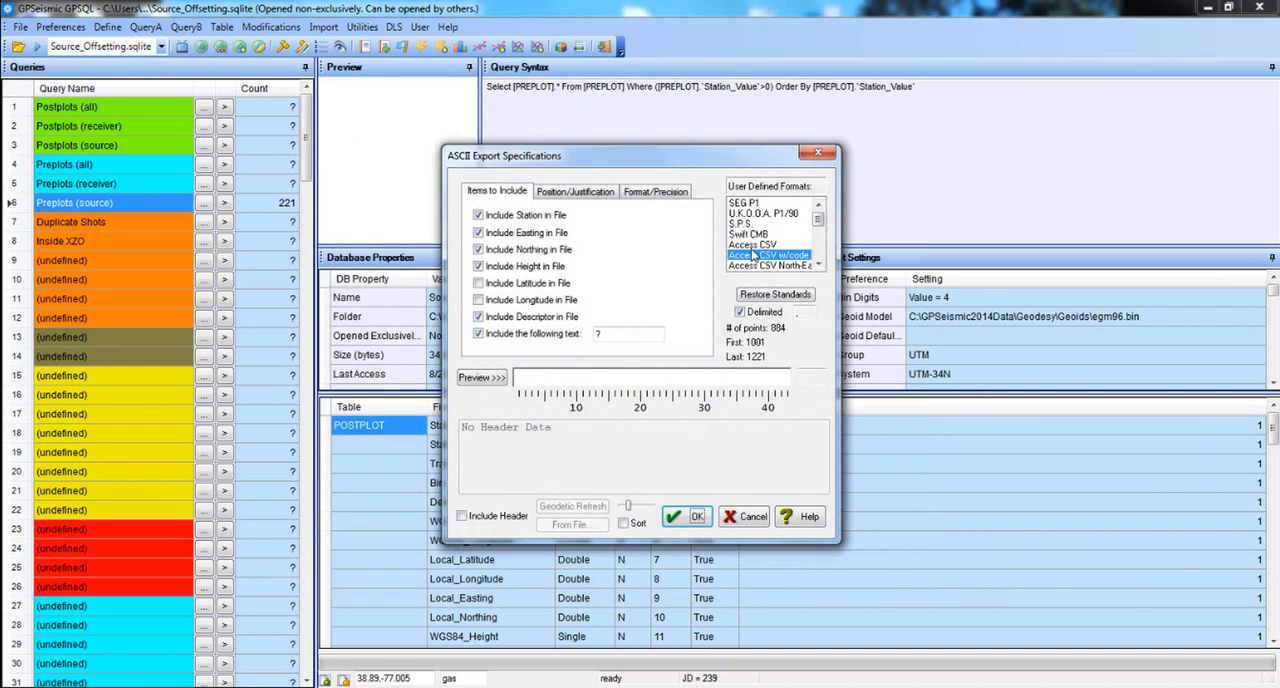
{"action": "left_click", "coordinate": [697, 514]}
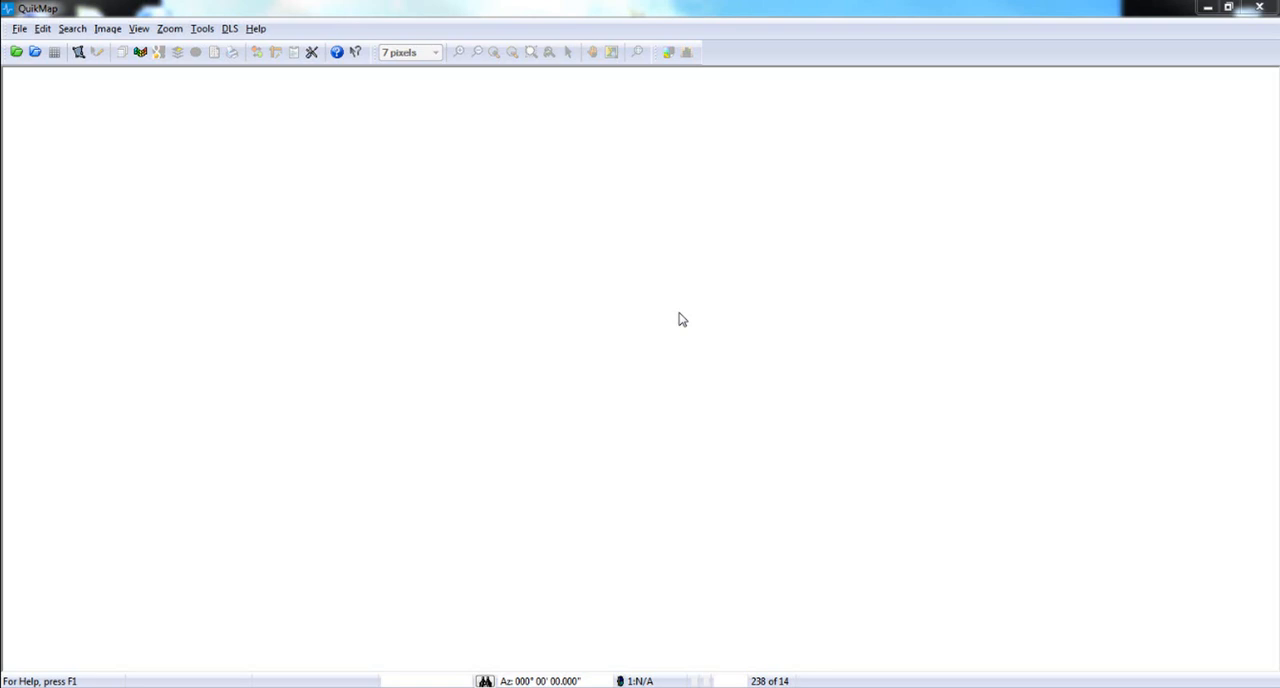
Switch to QuikMap and load the roads.shp image from the shp folder.
{"action": "left_click", "coordinate": [108, 28]}
{"action": "left_click", "coordinate": [112, 50]}
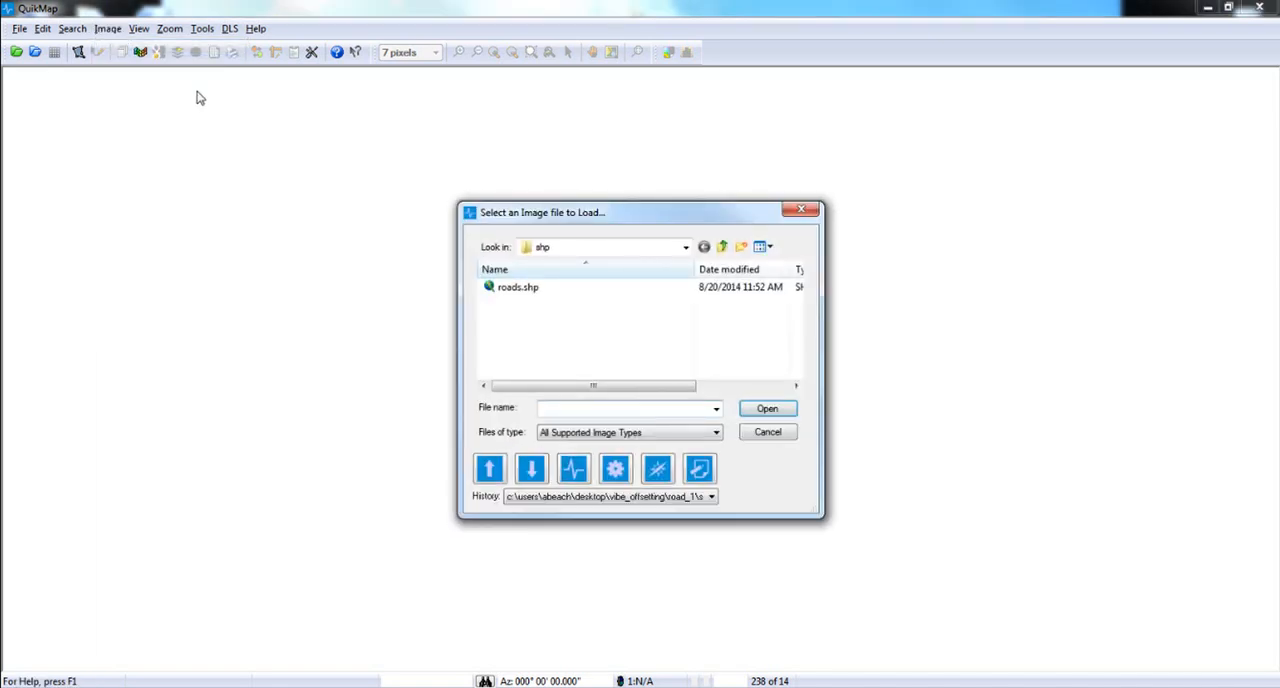
{"action": "double_click", "coordinate": [491, 293]}
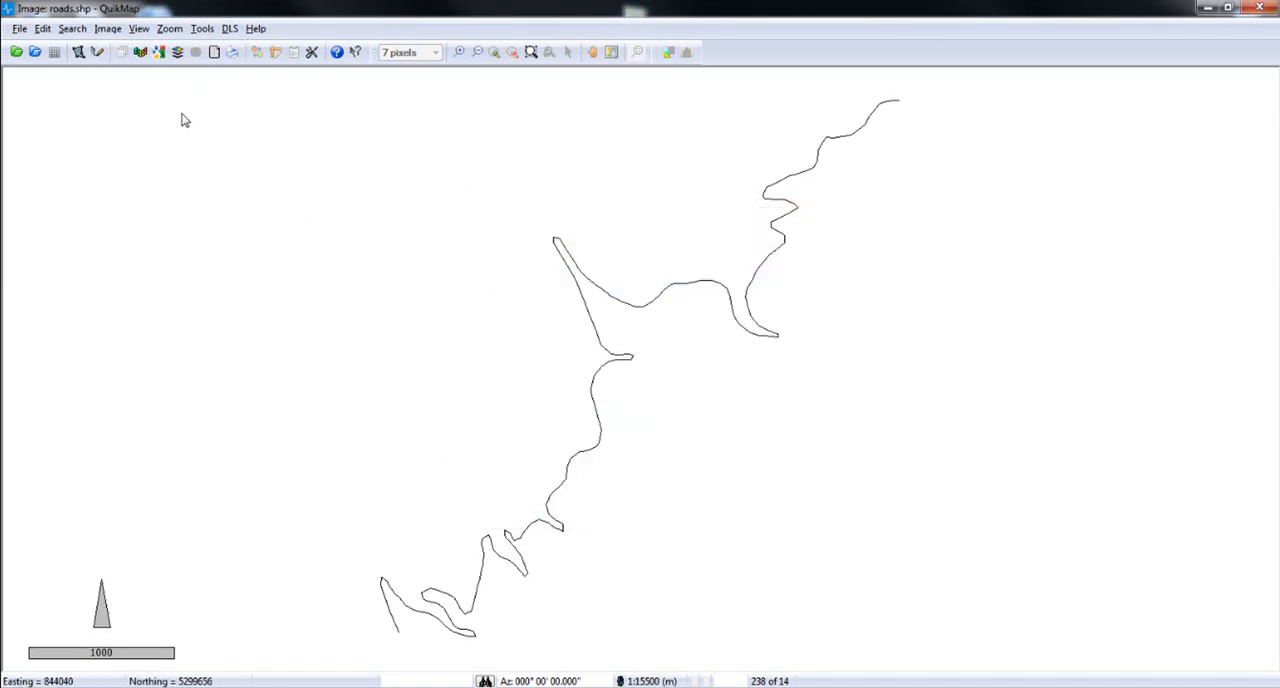
Send the line objects of roads.shp to an exclusion zone file named Roads1 with an expansion distance of 2, then close the layer list.
{"action": "left_click", "coordinate": [115, 31]}
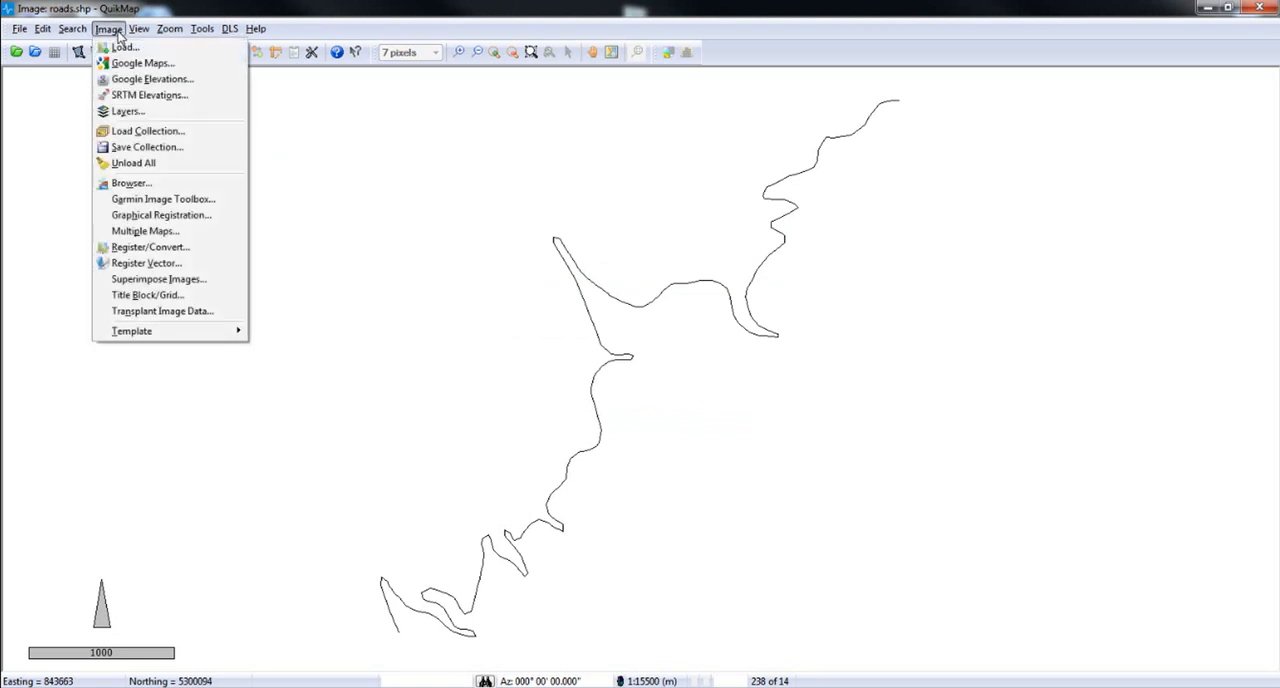
{"action": "left_click", "coordinate": [146, 116]}
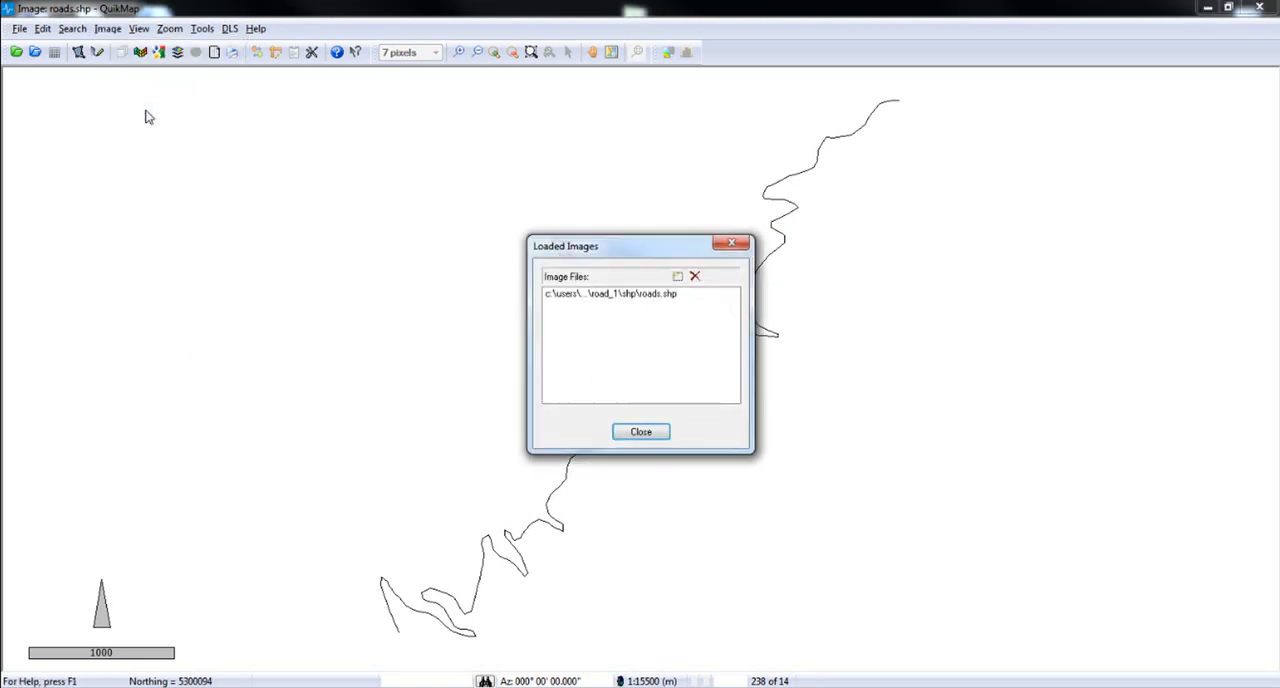
{"action": "left_click", "coordinate": [551, 298]}
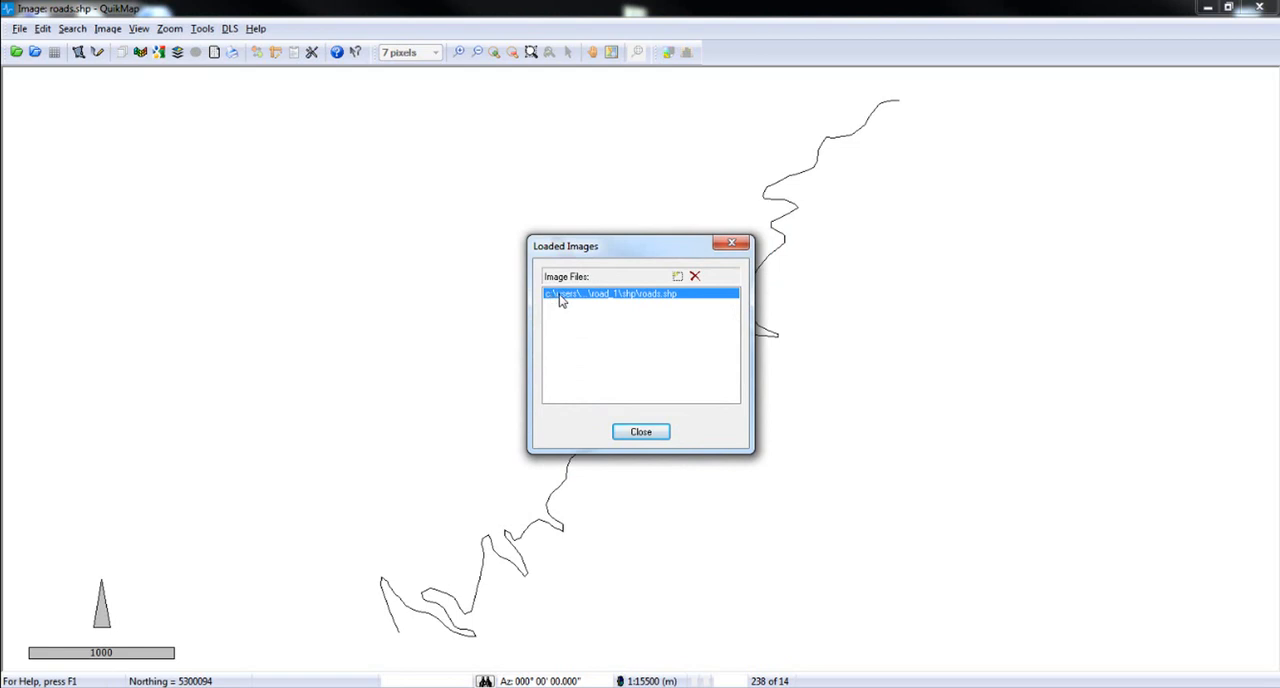
{"action": "right_click", "coordinate": [561, 301]}
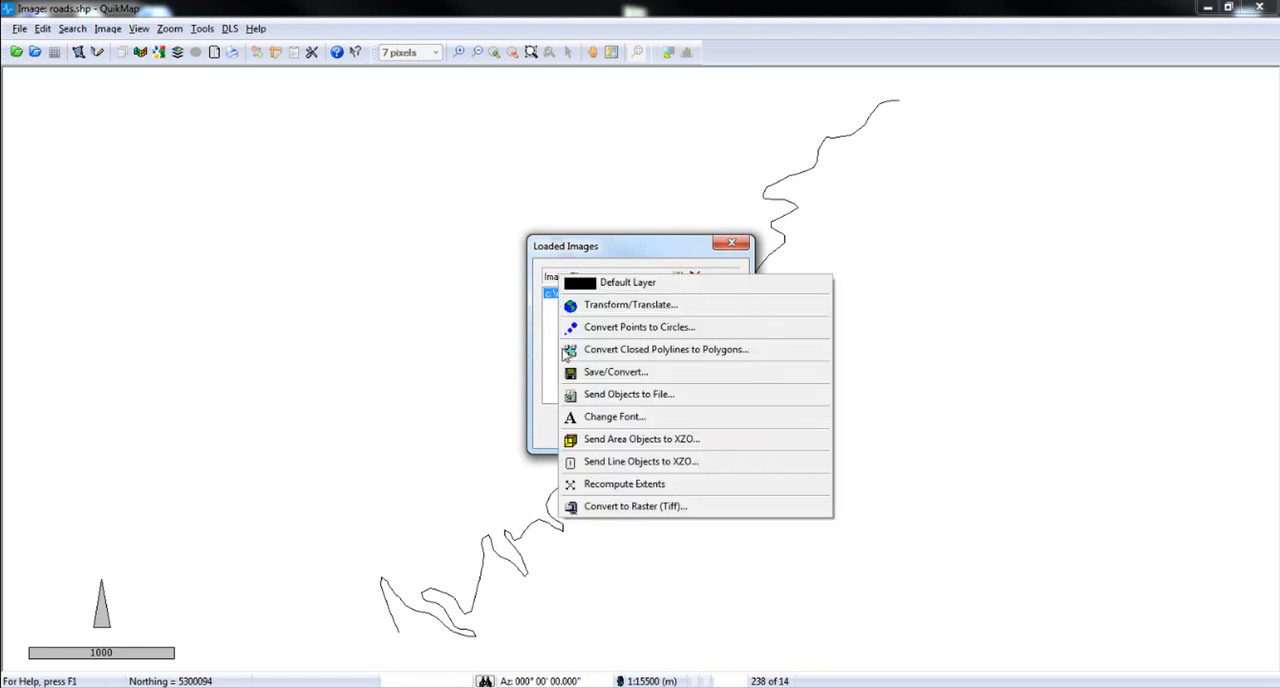
{"action": "left_click", "coordinate": [575, 463]}
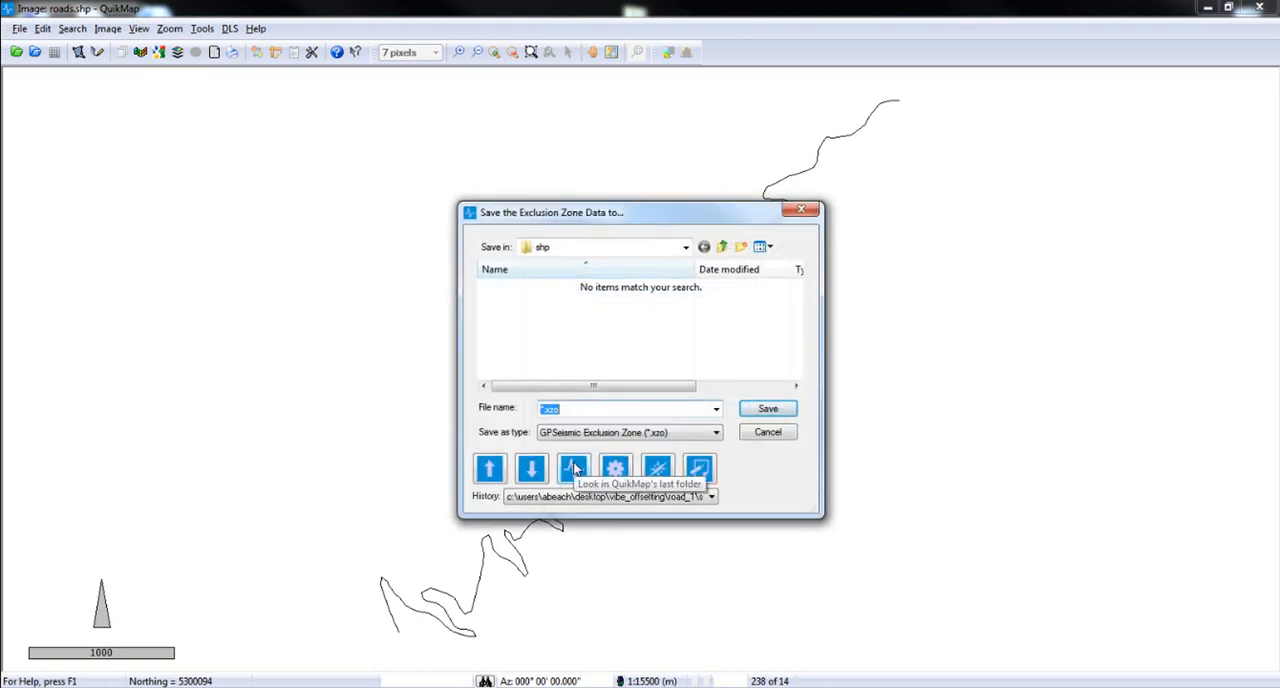
{"action": "type", "text": "Roads"}
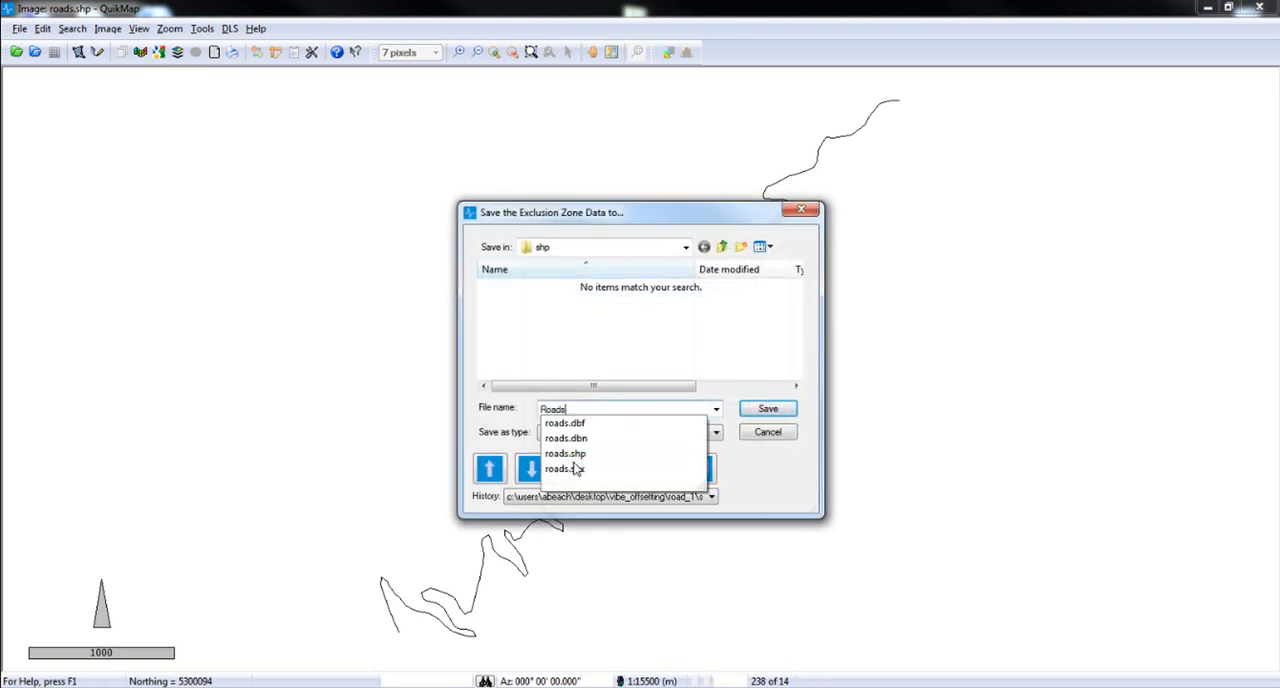
{"action": "type", "text": "1"}
{"action": "key", "text": "Return"}
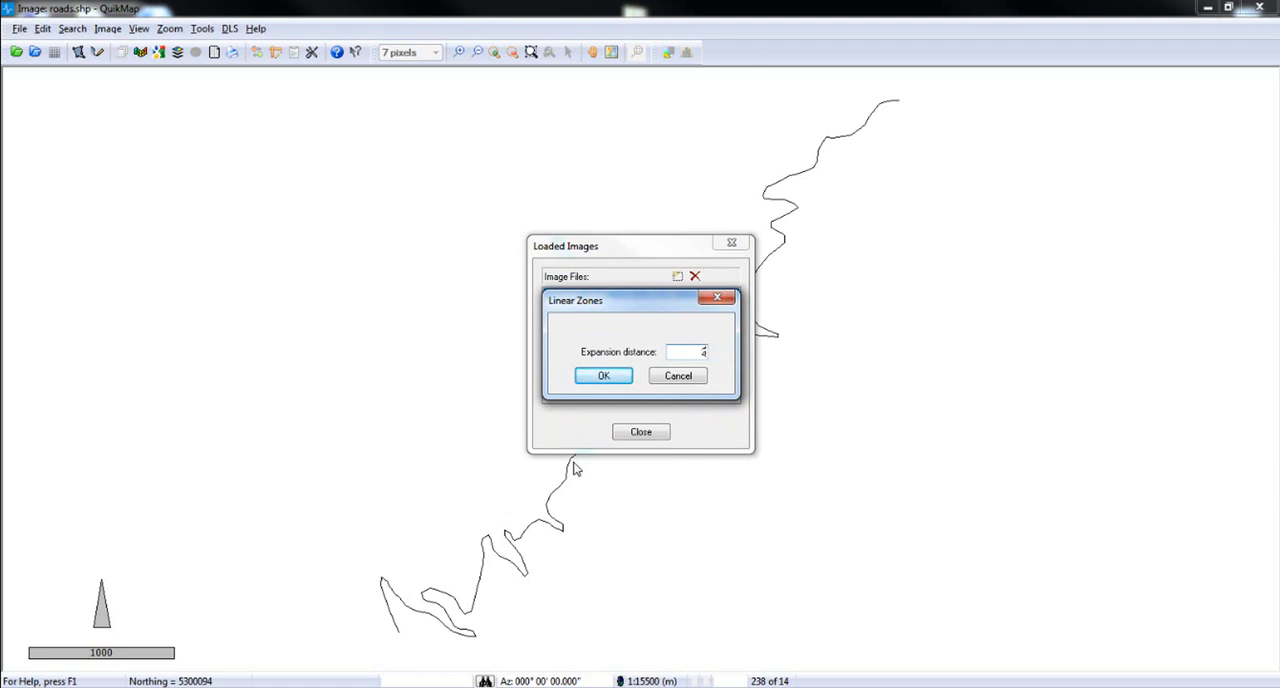
{"action": "left_click", "coordinate": [603, 377]}
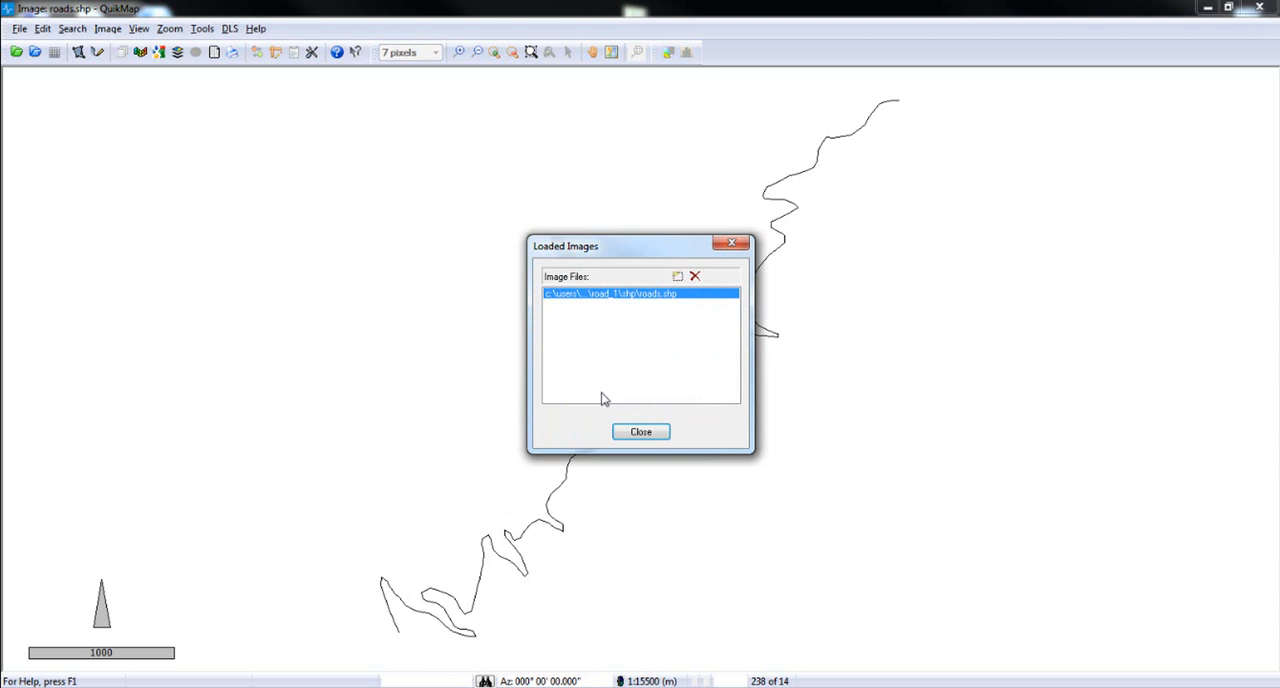
{"action": "left_click", "coordinate": [634, 435]}
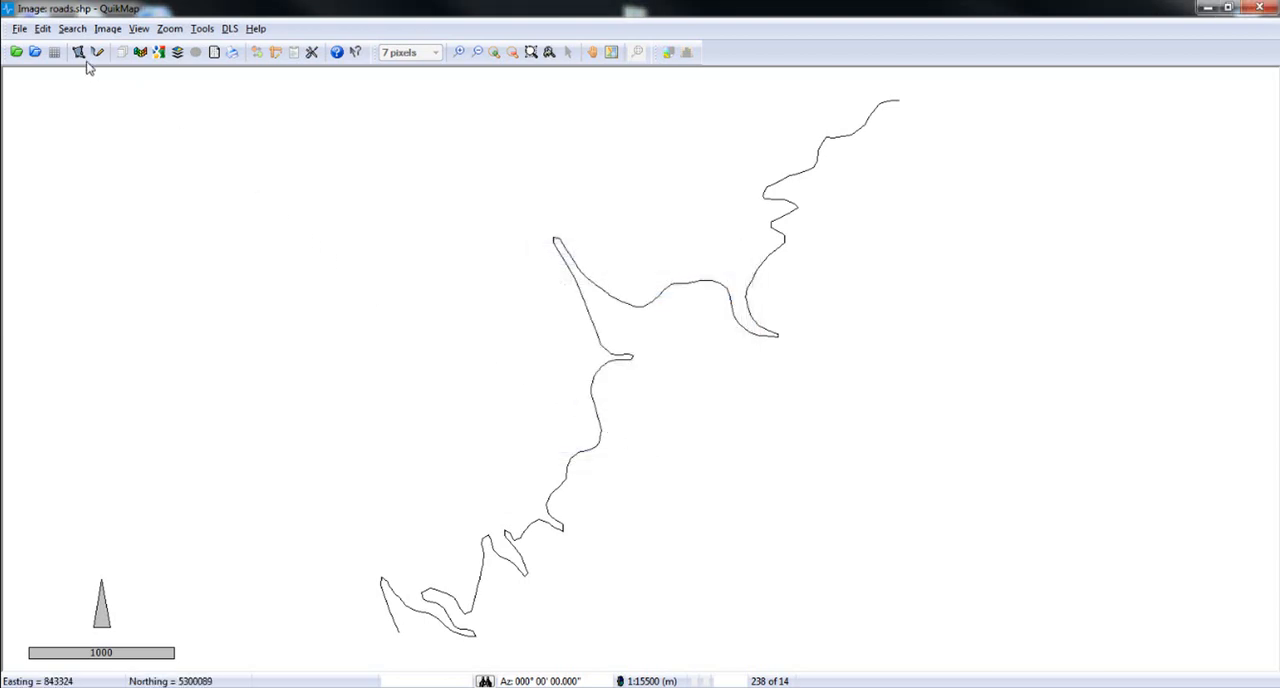
Convert Roads1.xzo to an ESRI shapefile and save it as roads1_buffer in the shp folder.
{"action": "left_click", "coordinate": [72, 28]}
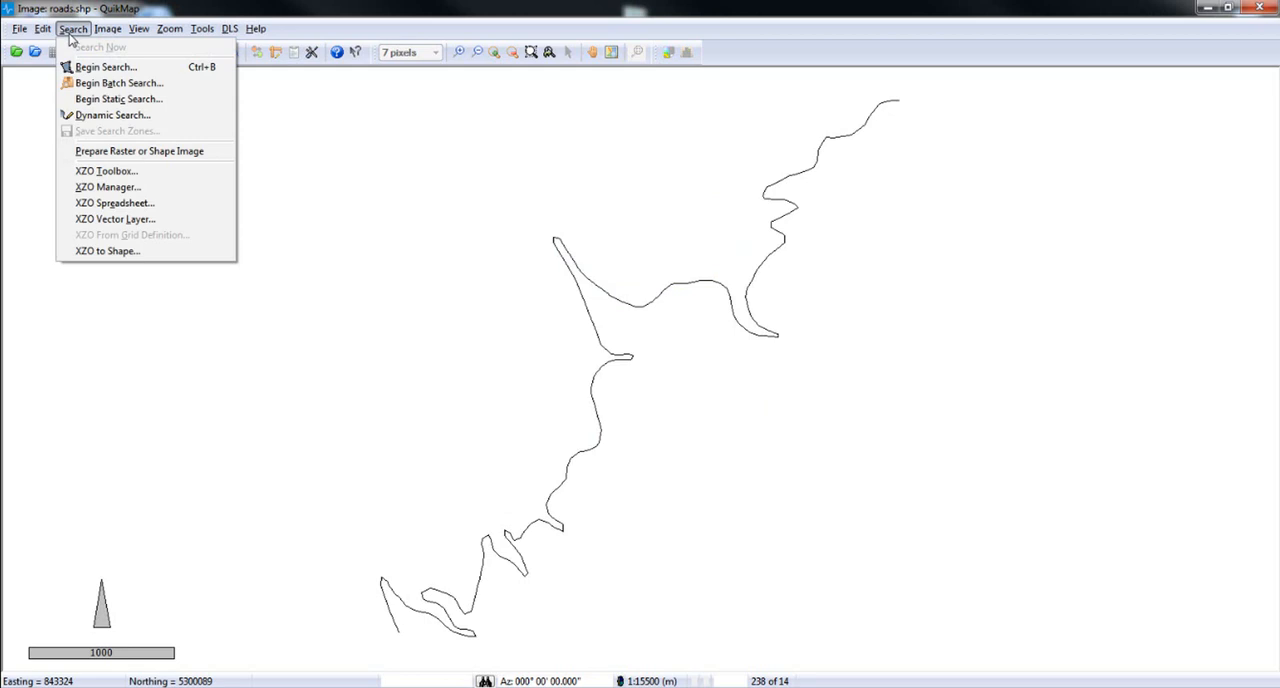
{"action": "left_click", "coordinate": [108, 251]}
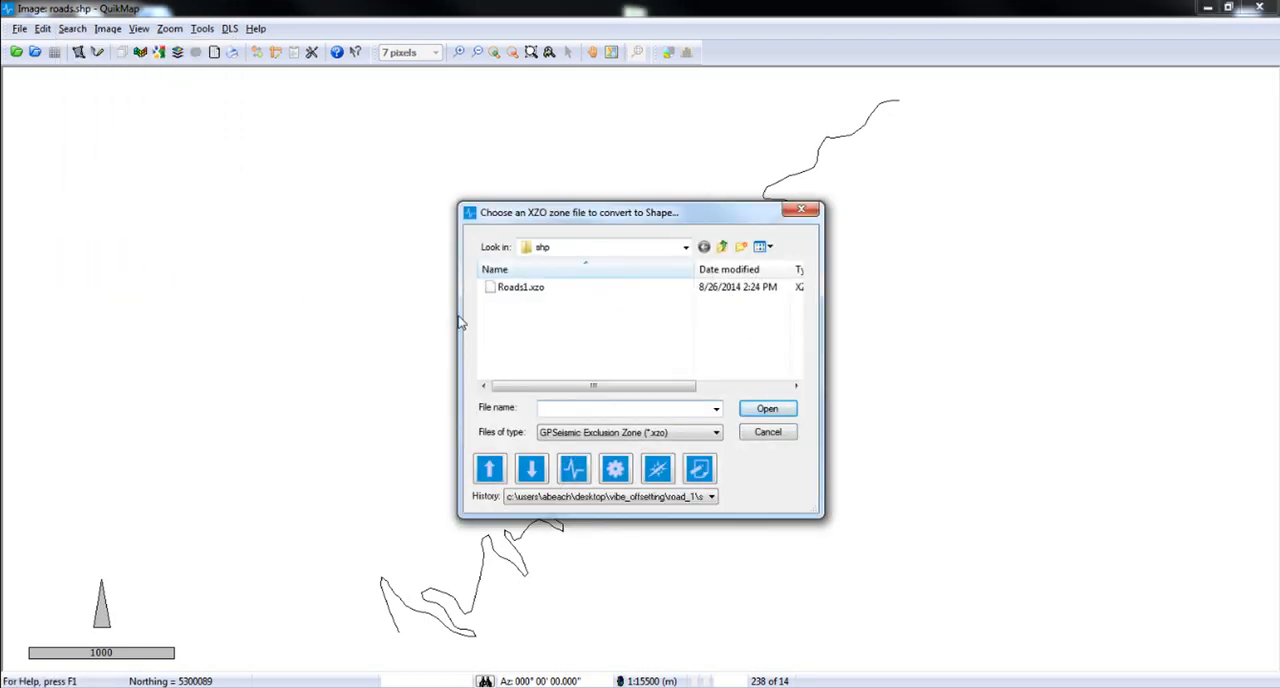
{"action": "left_click", "coordinate": [508, 292]}
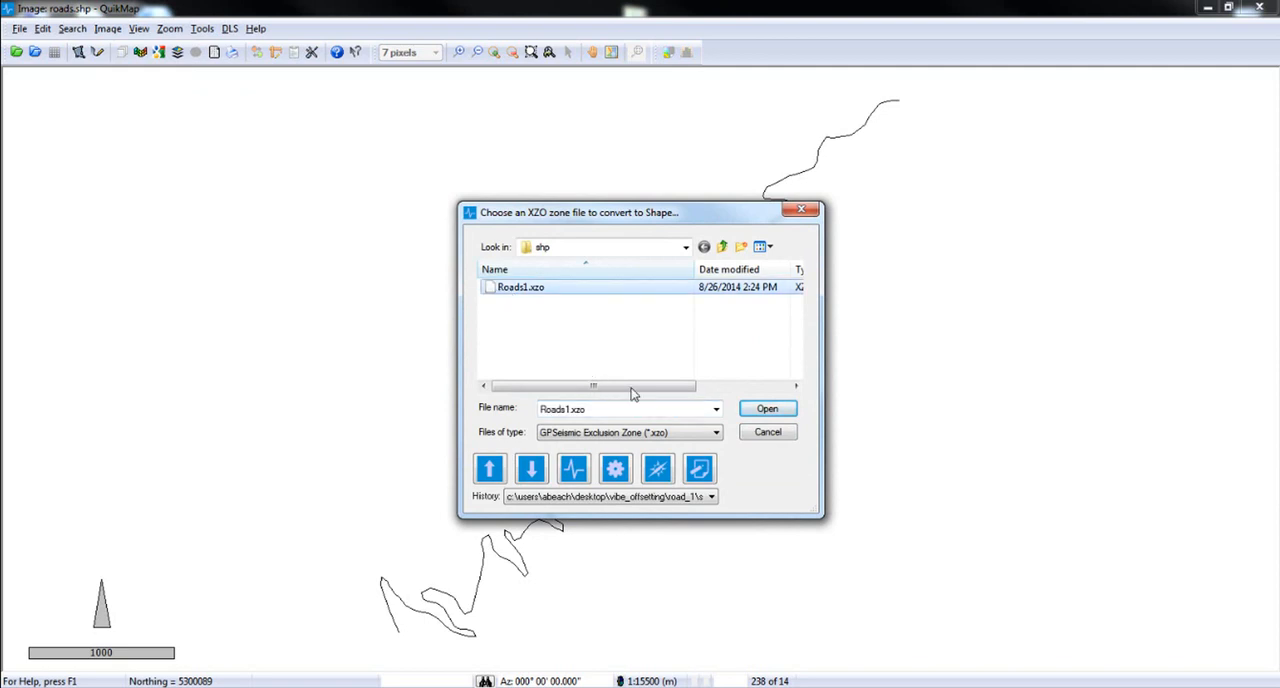
{"action": "left_click", "coordinate": [767, 409]}
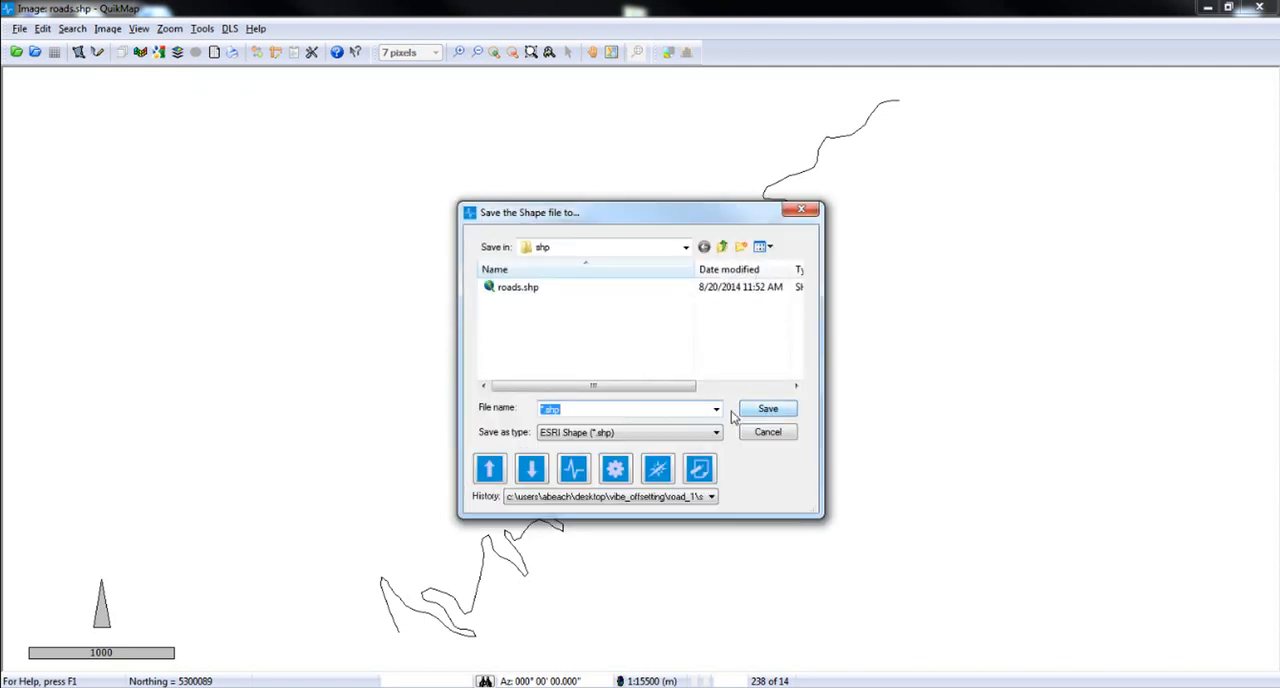
{"action": "type", "text": "roads1_buffer"}
{"action": "key", "text": "Return"}
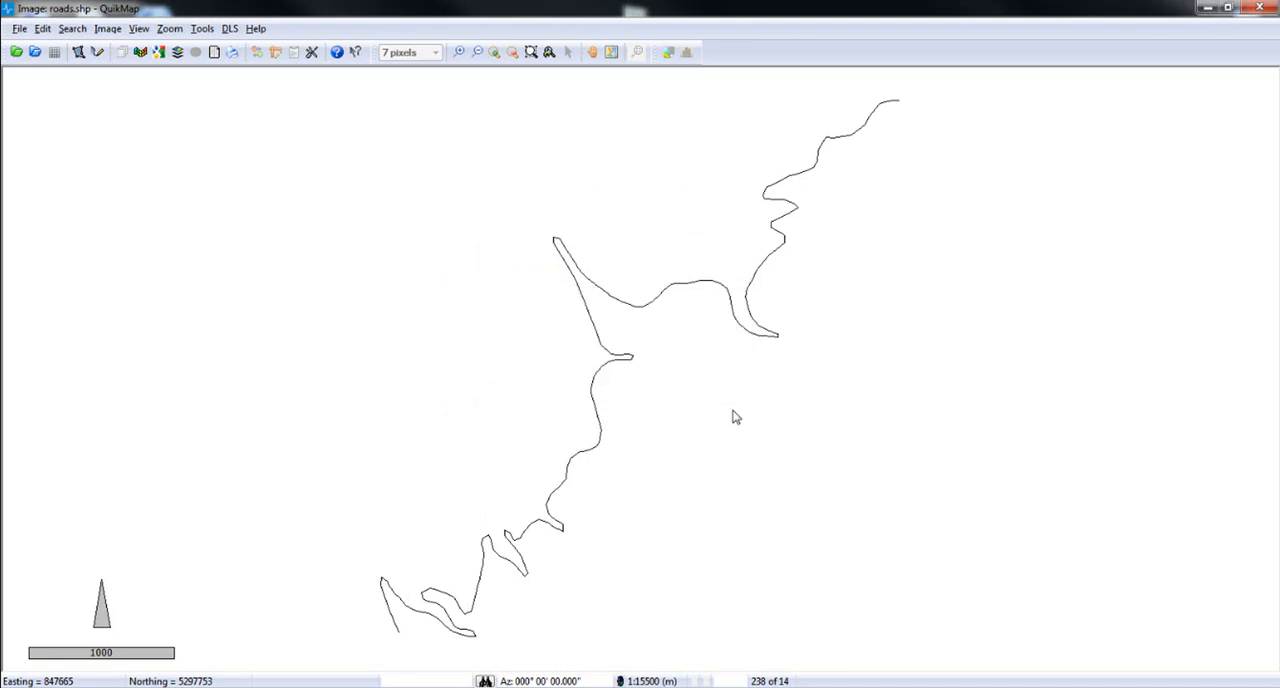
Load the roads1_buffer.shp image and inspect the buffer around the road's sharp northern switchback.
{"action": "left_click", "coordinate": [107, 29]}
{"action": "left_click", "coordinate": [121, 41]}
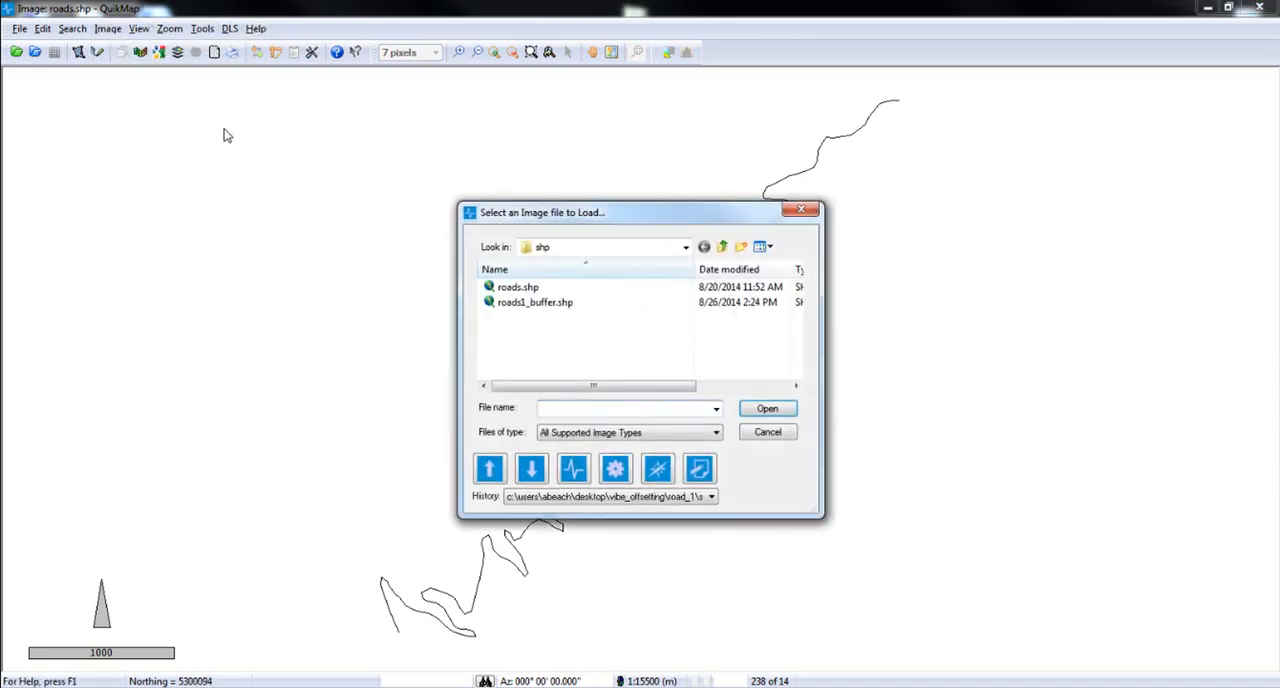
{"action": "double_click", "coordinate": [530, 302]}
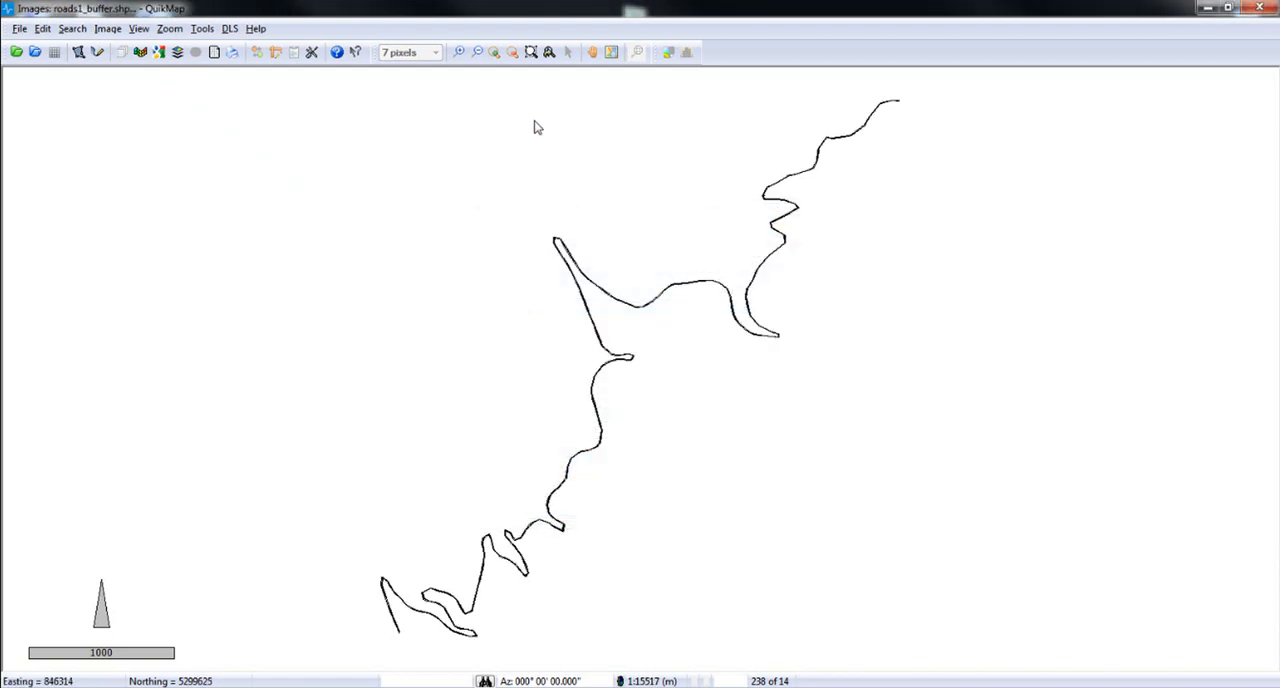
{"action": "left_click", "coordinate": [530, 53]}
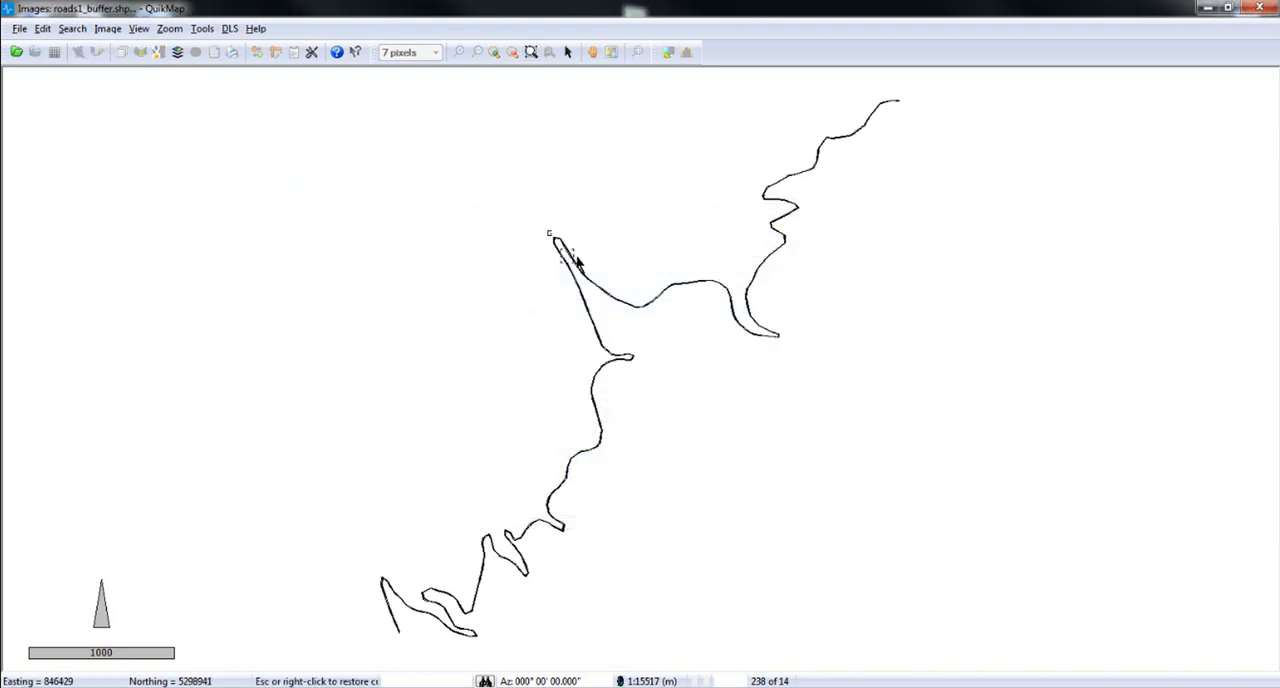
{"action": "left_click_drag", "start_coordinate": [576, 259], "coordinate": [580, 268]}
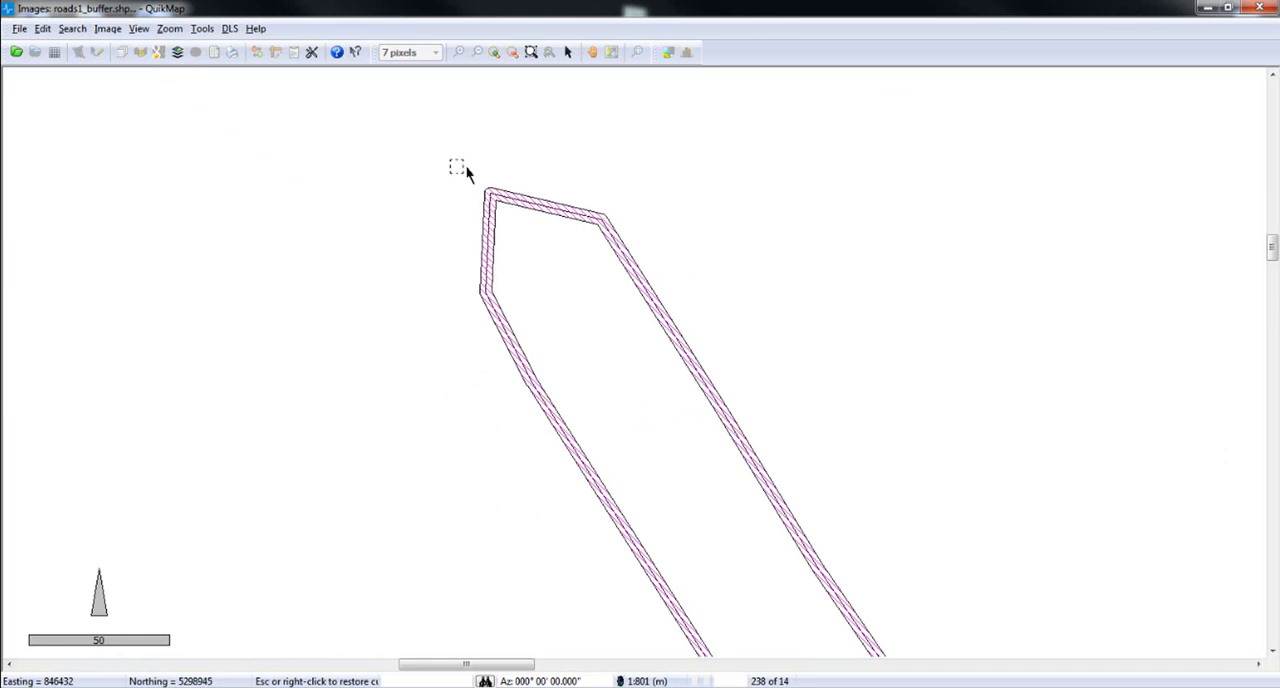
{"action": "left_click_drag", "start_coordinate": [456, 164], "coordinate": [666, 400]}
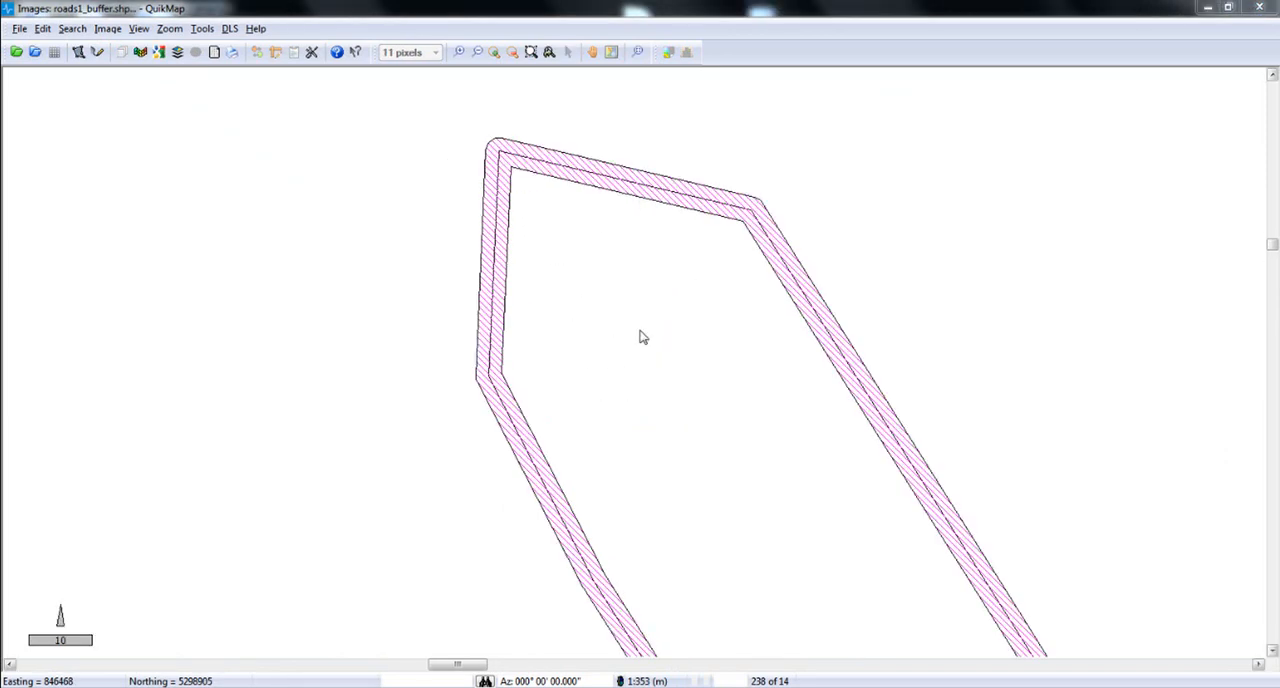
Check the layer order of roads1_buffer.shp and roads.shp, then prepare the shape image for searching.
{"action": "left_click", "coordinate": [107, 28]}
{"action": "left_click", "coordinate": [150, 111]}
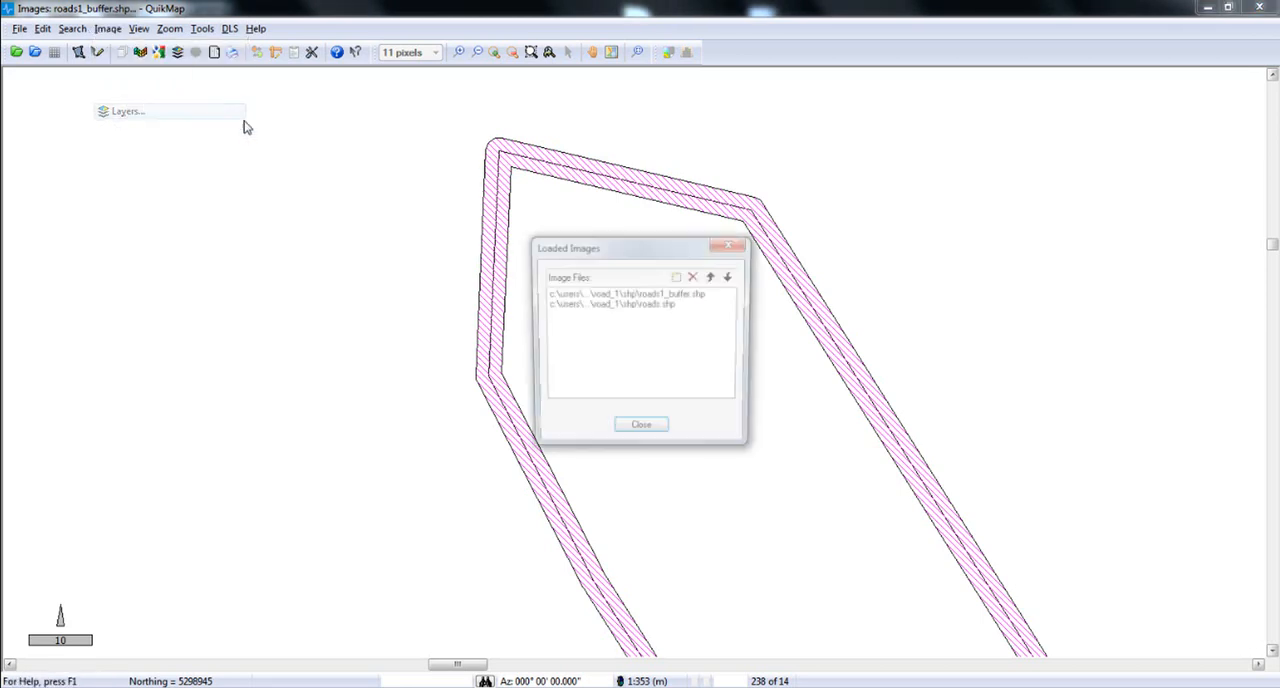
{"action": "left_click", "coordinate": [703, 304]}
{"action": "left_click", "coordinate": [701, 294]}
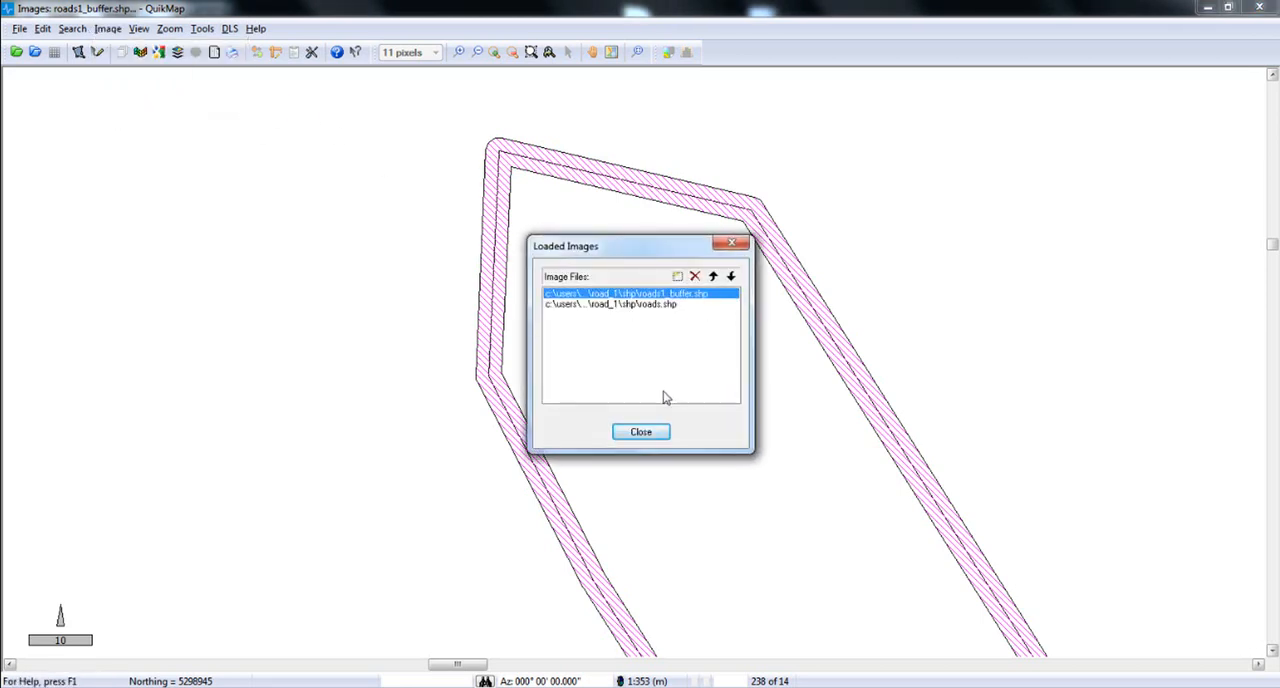
{"action": "left_click", "coordinate": [655, 436]}
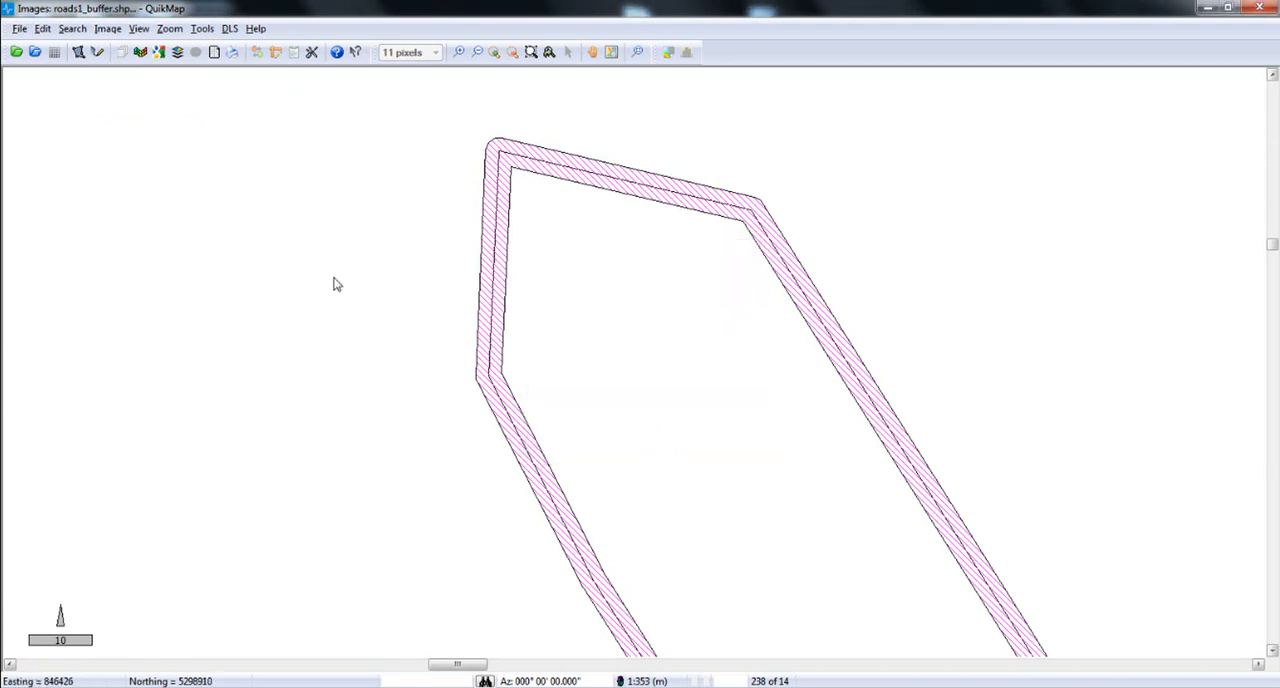
{"action": "left_click", "coordinate": [72, 28]}
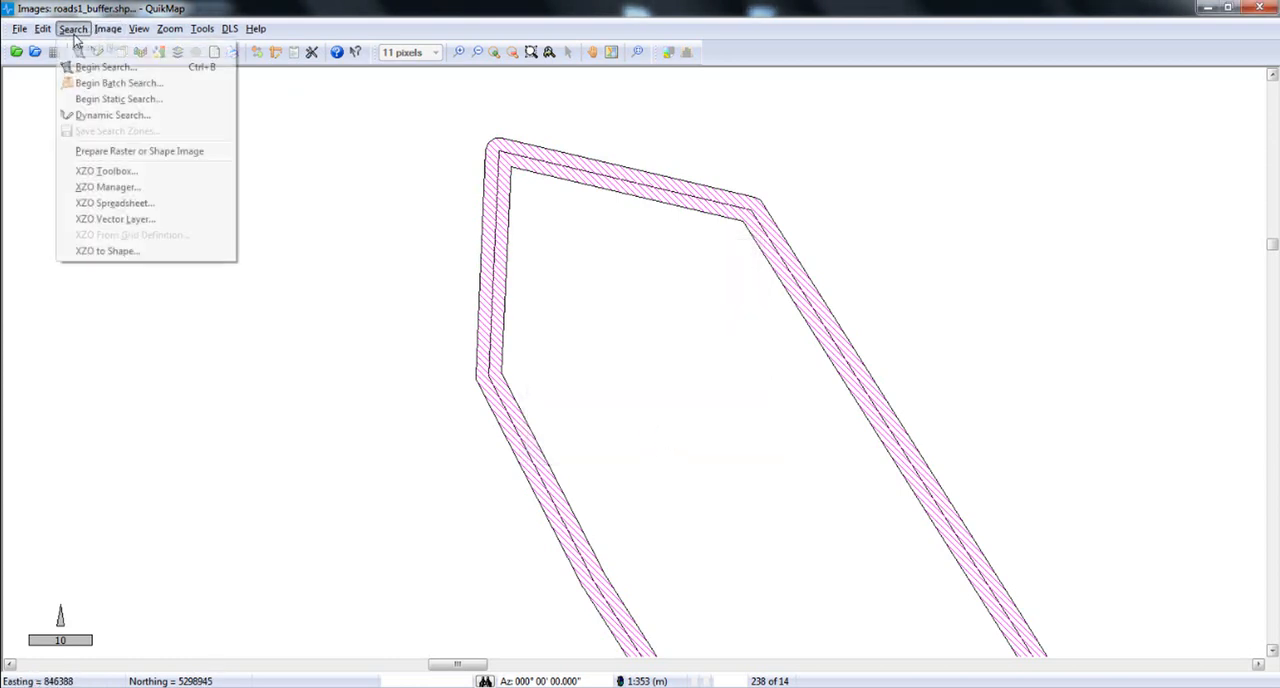
{"action": "left_click", "coordinate": [178, 151]}
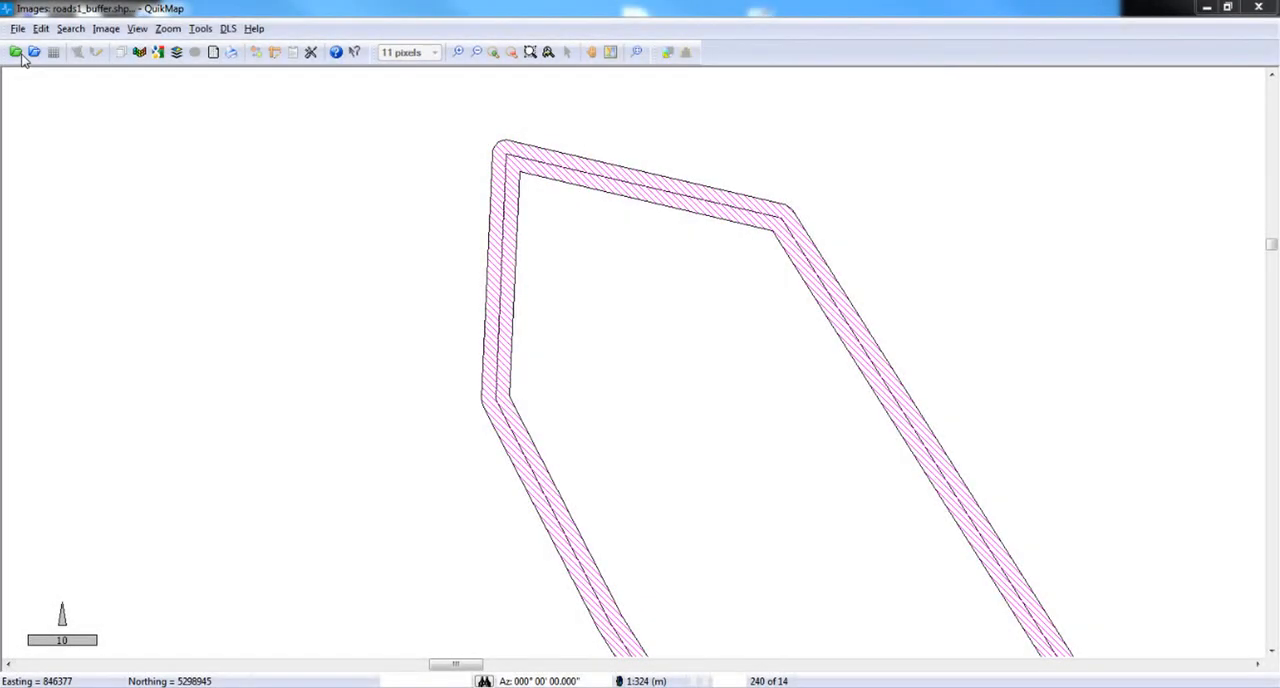
Map the VibeTPL.csv coordinate file from the Road_1 folder using the Access CSV w/code import format.
{"action": "left_click", "coordinate": [17, 52]}
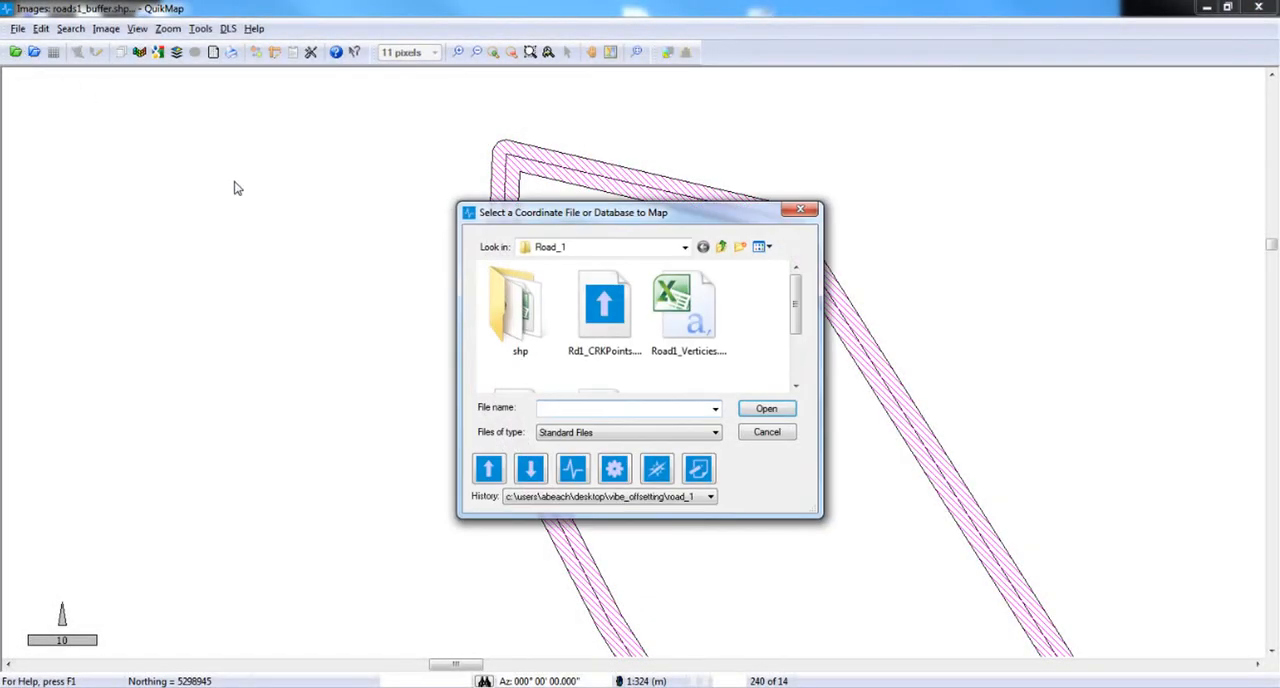
{"action": "left_click_drag", "start_coordinate": [795, 302], "coordinate": [791, 348]}
{"action": "left_click", "coordinate": [642, 364]}
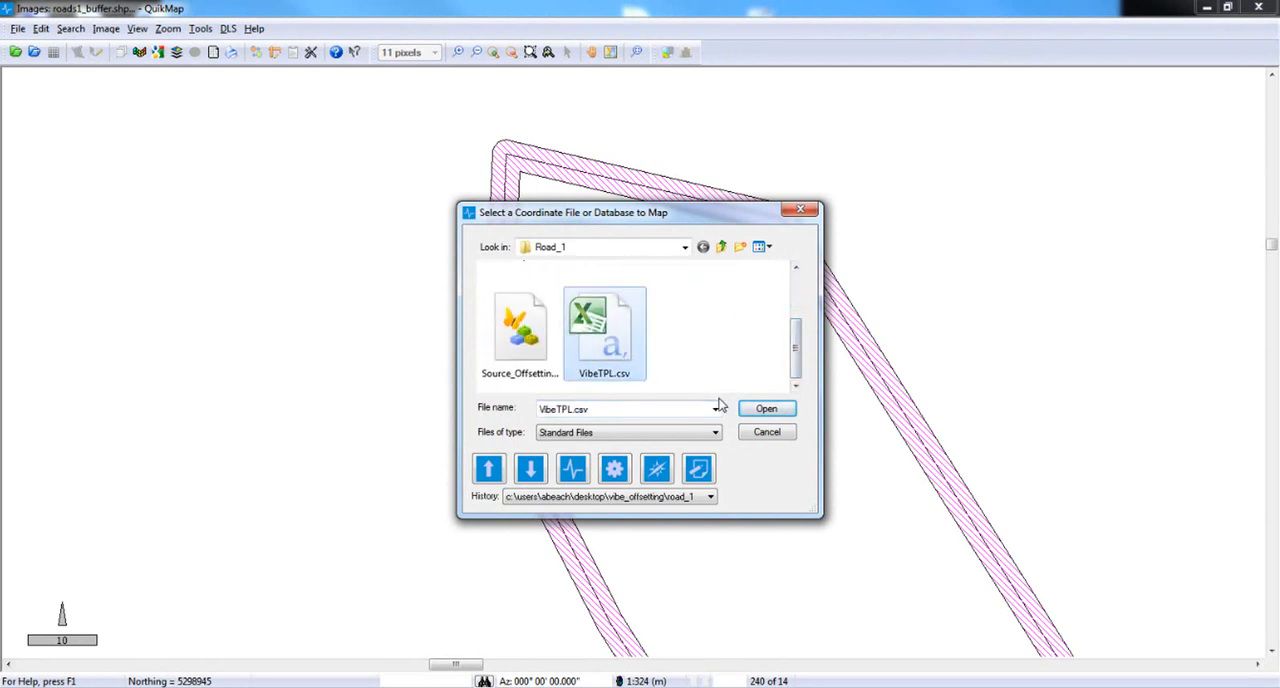
{"action": "left_click", "coordinate": [761, 415]}
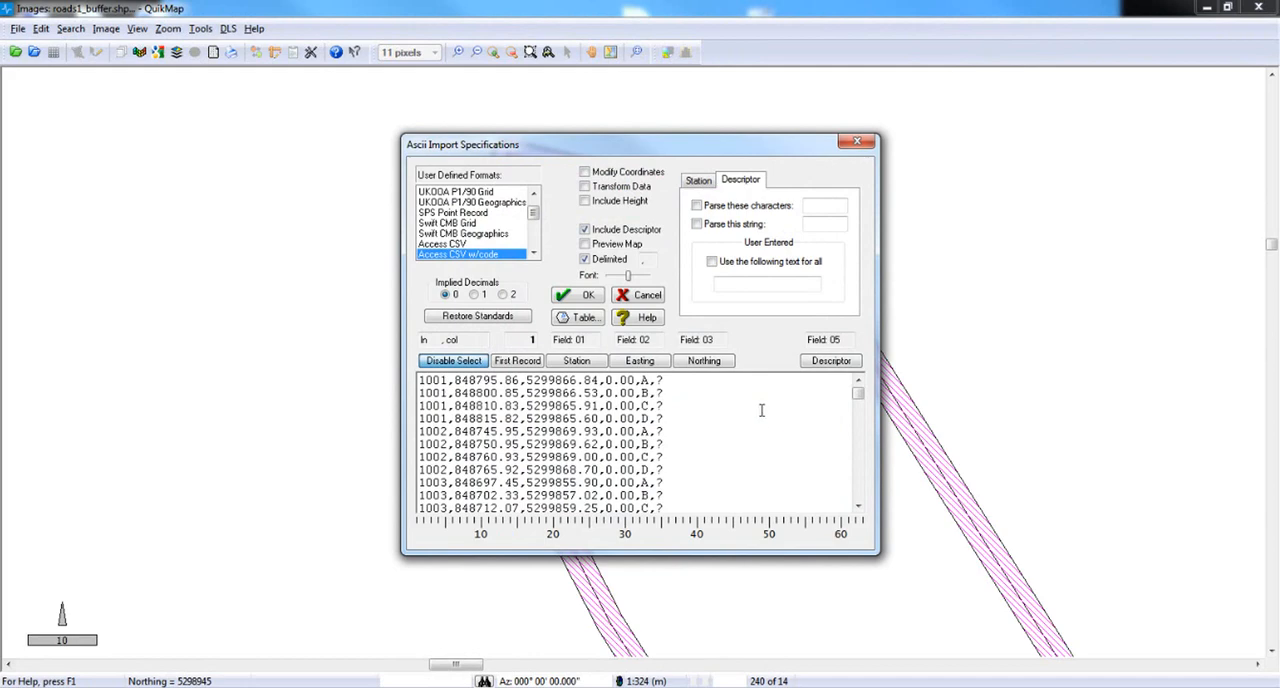
{"action": "left_click", "coordinate": [589, 296]}
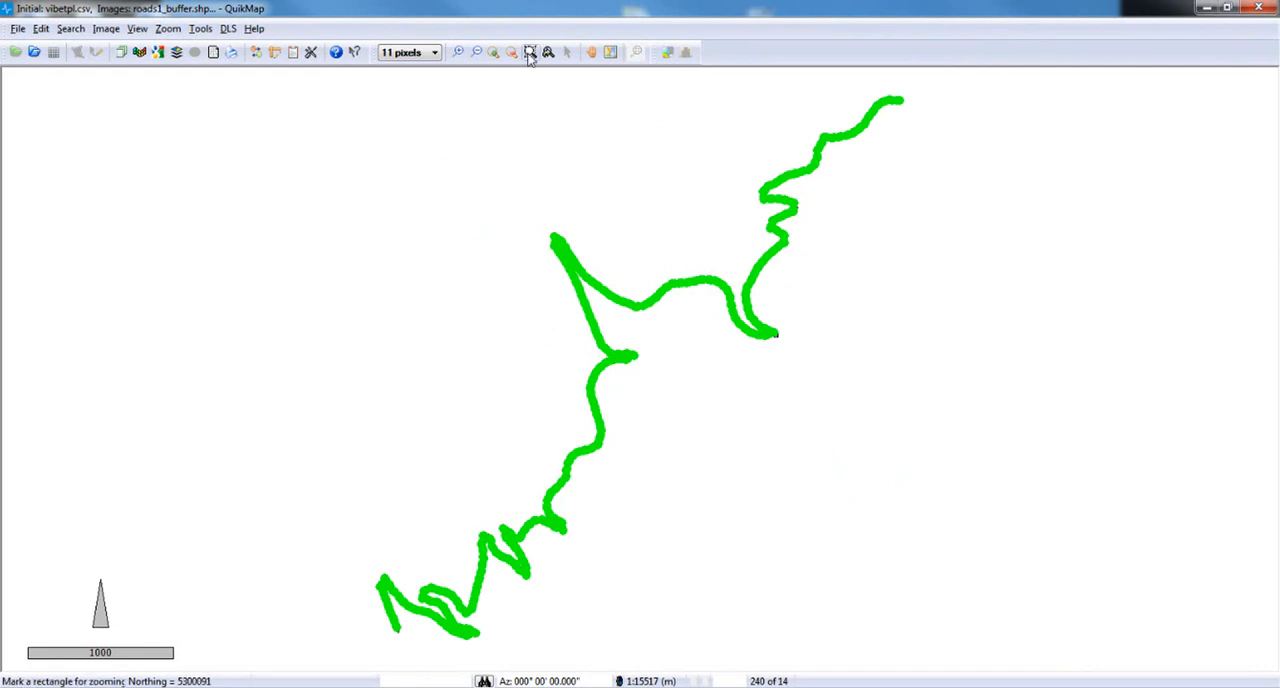
Run a search of the vibe points against the road buffer and review the hits at the switchback and along the whole road.
{"action": "left_click", "coordinate": [527, 58]}
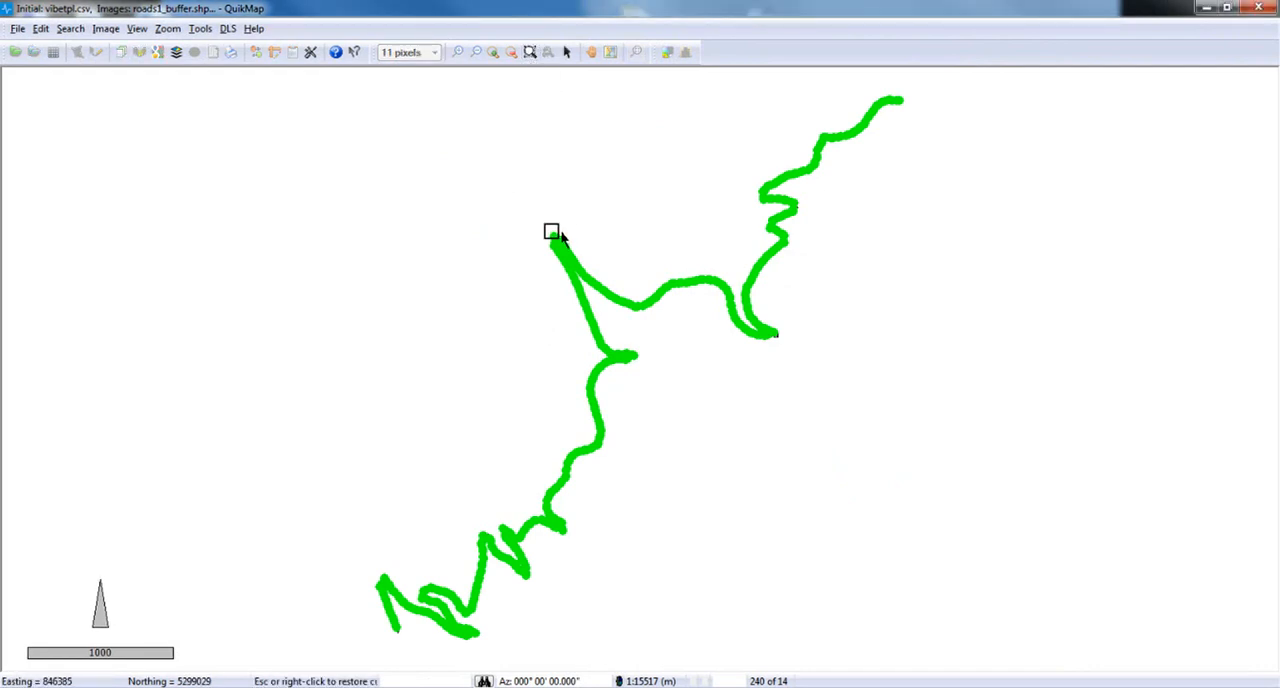
{"action": "left_click_drag", "start_coordinate": [570, 252], "coordinate": [588, 271]}
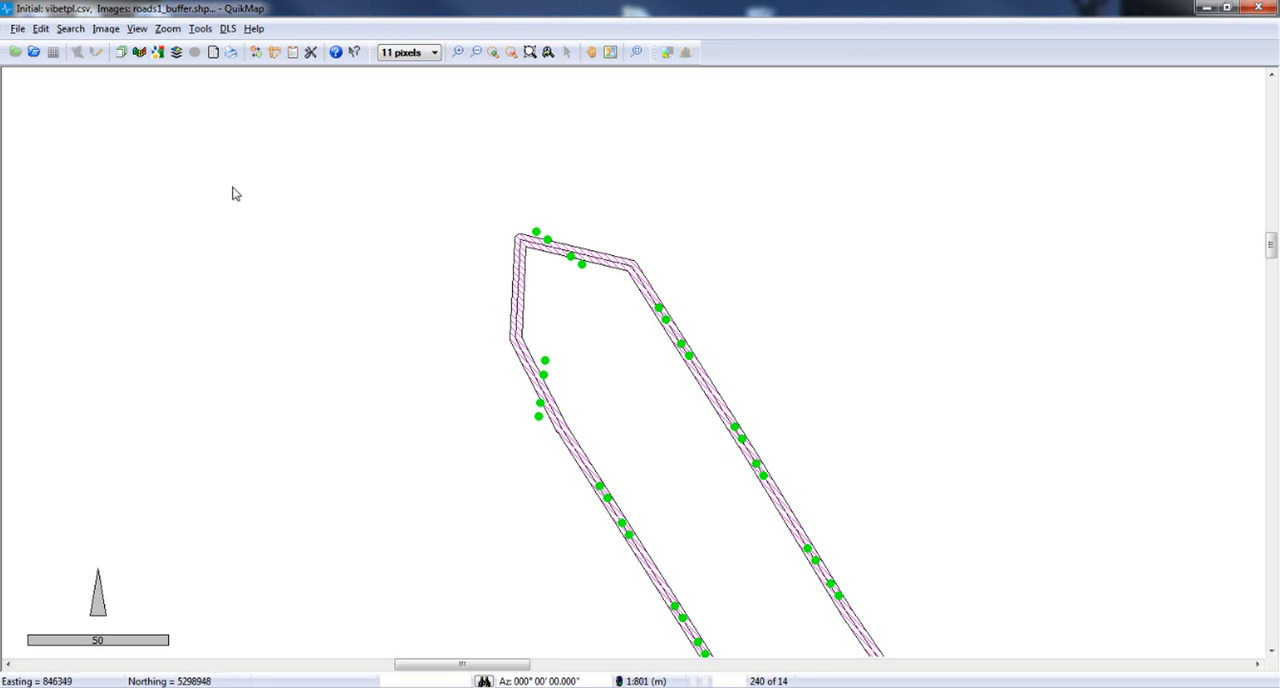
{"action": "left_click", "coordinate": [80, 38]}
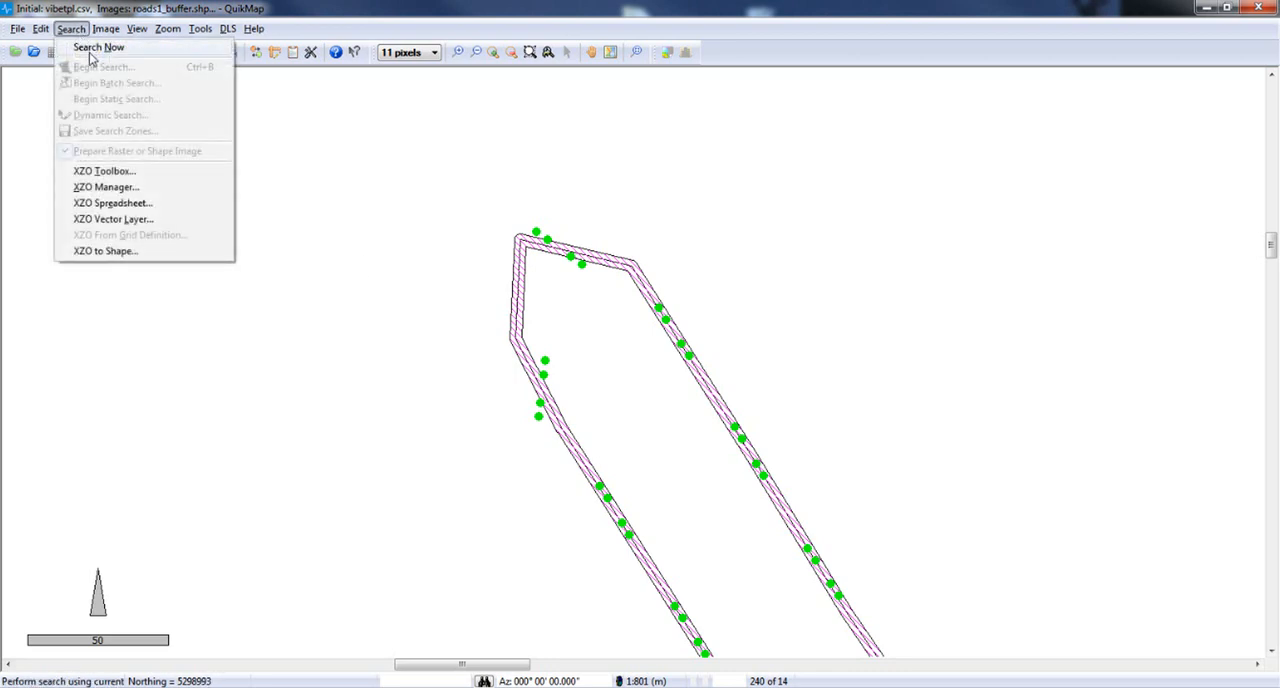
{"action": "left_click", "coordinate": [90, 50]}
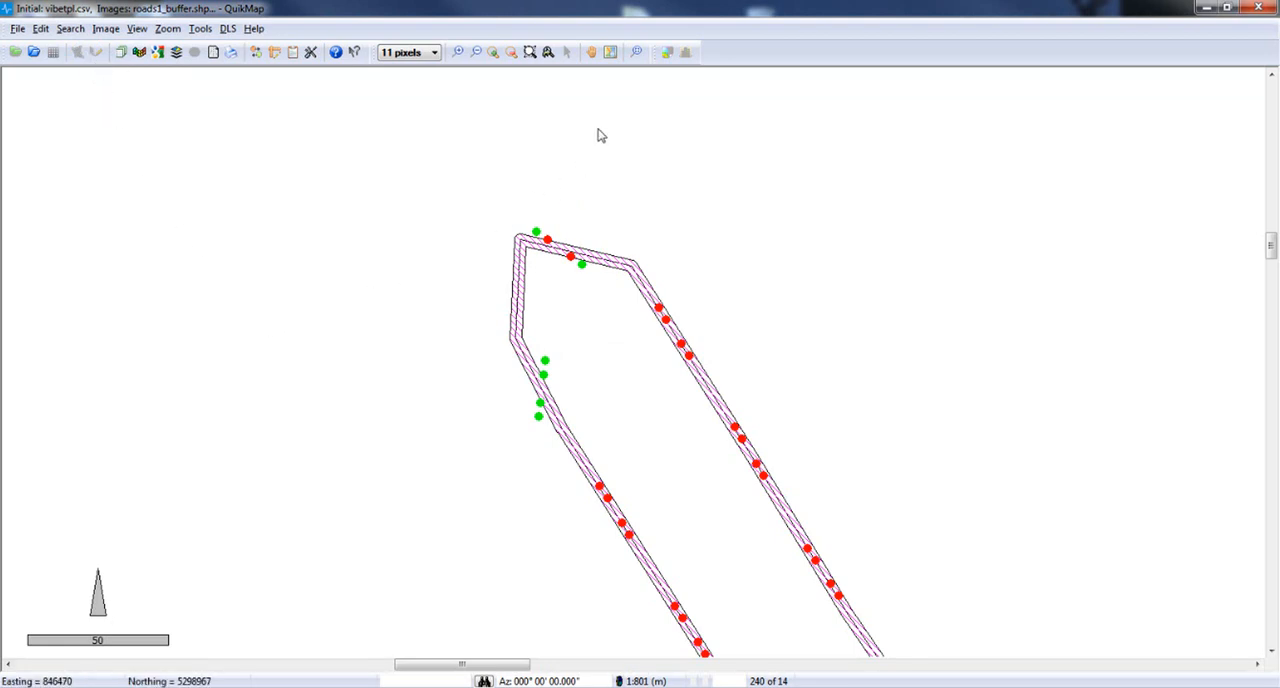
{"action": "left_click", "coordinate": [637, 53]}
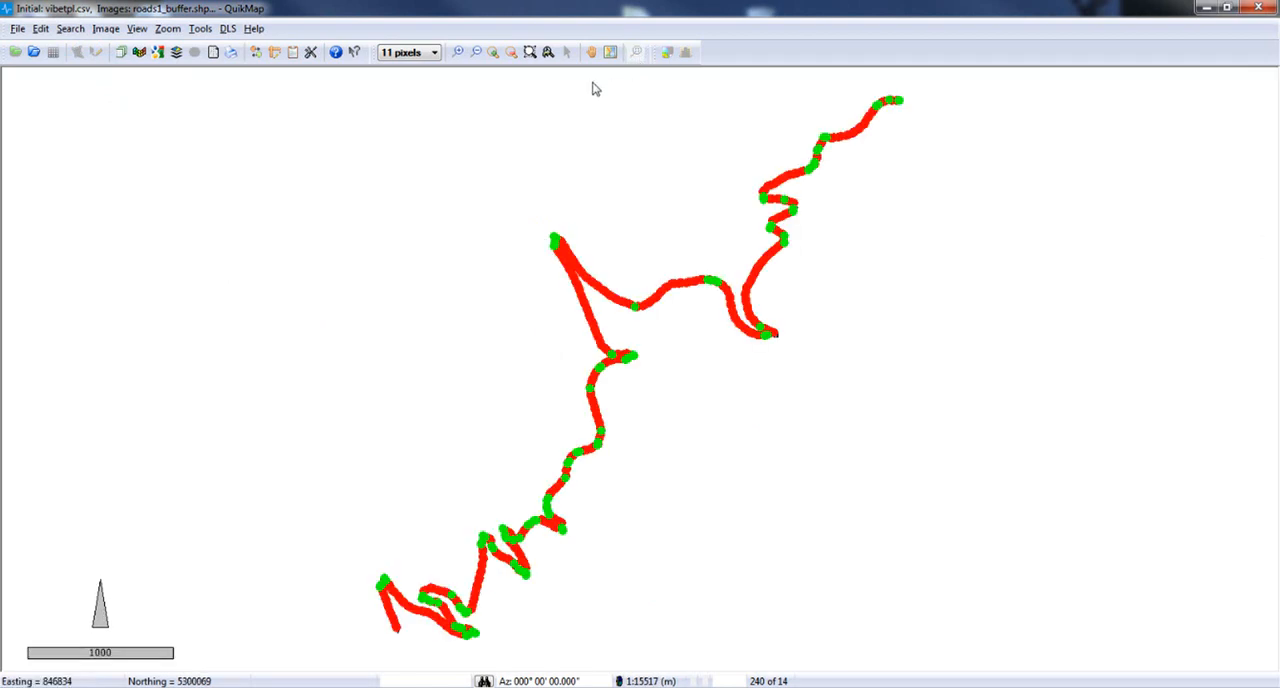
Review the automatic offset settings, including radial tolerance, offset template, minimum separation and inverse zone logic, and accept them.
{"action": "left_click", "coordinate": [309, 58]}
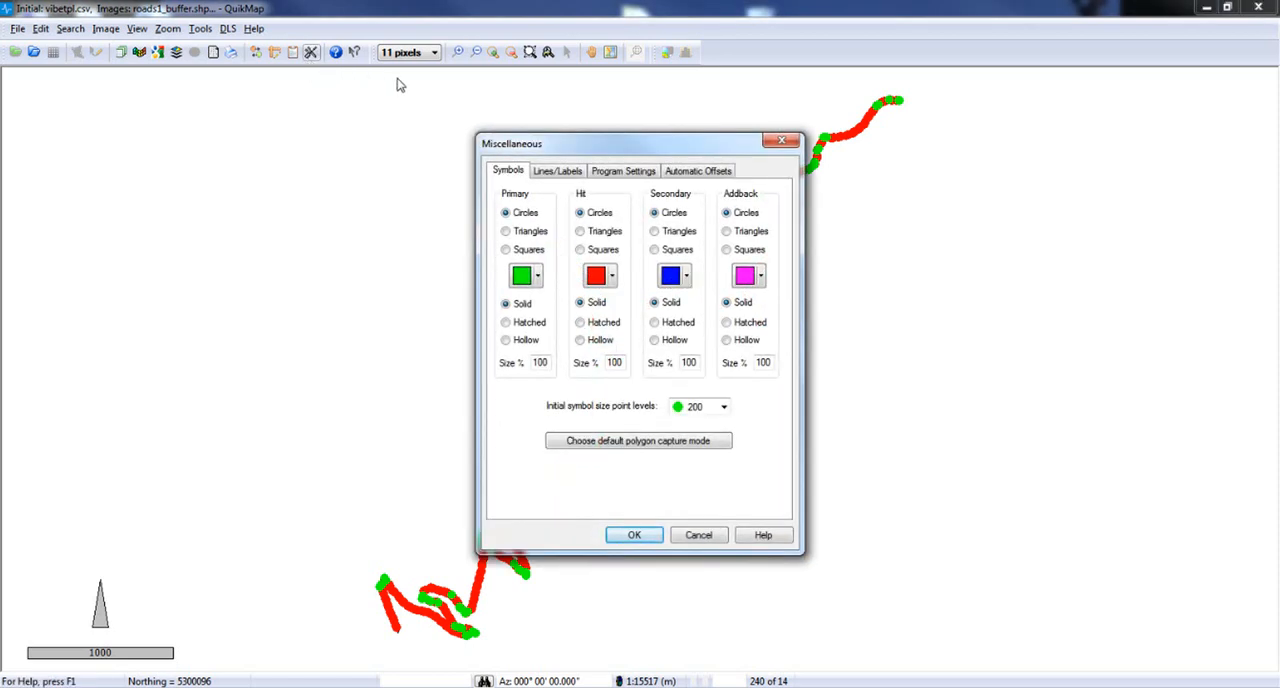
{"action": "left_click", "coordinate": [699, 172]}
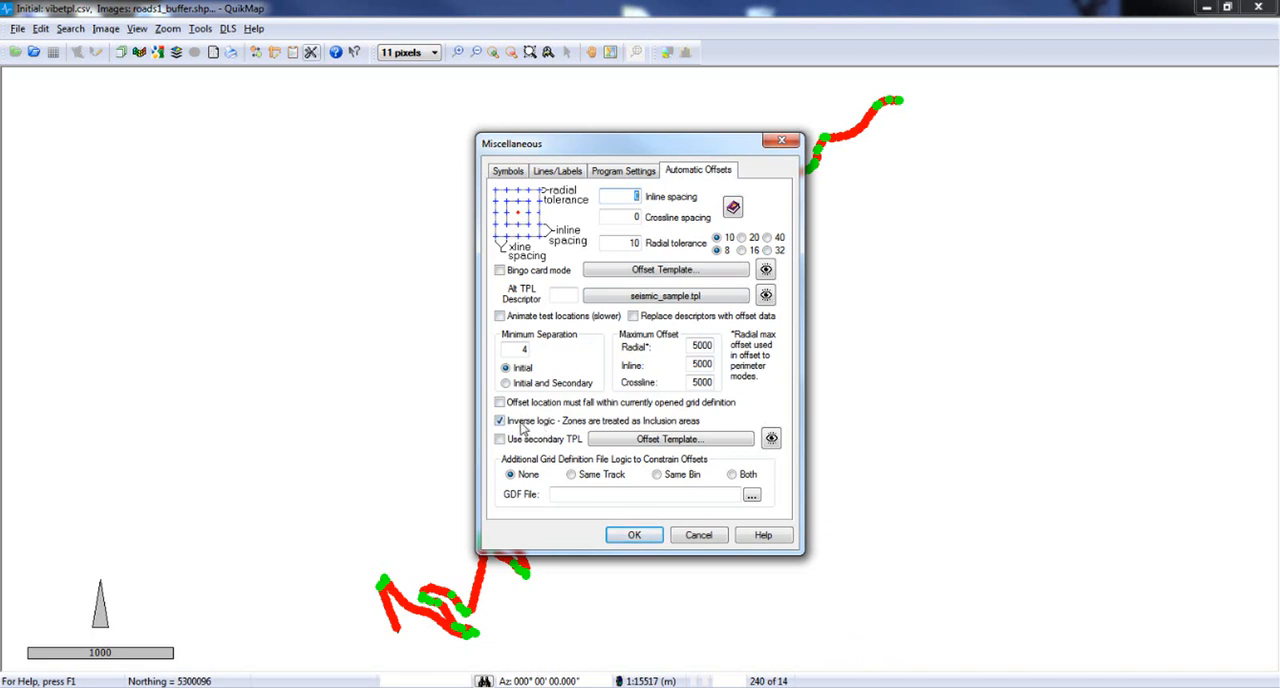
{"action": "left_click", "coordinate": [630, 537]}
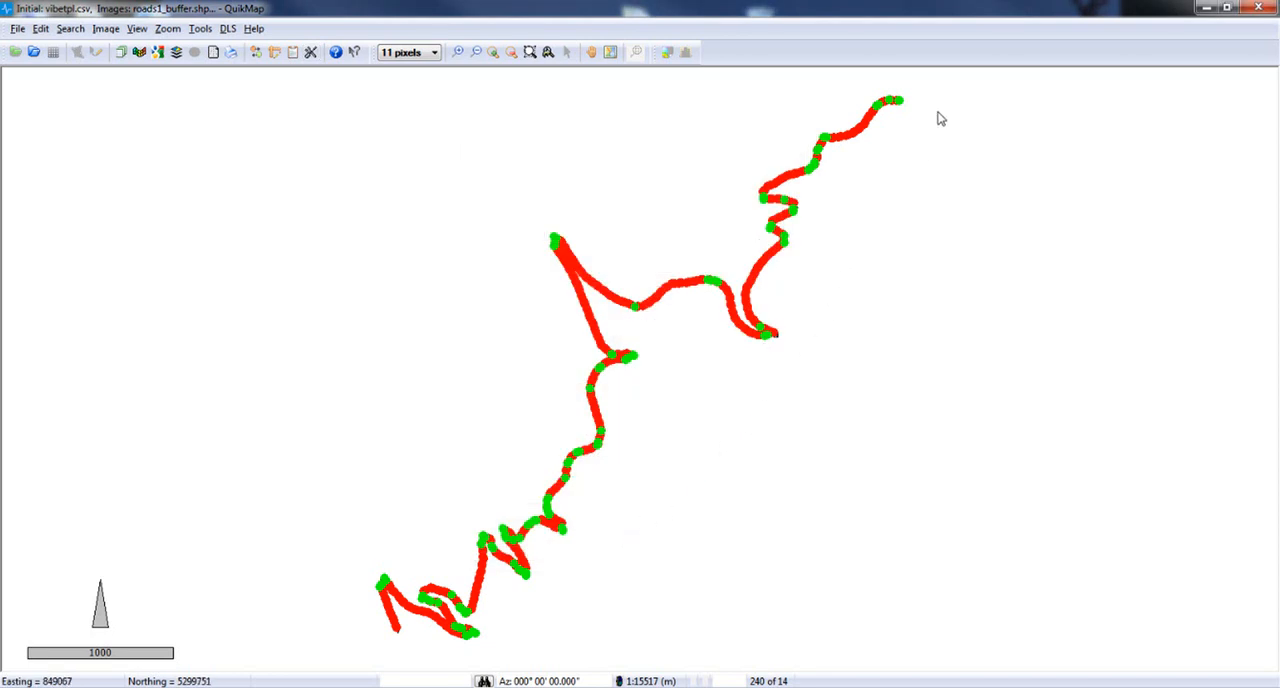
Draw a polygon around all the vibe points and process it with Auto Offset.
{"action": "left_click", "coordinate": [944, 92]}
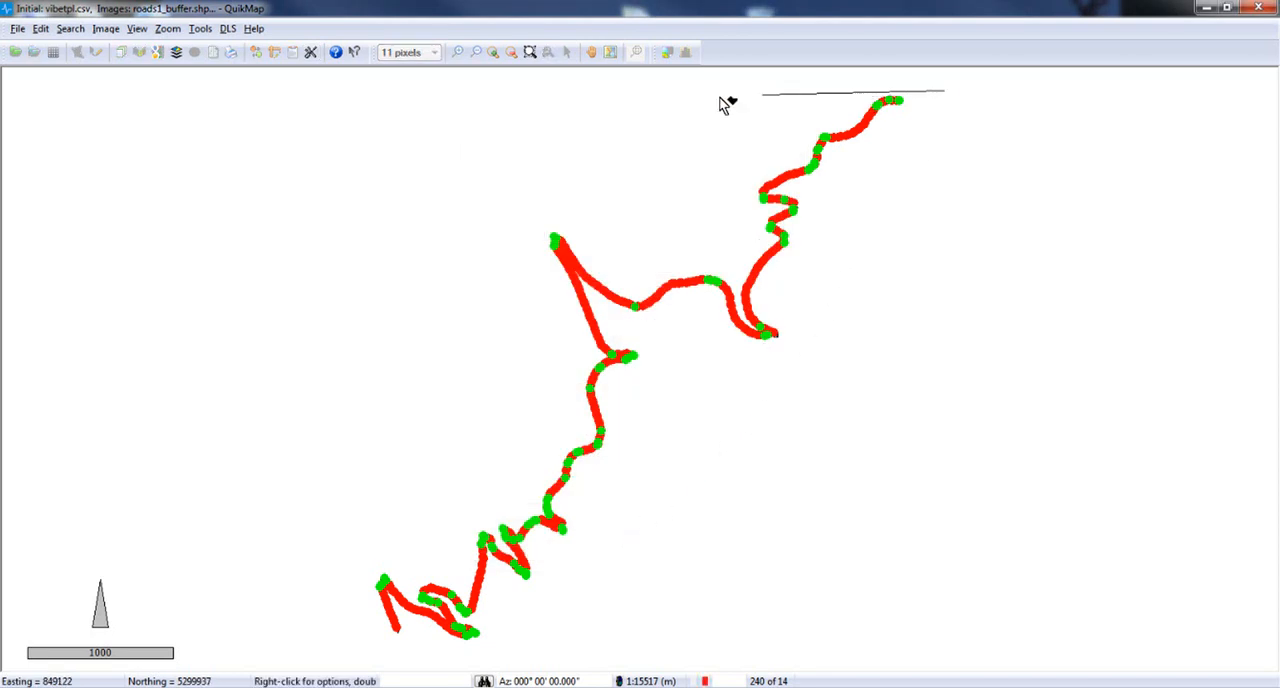
{"action": "left_click", "coordinate": [490, 95]}
{"action": "left_click", "coordinate": [319, 601]}
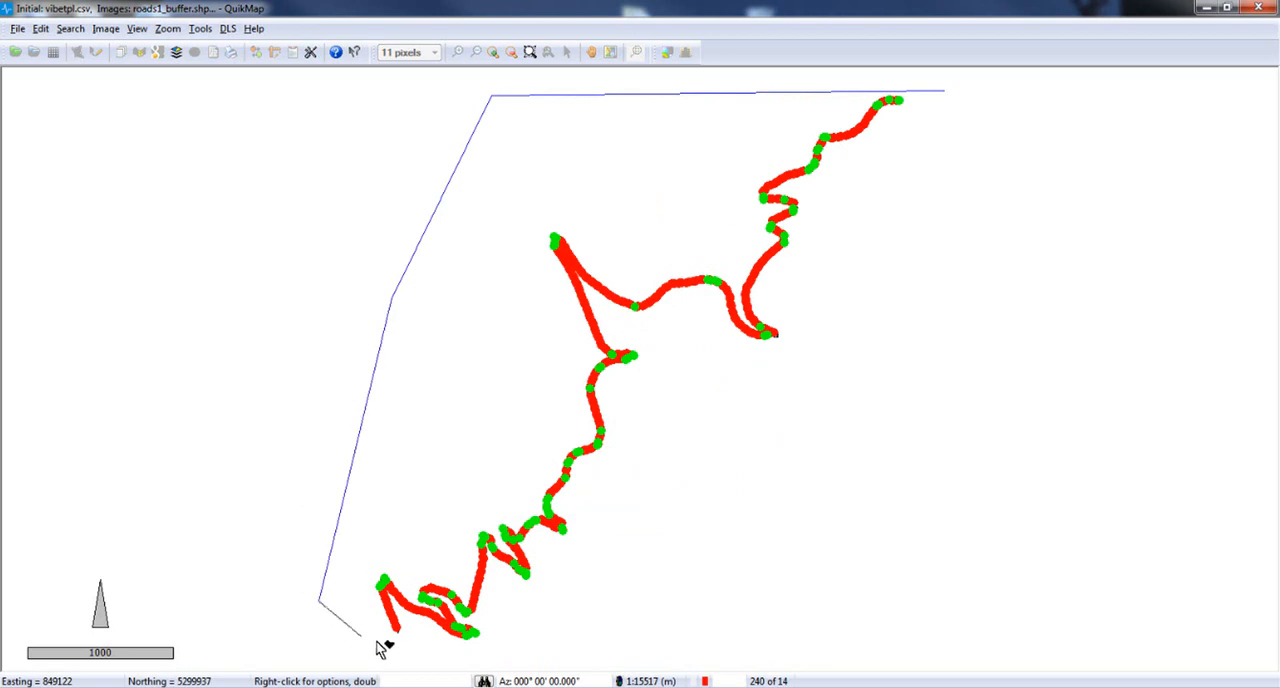
{"action": "left_click", "coordinate": [385, 643]}
{"action": "left_click", "coordinate": [505, 662]}
{"action": "left_click", "coordinate": [698, 635]}
{"action": "left_click", "coordinate": [928, 485]}
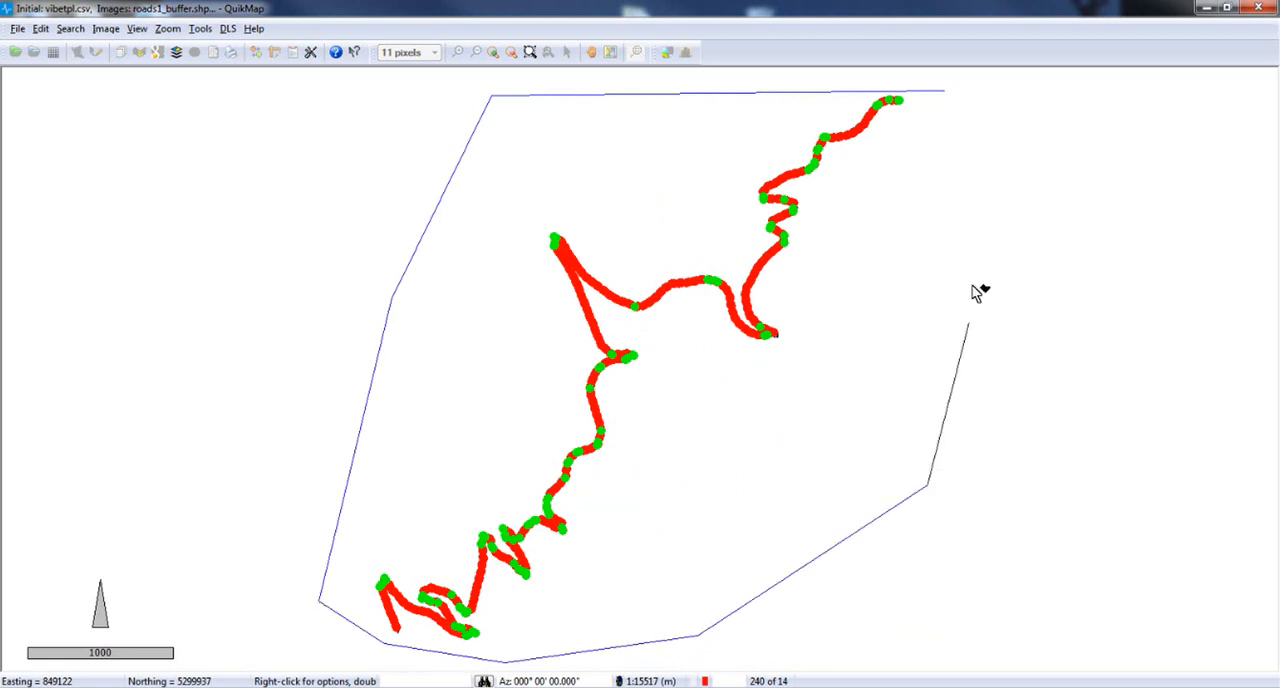
{"action": "right_click", "coordinate": [964, 112]}
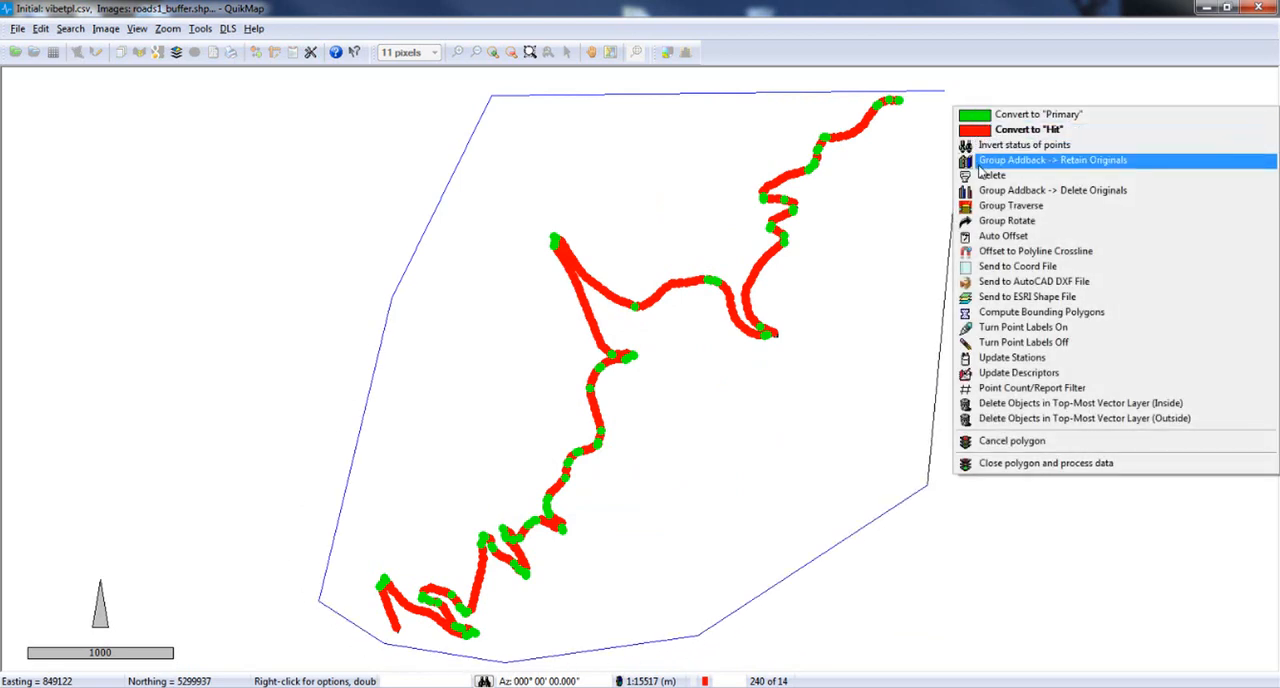
{"action": "left_click", "coordinate": [1030, 237]}
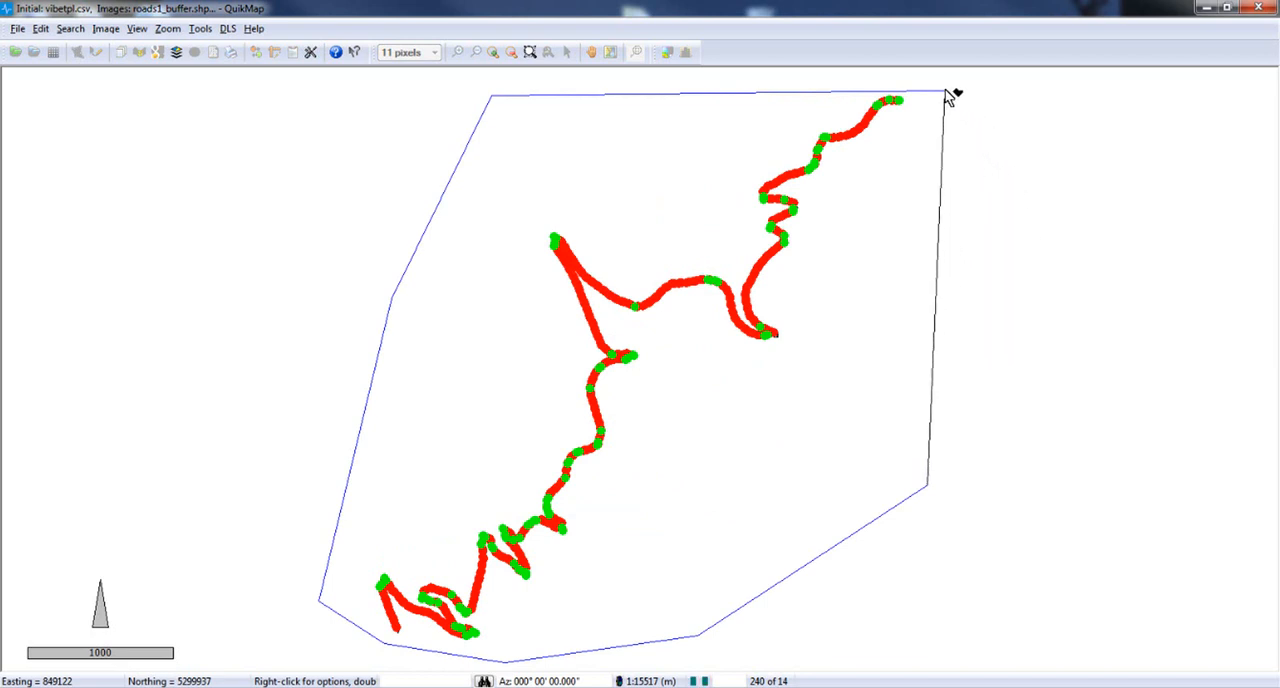
{"action": "left_click", "coordinate": [950, 96]}
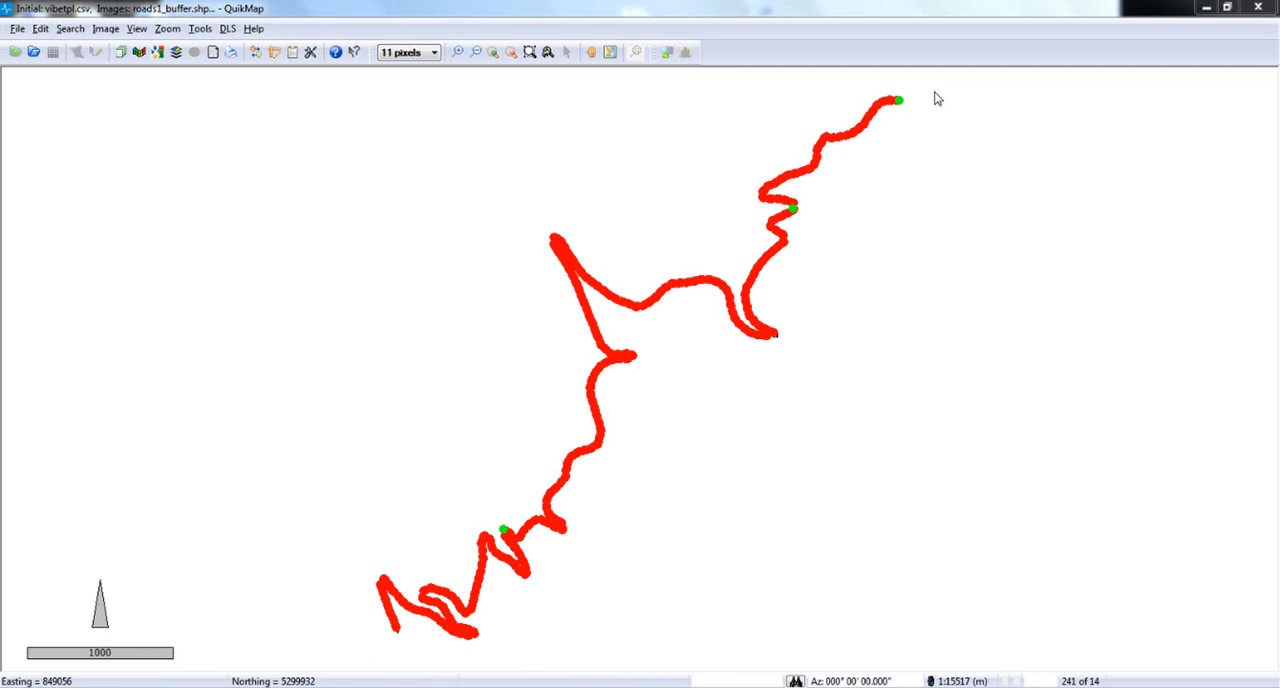
Inspect the point lying beyond the road's northeastern end, then review the line and label settings, including the move halo radius.
{"action": "left_click", "coordinate": [530, 54]}
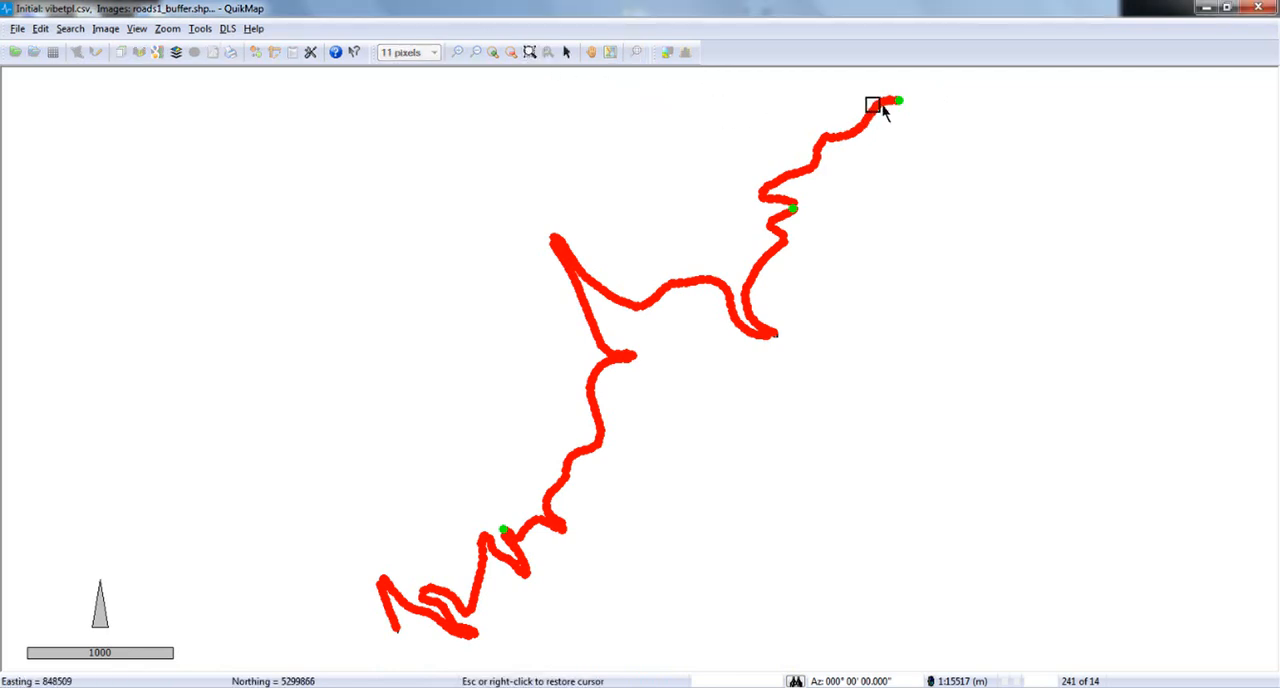
{"action": "left_click_drag", "start_coordinate": [899, 97], "coordinate": [928, 120]}
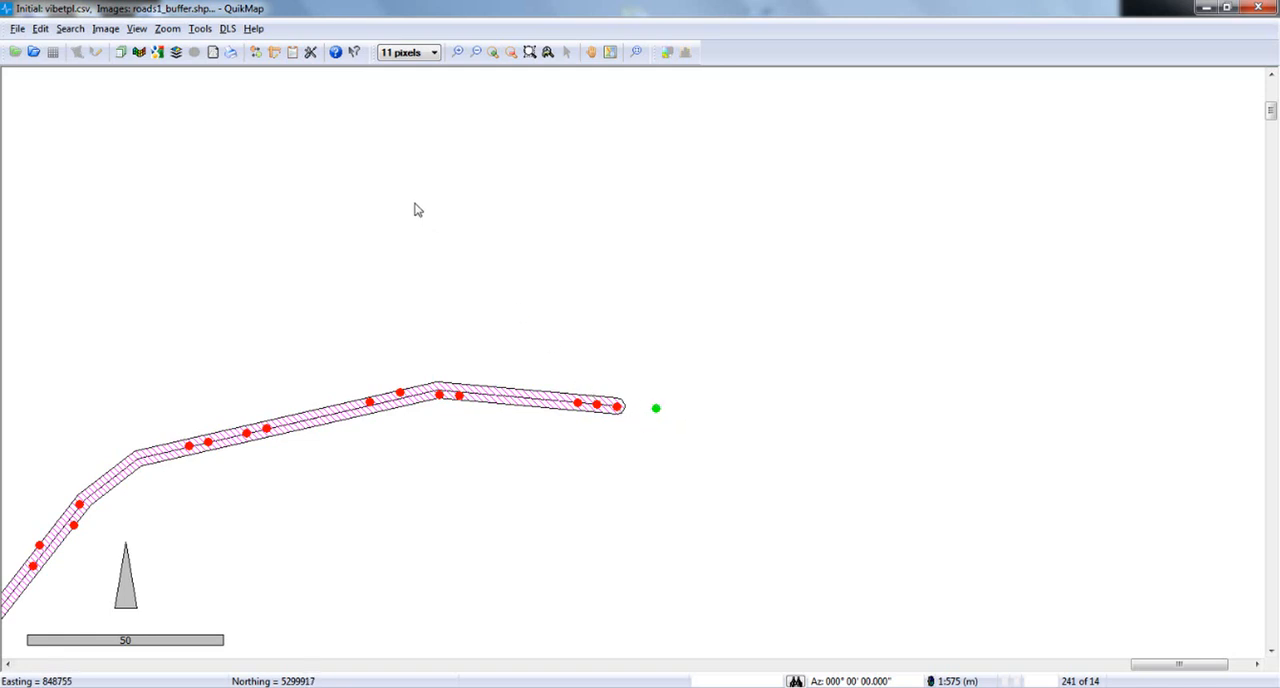
{"action": "left_click", "coordinate": [310, 52]}
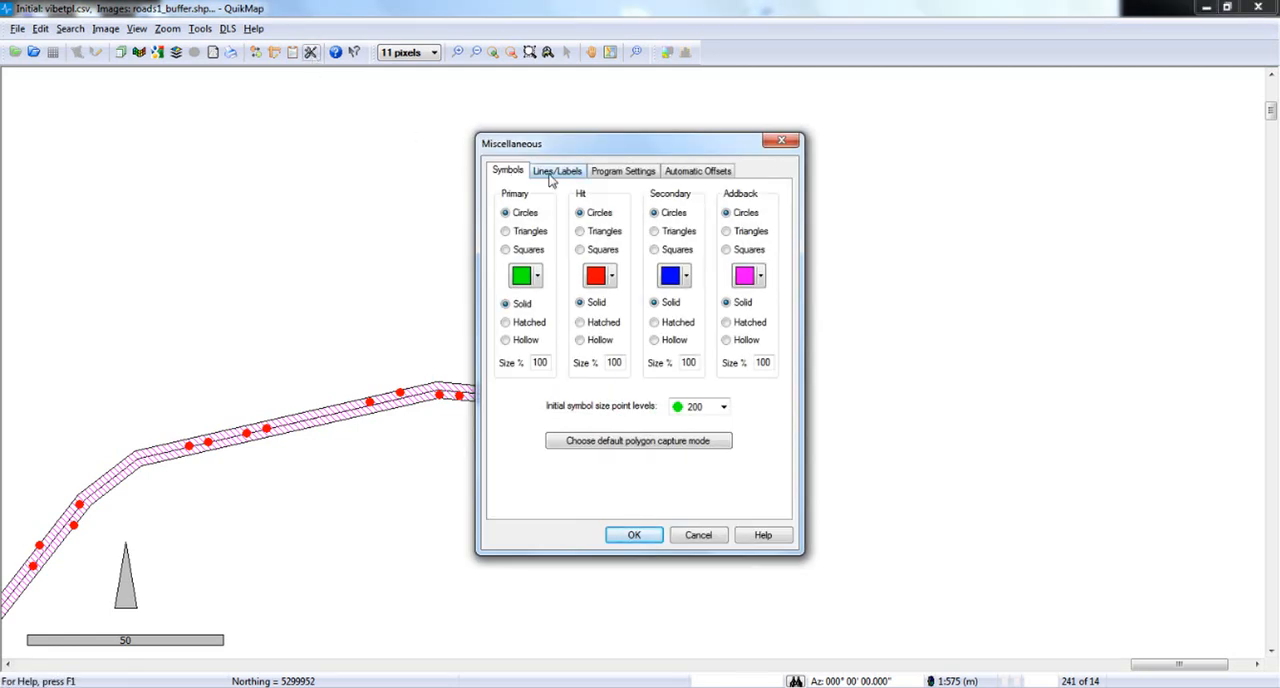
{"action": "left_click", "coordinate": [552, 173]}
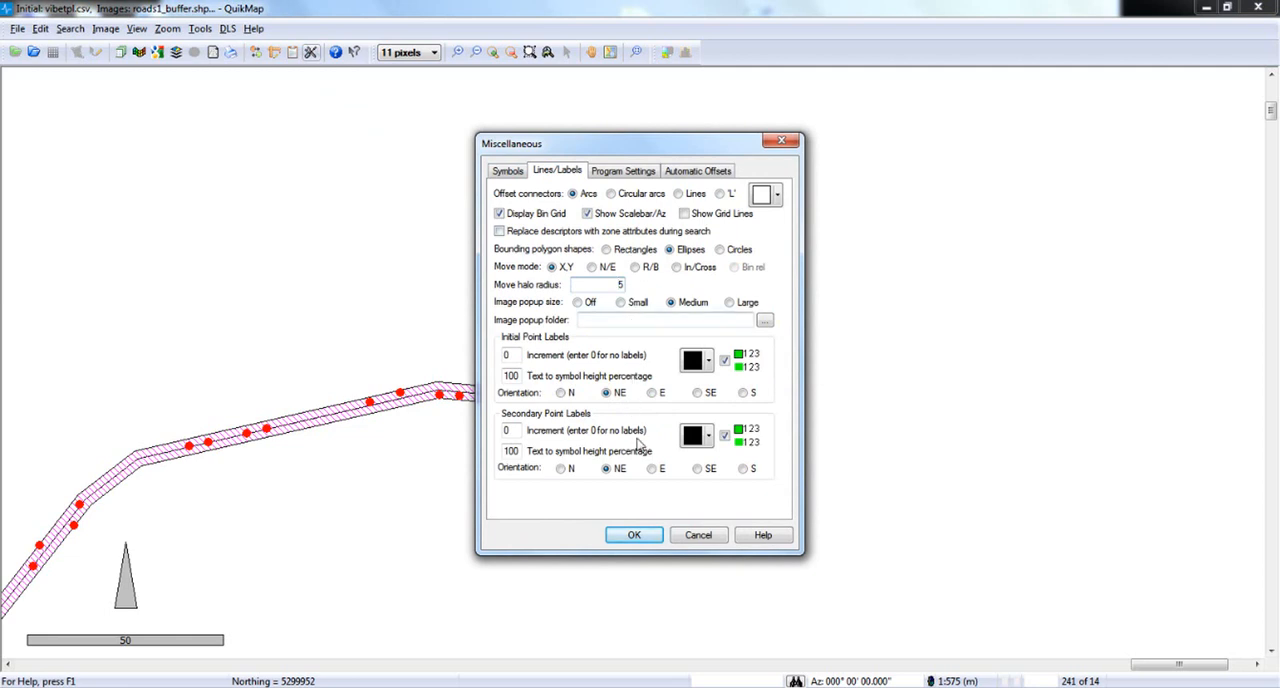
{"action": "left_click", "coordinate": [641, 538]}
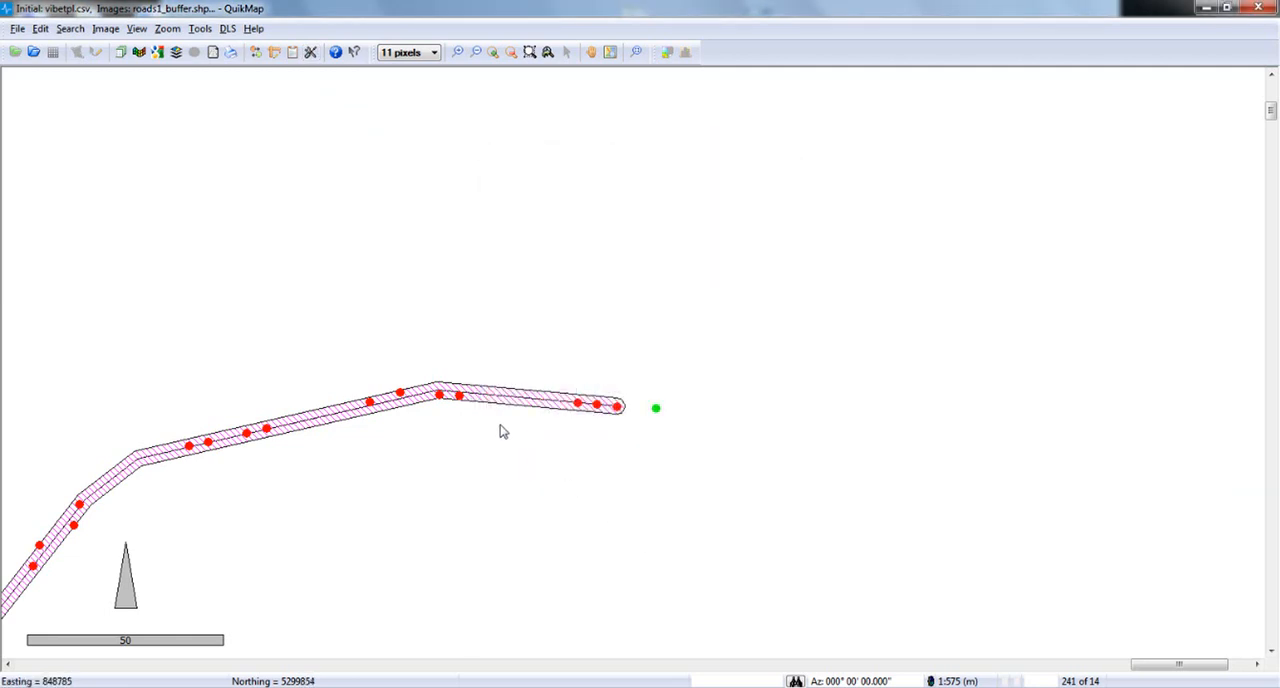
Move the unplaced green point beyond the road's northeastern end onto the road centerline, just west of the last three red points.
{"action": "left_click", "coordinate": [255, 58]}
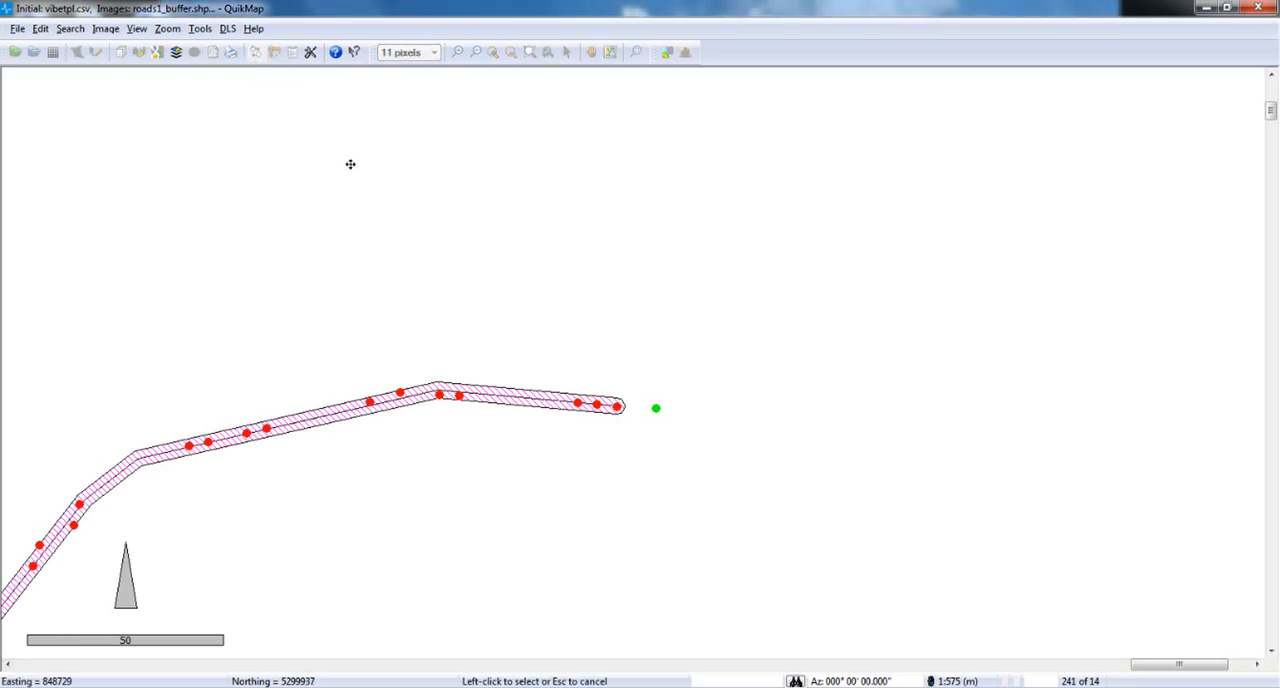
{"action": "left_click", "coordinate": [657, 406]}
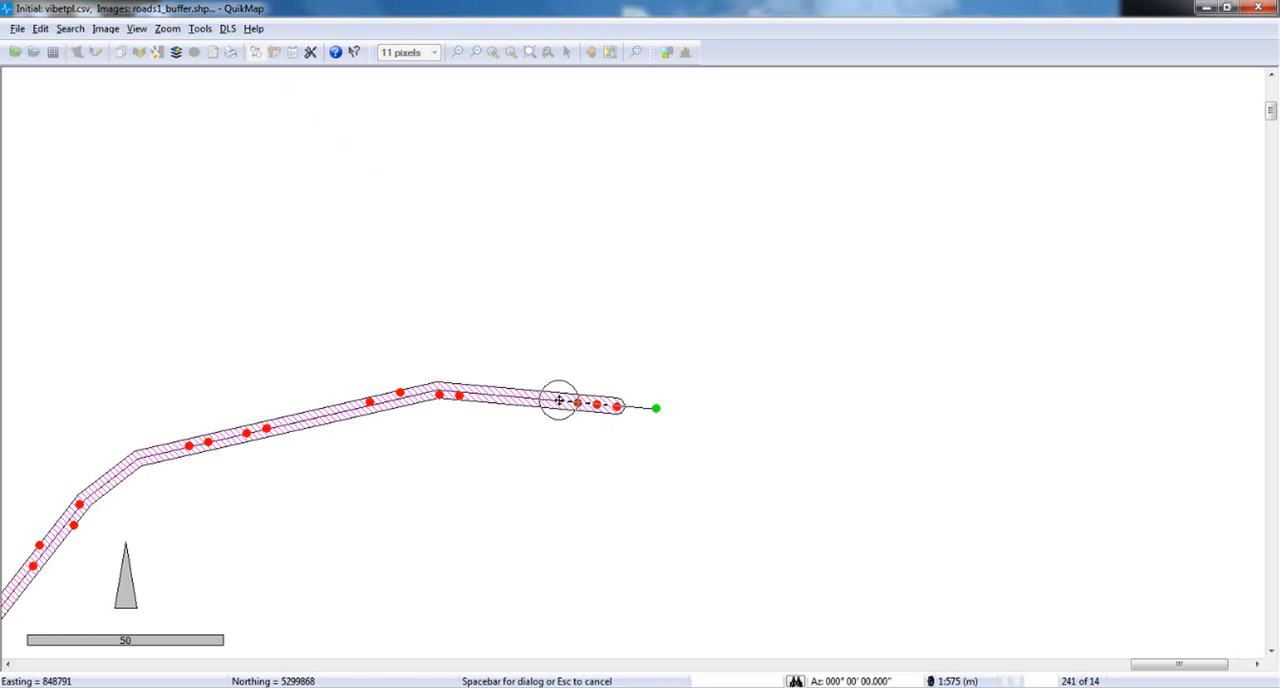
{"action": "left_click", "coordinate": [558, 400]}
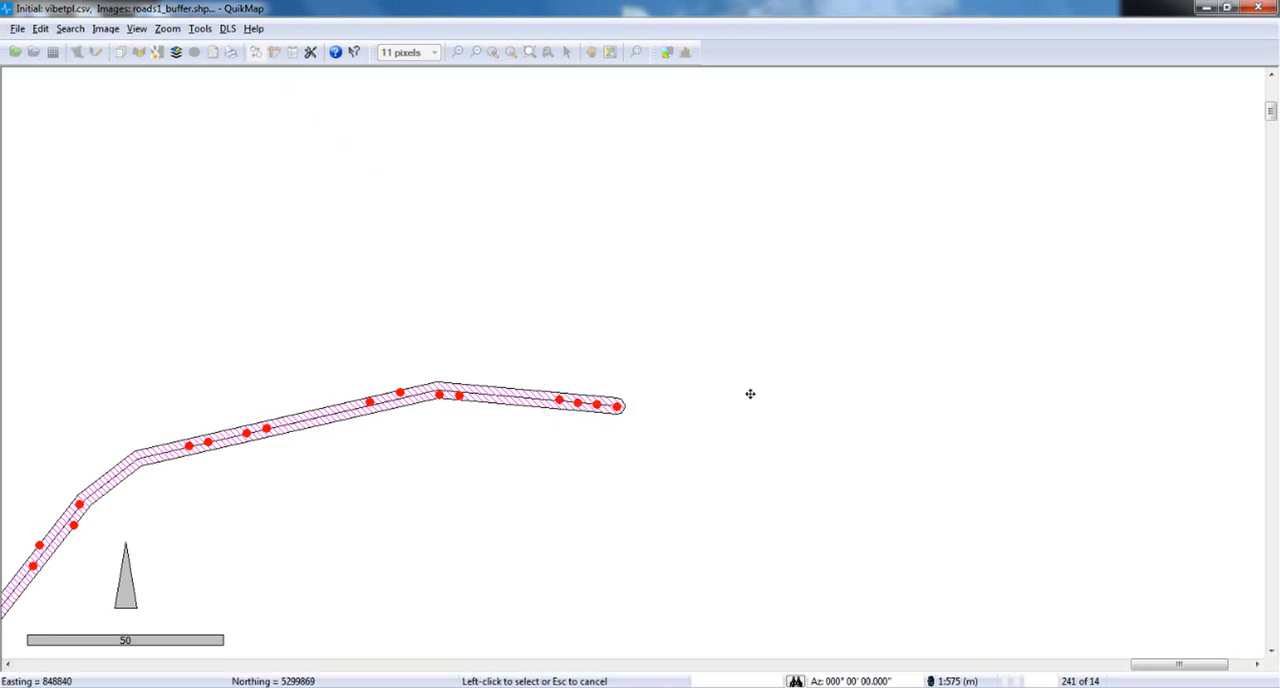
{"action": "key", "text": "Escape"}
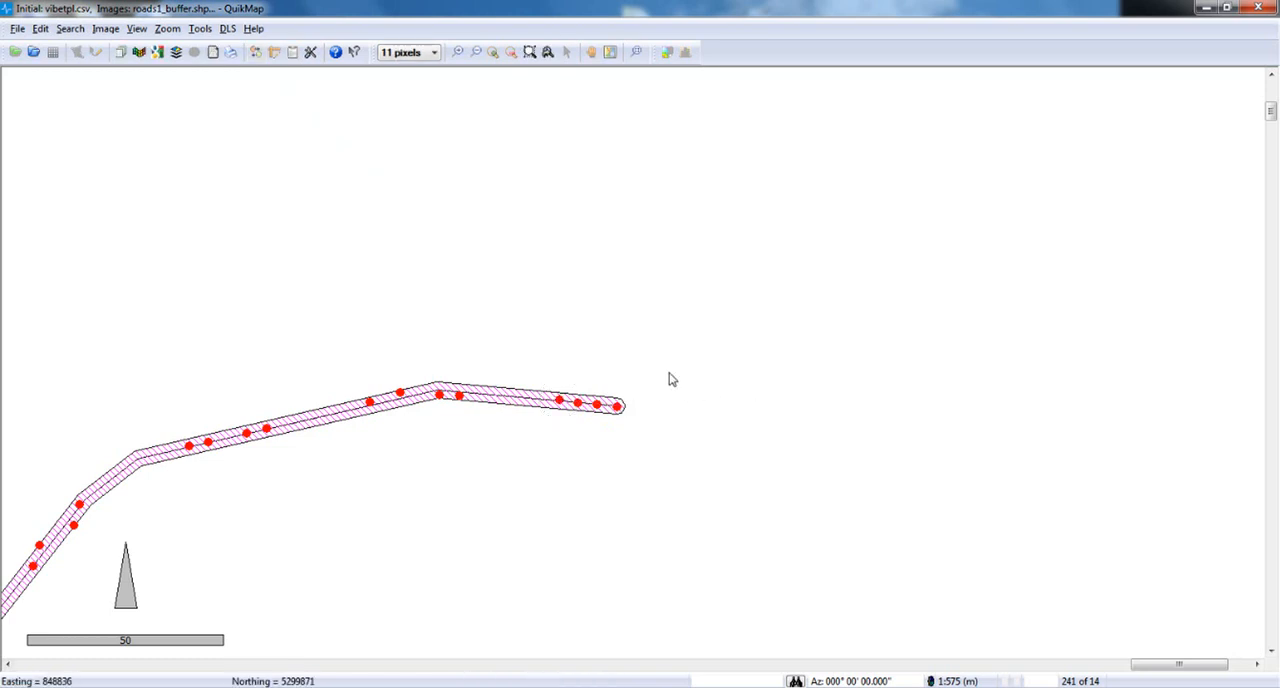
Measure the distance from the moved point to its nearest neighbouring point on the road.
{"action": "left_click", "coordinate": [275, 53]}
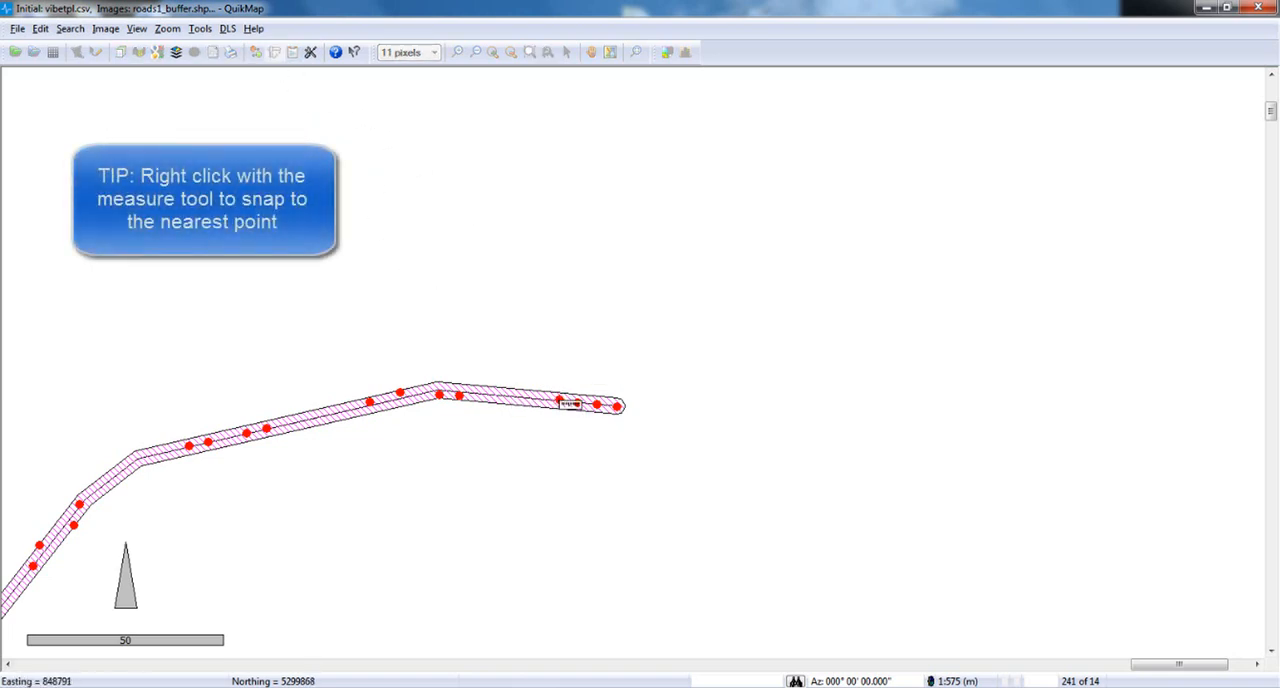
{"action": "right_click", "coordinate": [560, 401]}
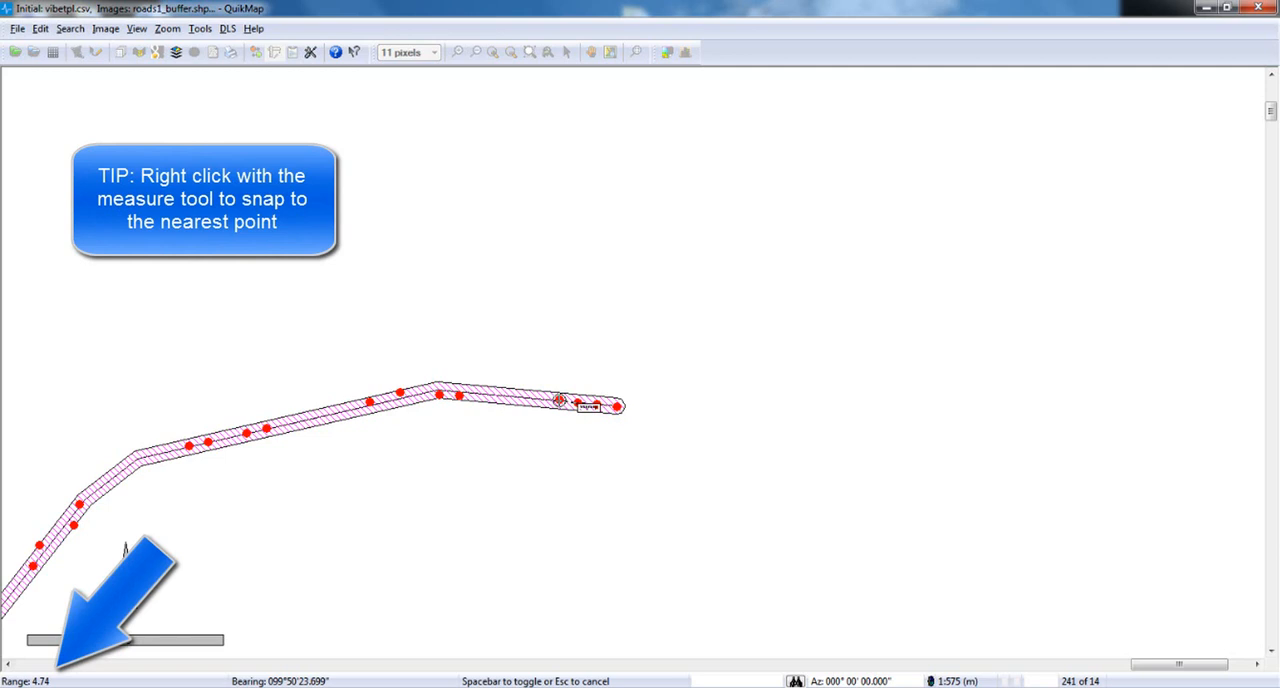
{"action": "key", "text": "Escape"}
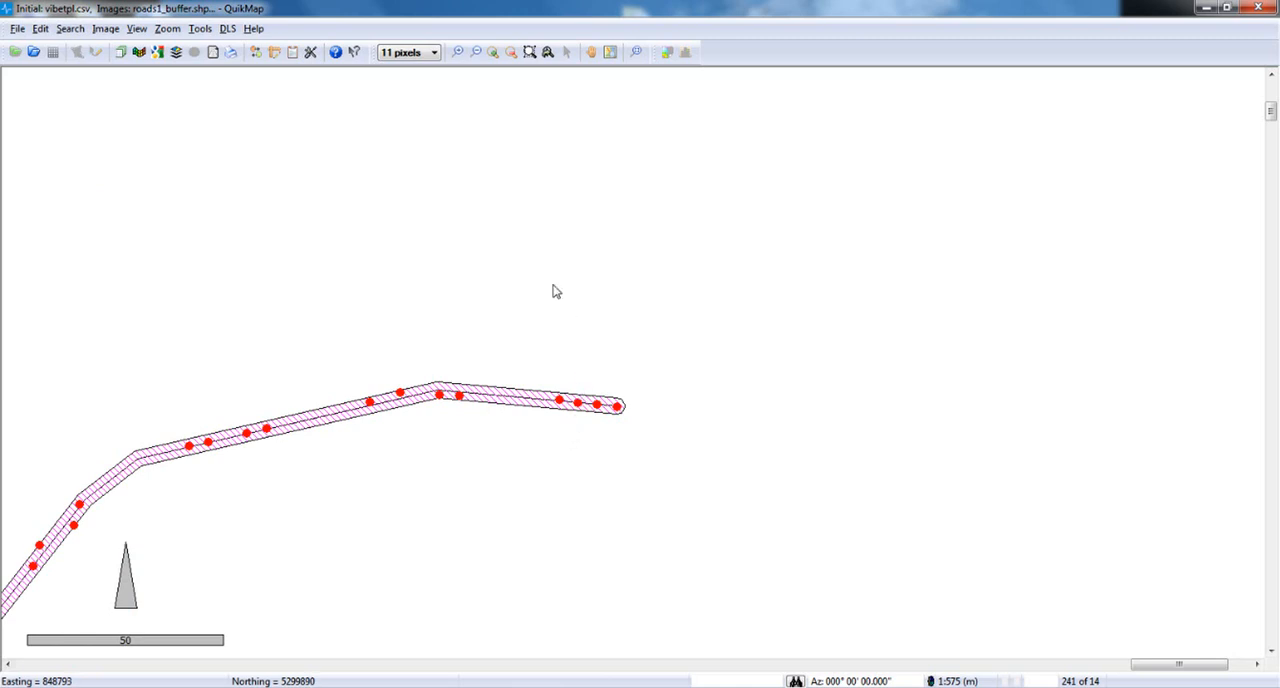
Inspect the remaining green point beside the upper switchback and set the automatic offset radial tolerance to 11.
{"action": "left_click", "coordinate": [637, 52]}
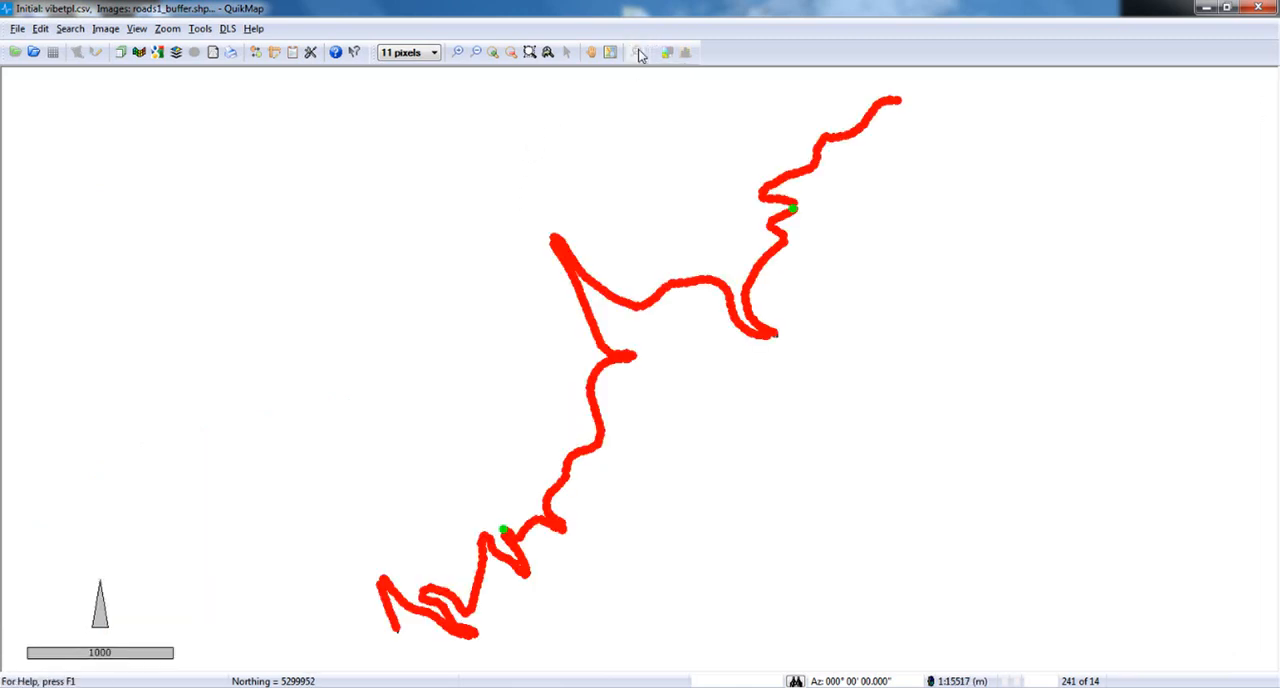
{"action": "left_click", "coordinate": [531, 53]}
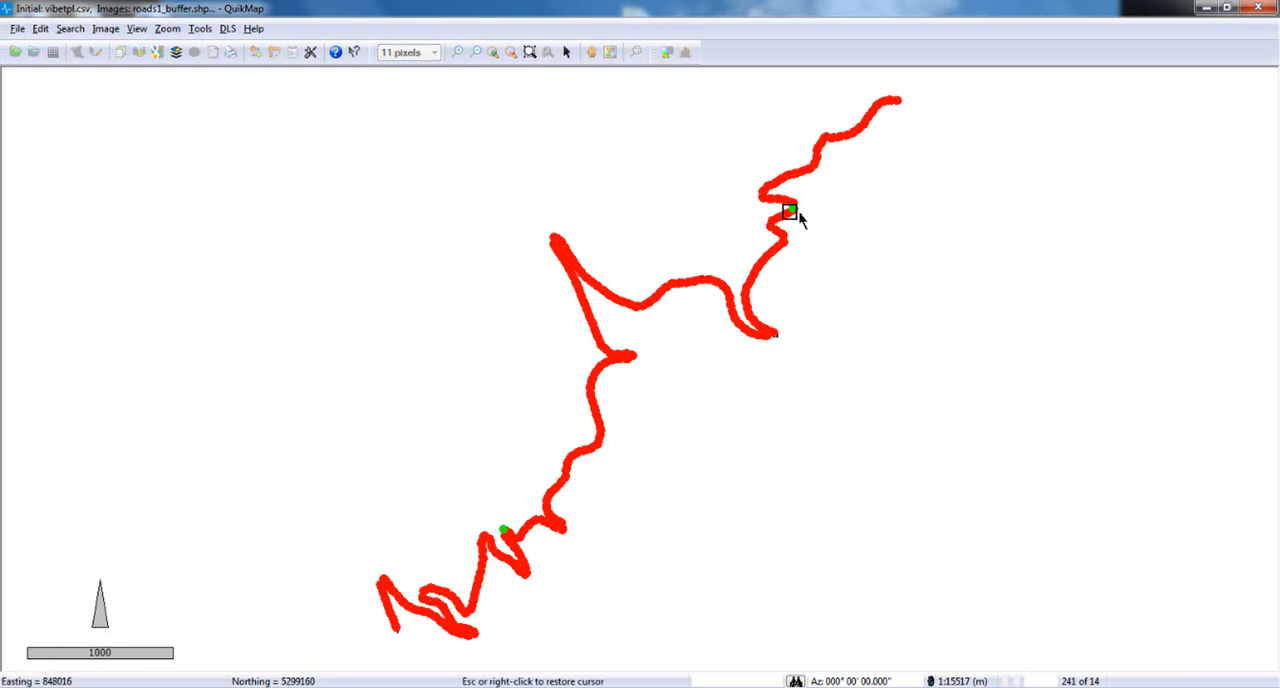
{"action": "left_click", "coordinate": [812, 230]}
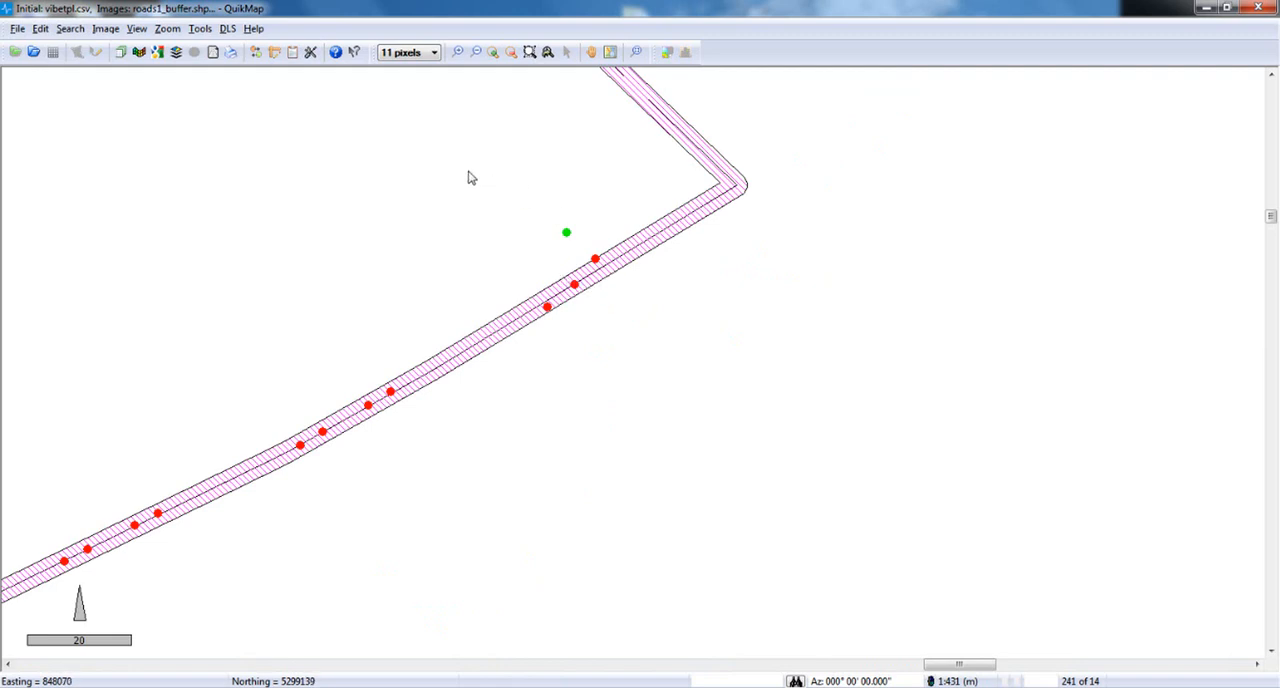
{"action": "left_click", "coordinate": [311, 54]}
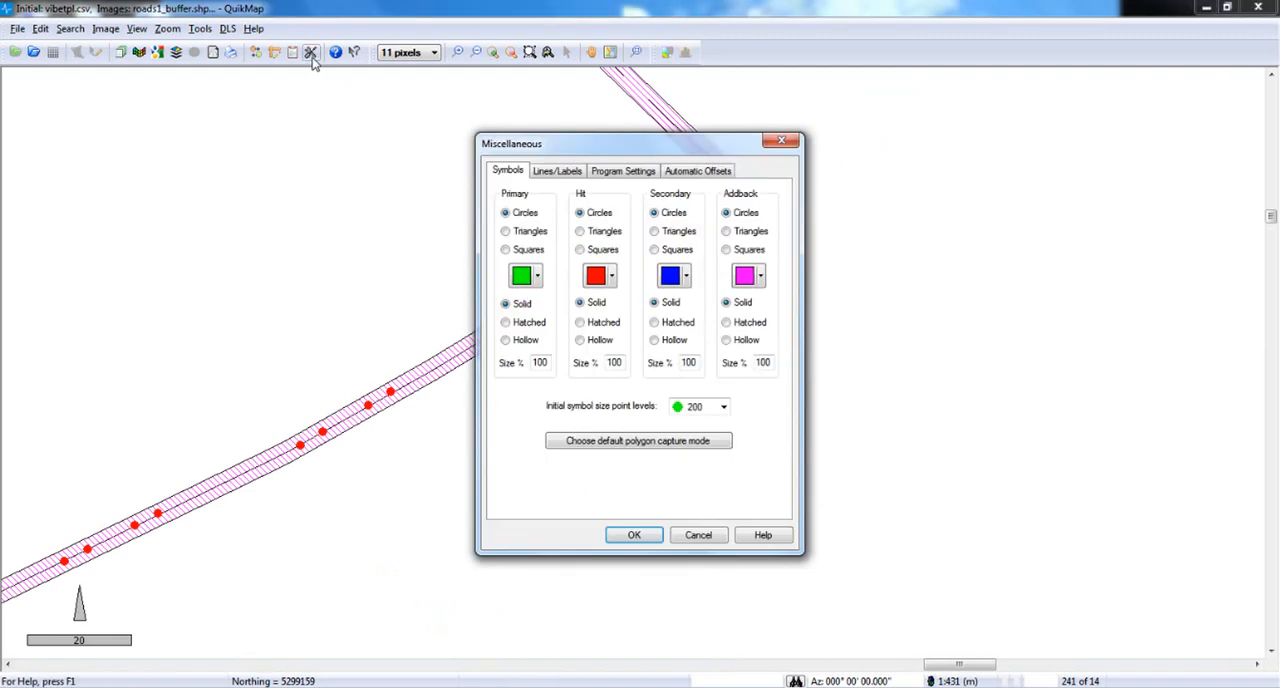
{"action": "left_click", "coordinate": [698, 172]}
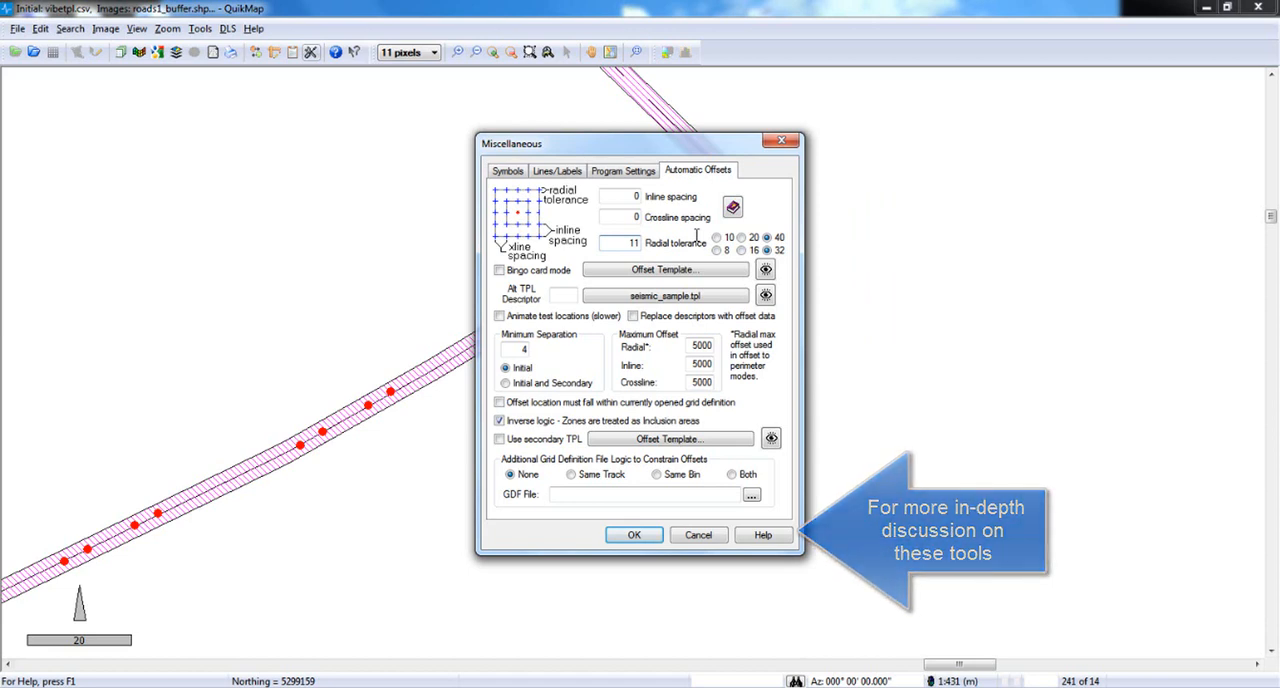
{"action": "left_click", "coordinate": [621, 540]}
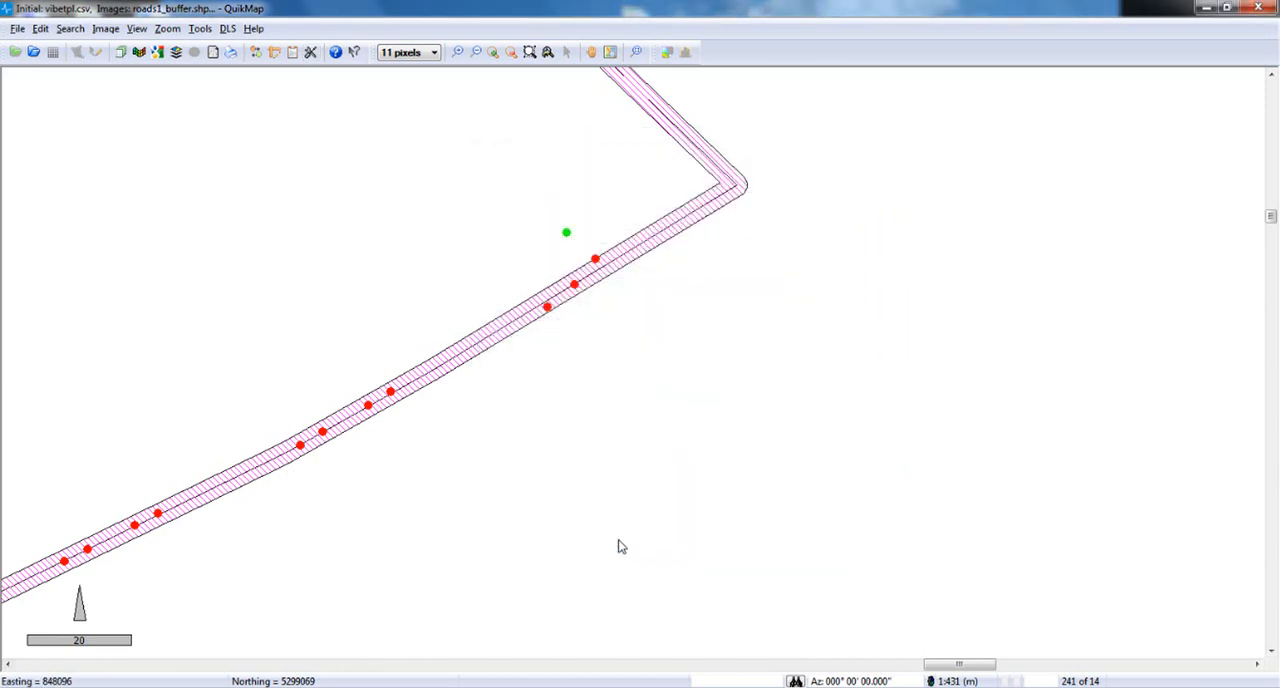
Draw a polygon around the two remaining green points and process it with Auto Offset.
{"action": "left_click", "coordinate": [635, 53]}
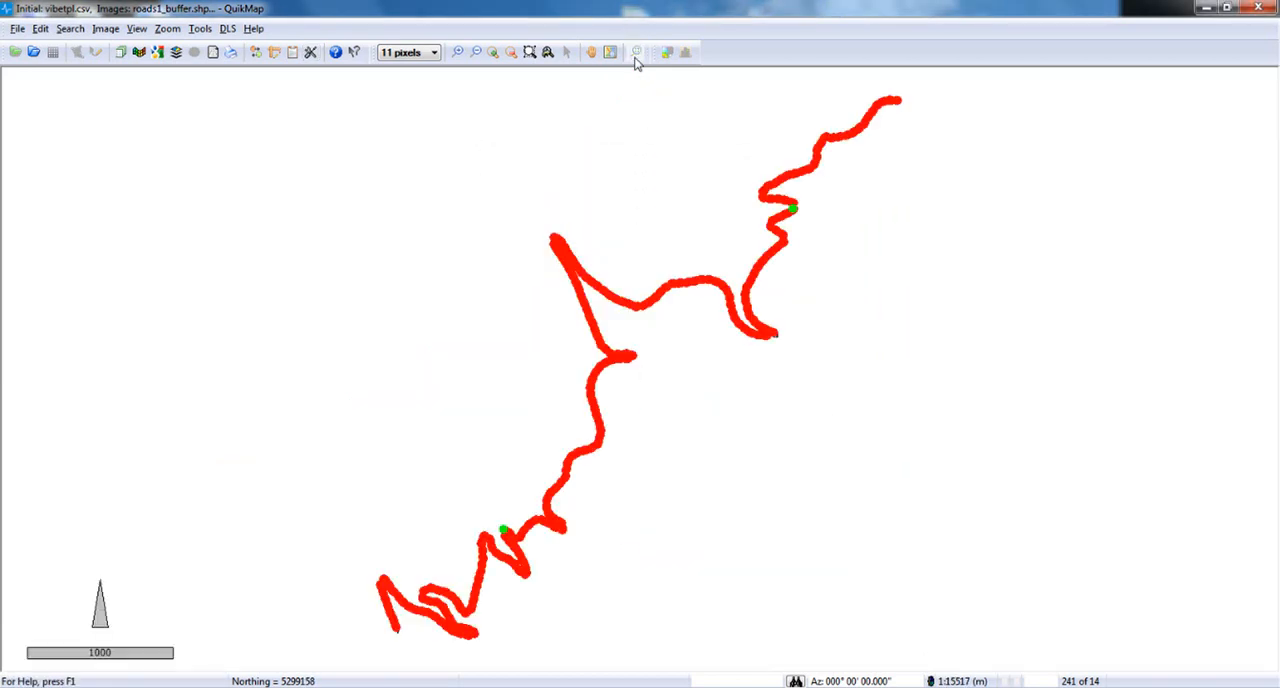
{"action": "left_click", "coordinate": [828, 193]}
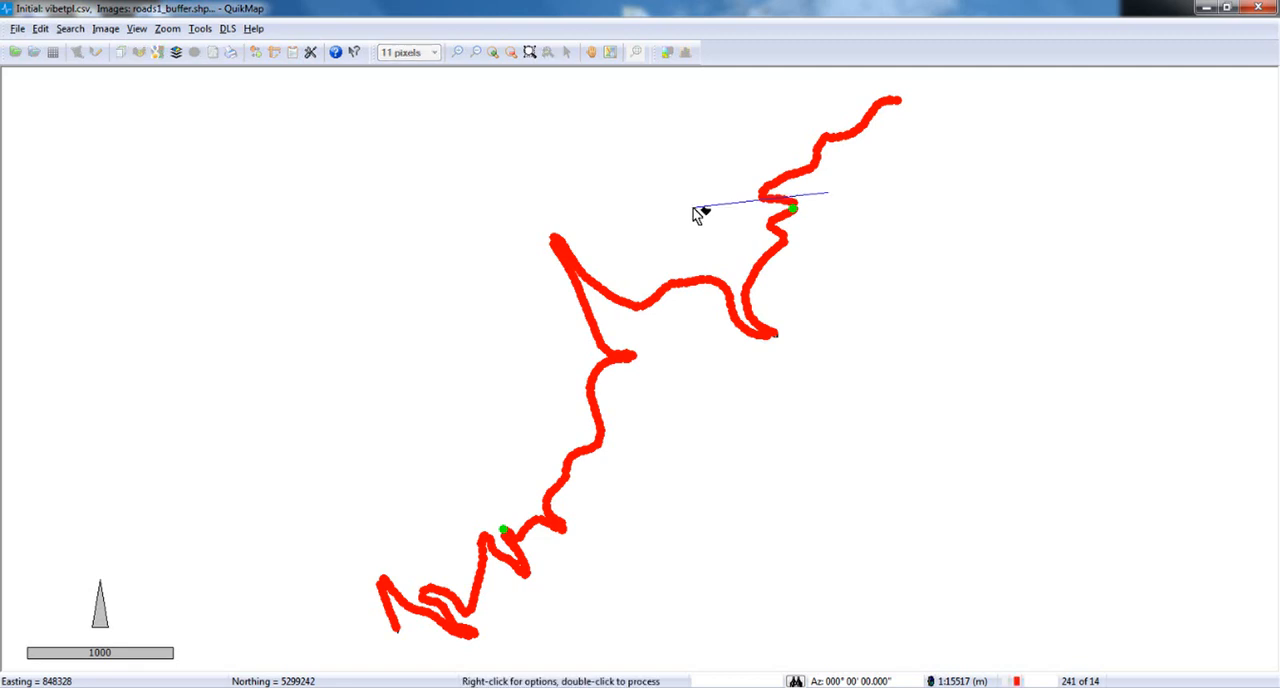
{"action": "left_click", "coordinate": [697, 207]}
{"action": "left_click", "coordinate": [494, 211]}
{"action": "left_click", "coordinate": [457, 393]}
{"action": "left_click", "coordinate": [511, 578]}
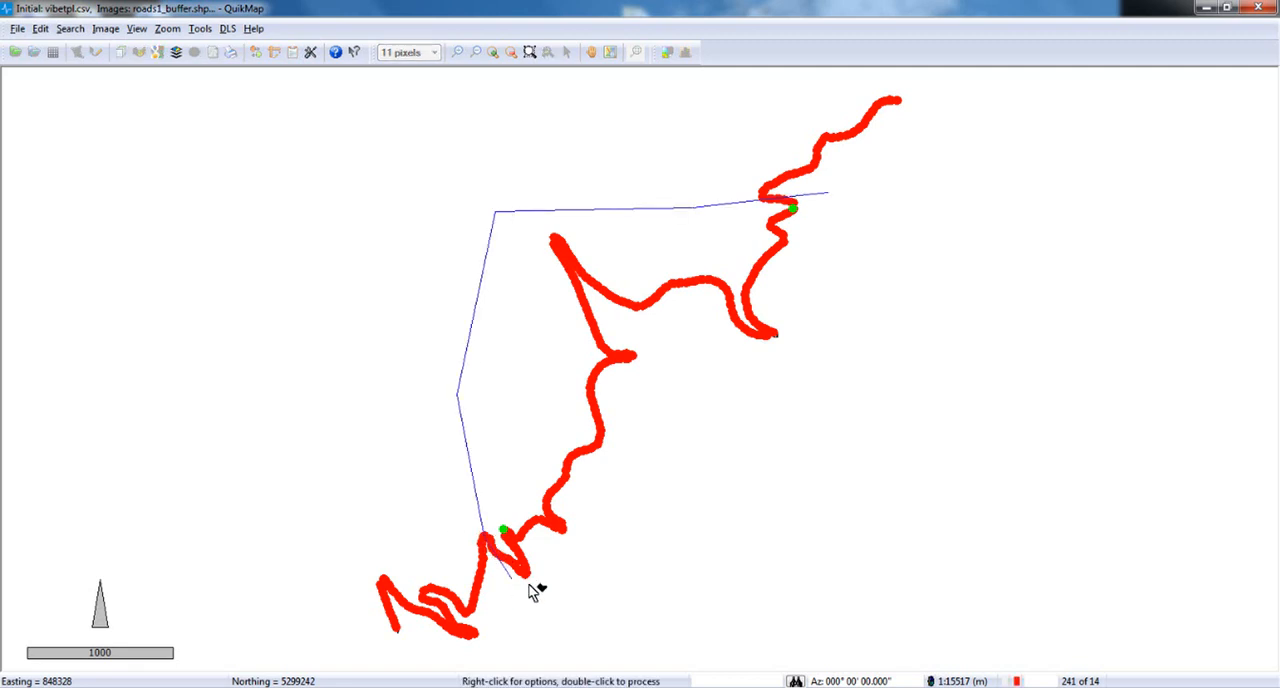
{"action": "left_click", "coordinate": [616, 570]}
{"action": "left_click", "coordinate": [802, 443]}
{"action": "left_click", "coordinate": [886, 233]}
{"action": "right_click", "coordinate": [833, 200]}
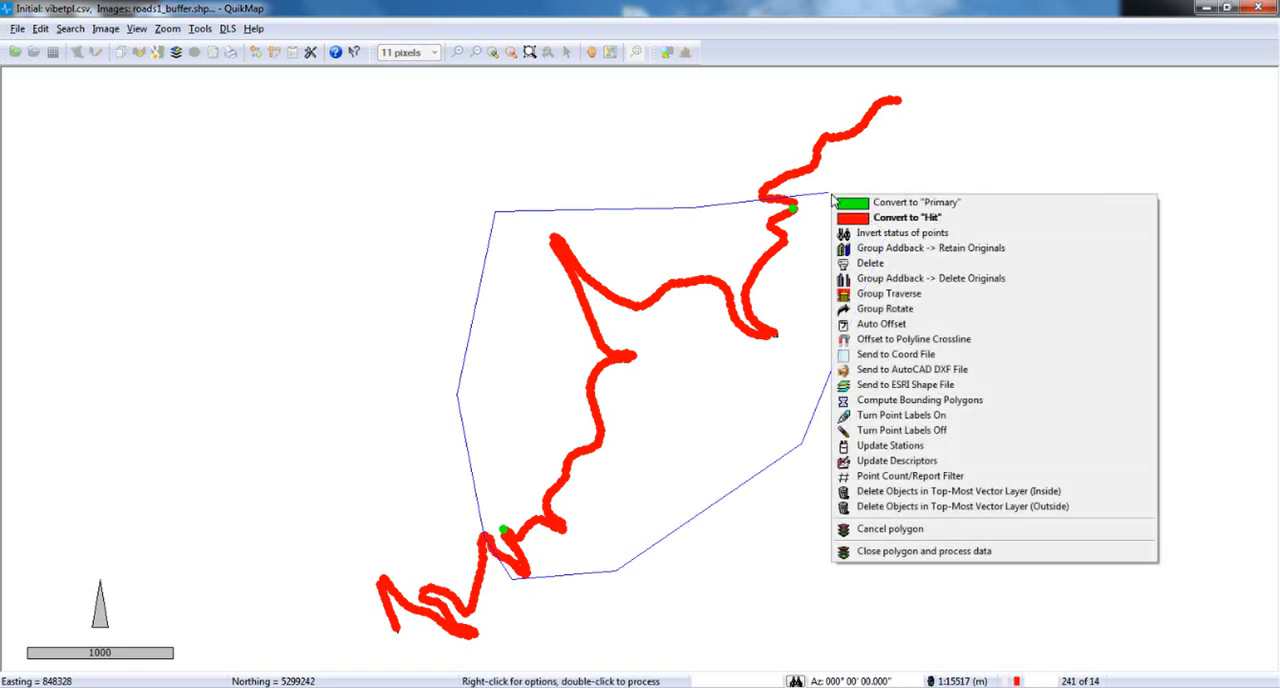
{"action": "left_click", "coordinate": [893, 330]}
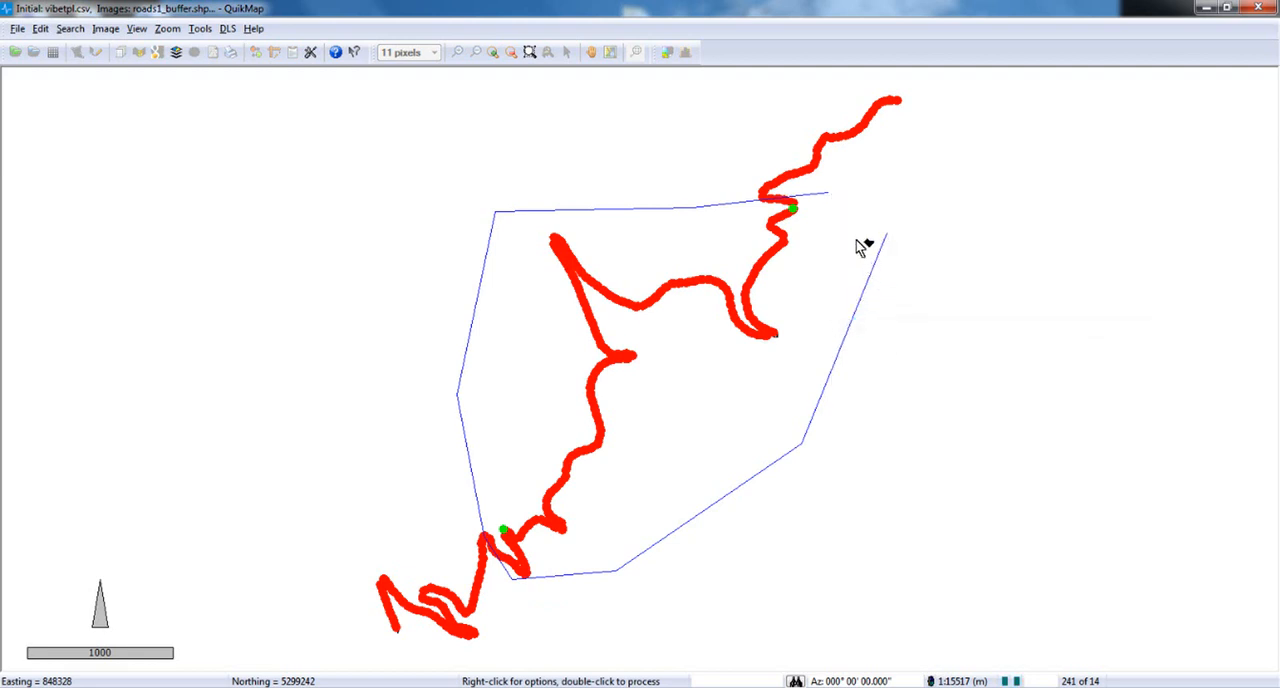
{"action": "double_click", "coordinate": [830, 198]}
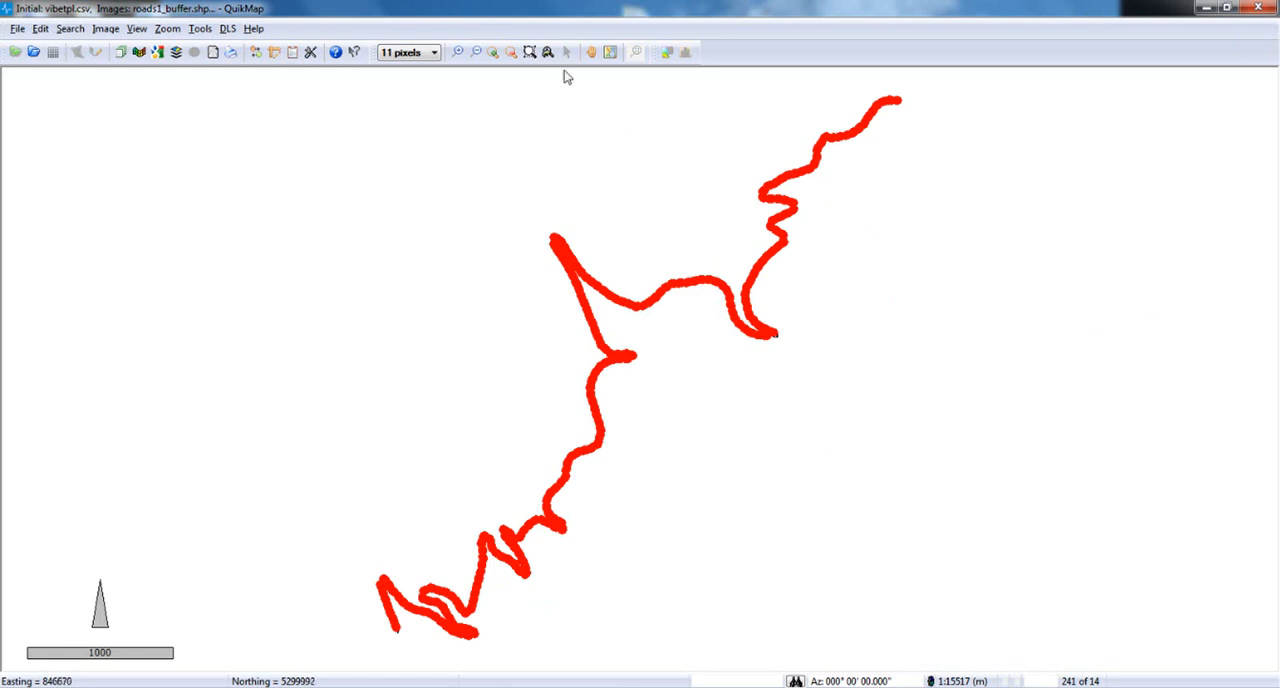
Examine the offset points at the upper switchback and measure the spacing between the two northeasternmost points of the group.
{"action": "left_click", "coordinate": [530, 52]}
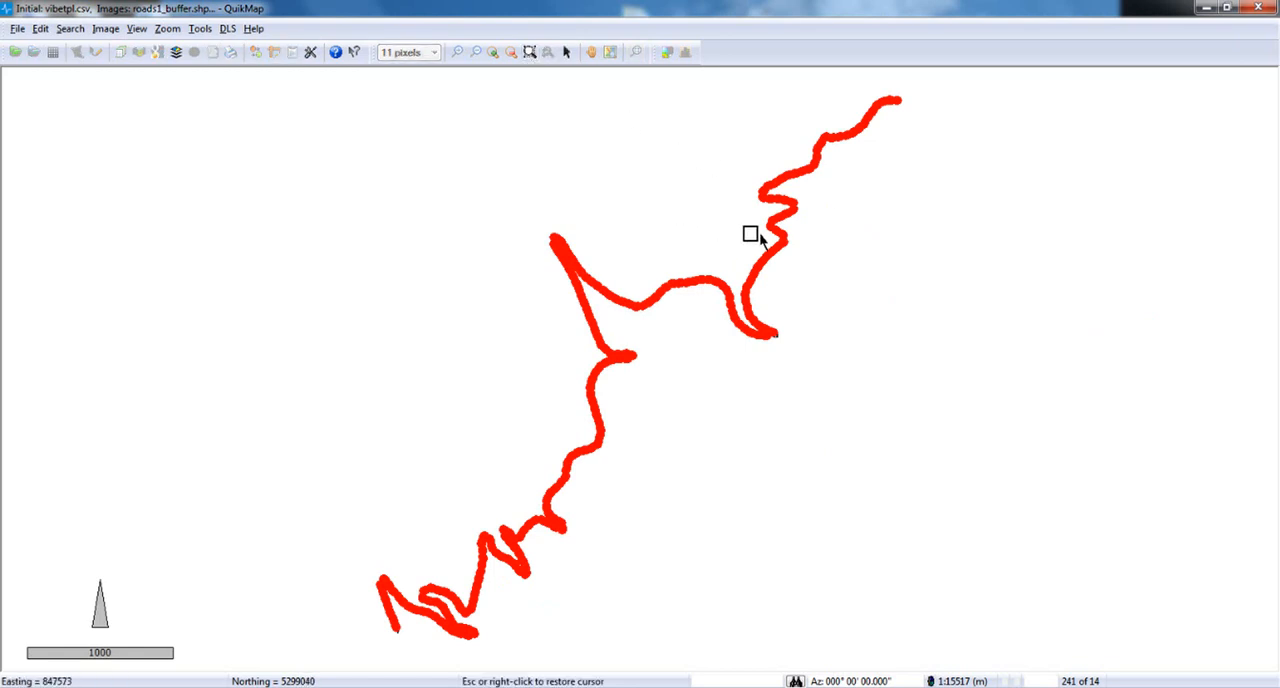
{"action": "left_click_drag", "start_coordinate": [778, 202], "coordinate": [816, 239]}
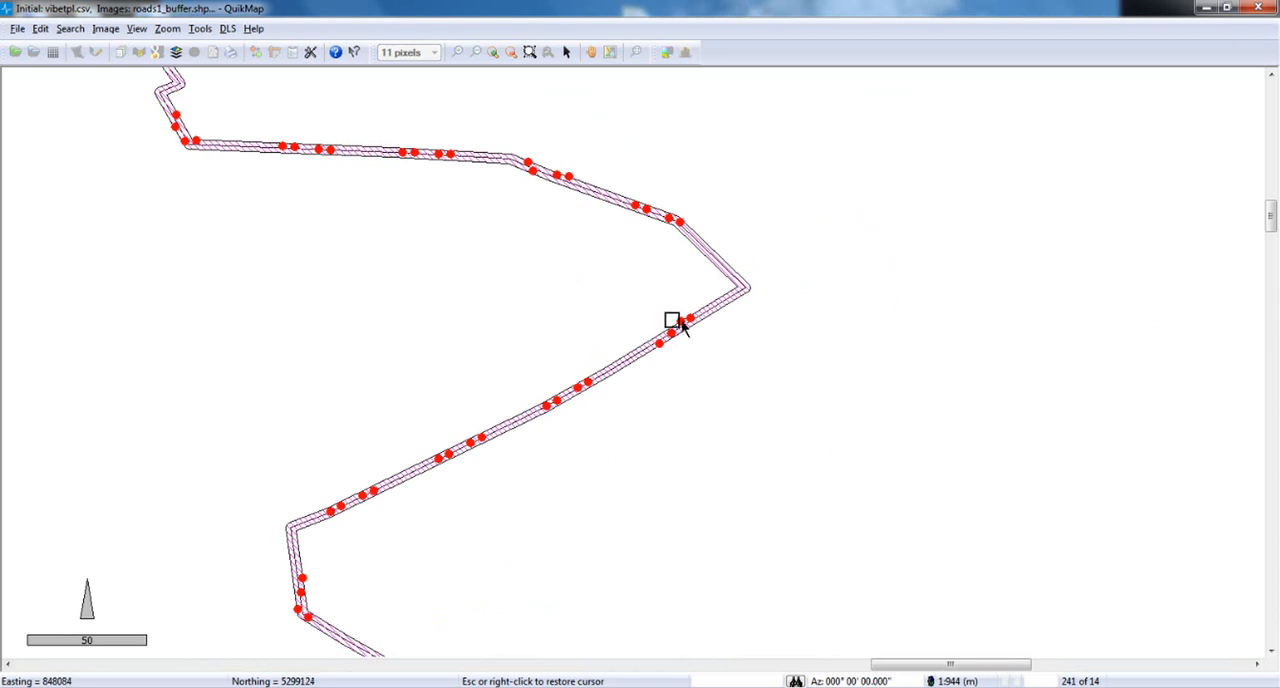
{"action": "left_click_drag", "start_coordinate": [673, 323], "coordinate": [716, 380]}
{"action": "right_click", "coordinate": [724, 378]}
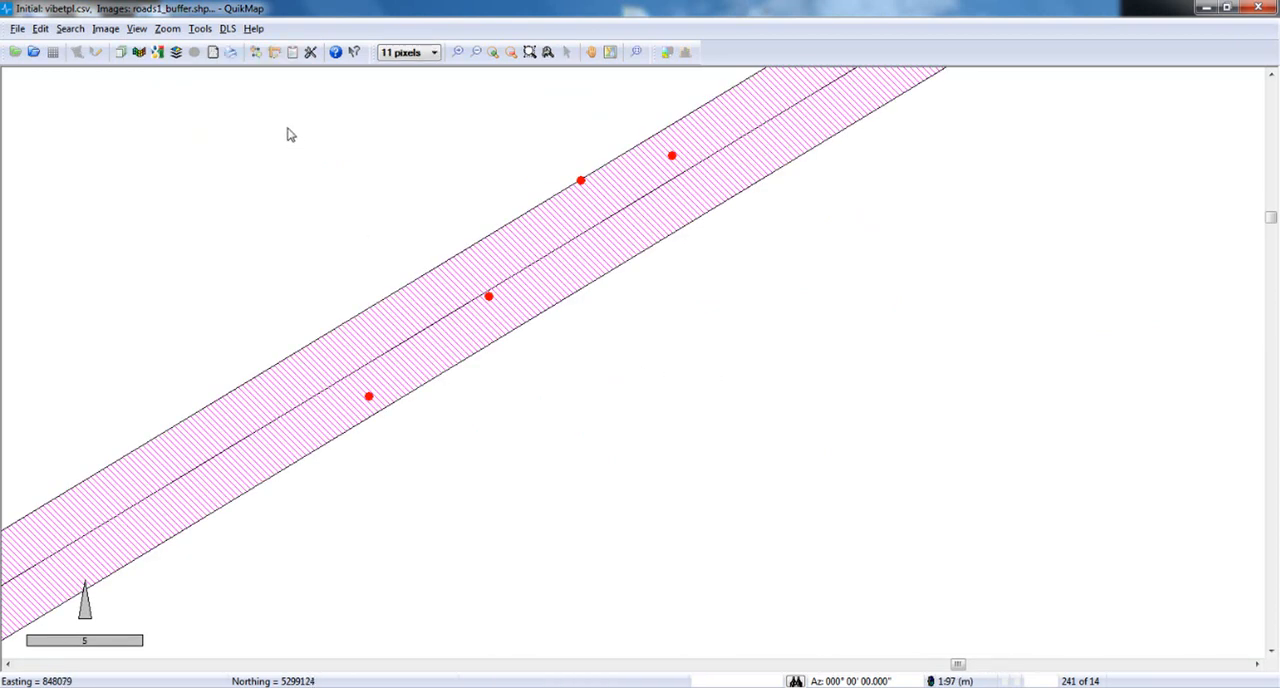
{"action": "left_click", "coordinate": [310, 52]}
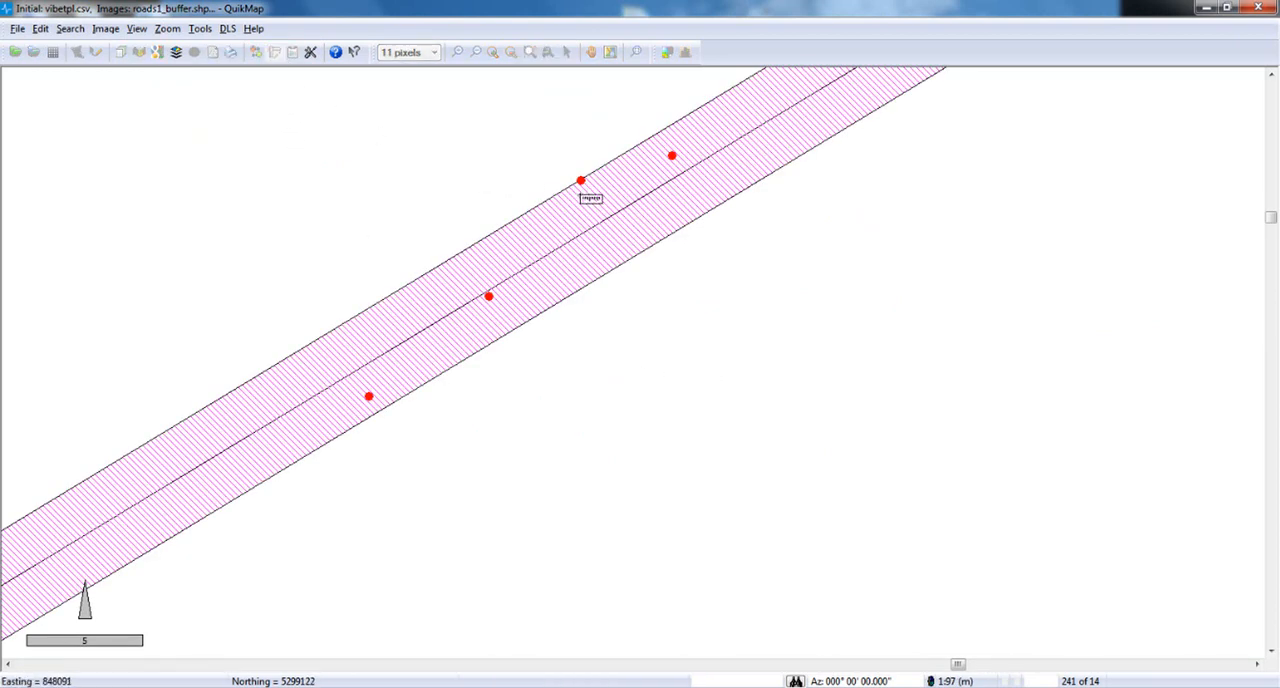
{"action": "right_click", "coordinate": [580, 180]}
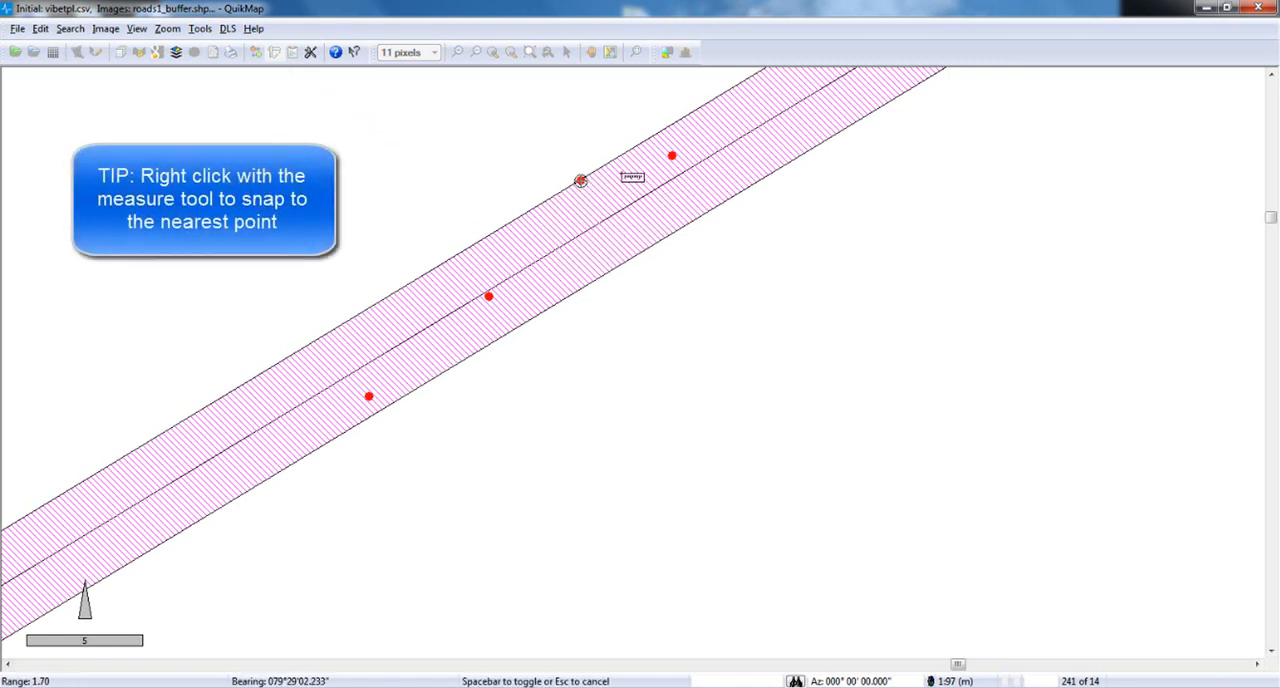
{"action": "mouse_move", "coordinate": [671, 156]}
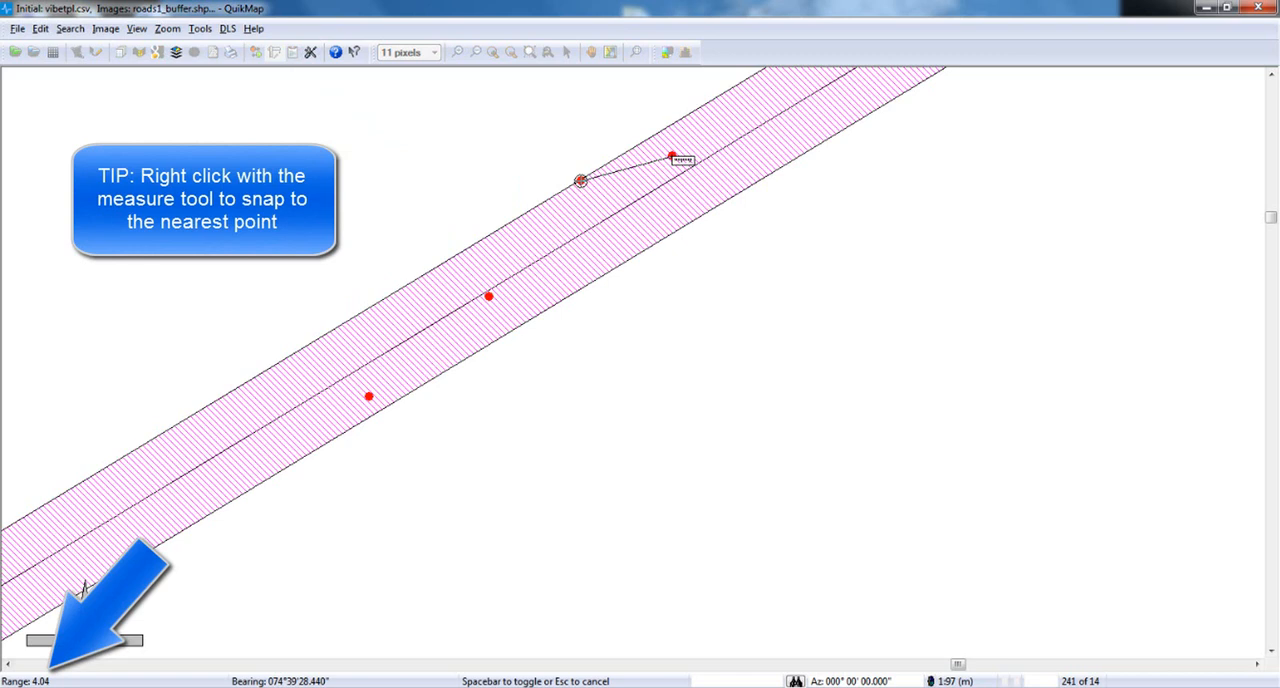
{"action": "key", "text": "Escape"}
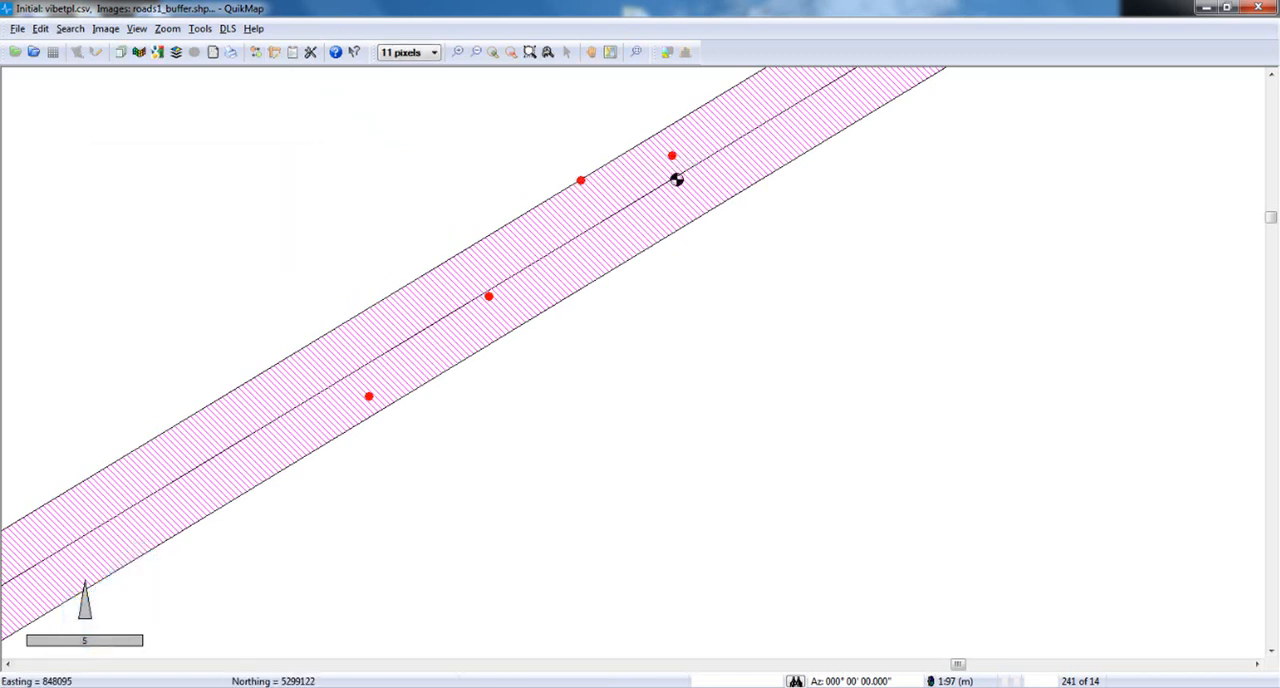
Set the point symbol size to 5 pixels for the whole road and review the point count report.
{"action": "left_click", "coordinate": [637, 53]}
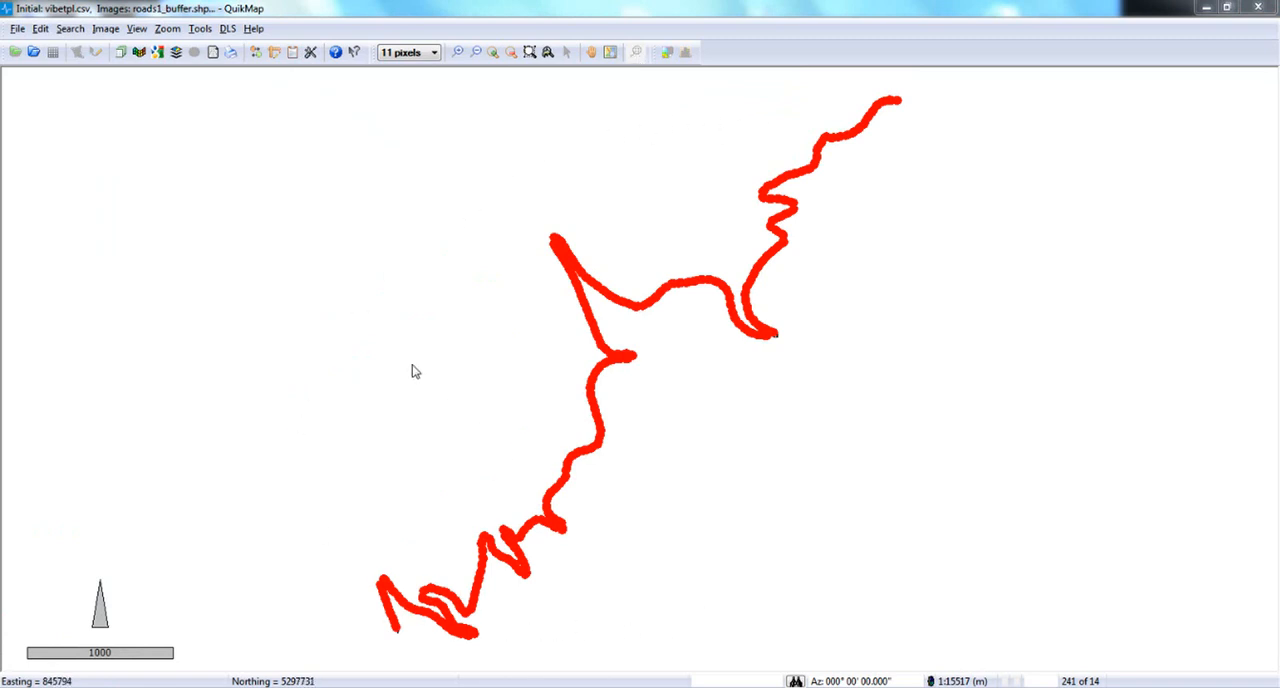
{"action": "left_click", "coordinate": [398, 57]}
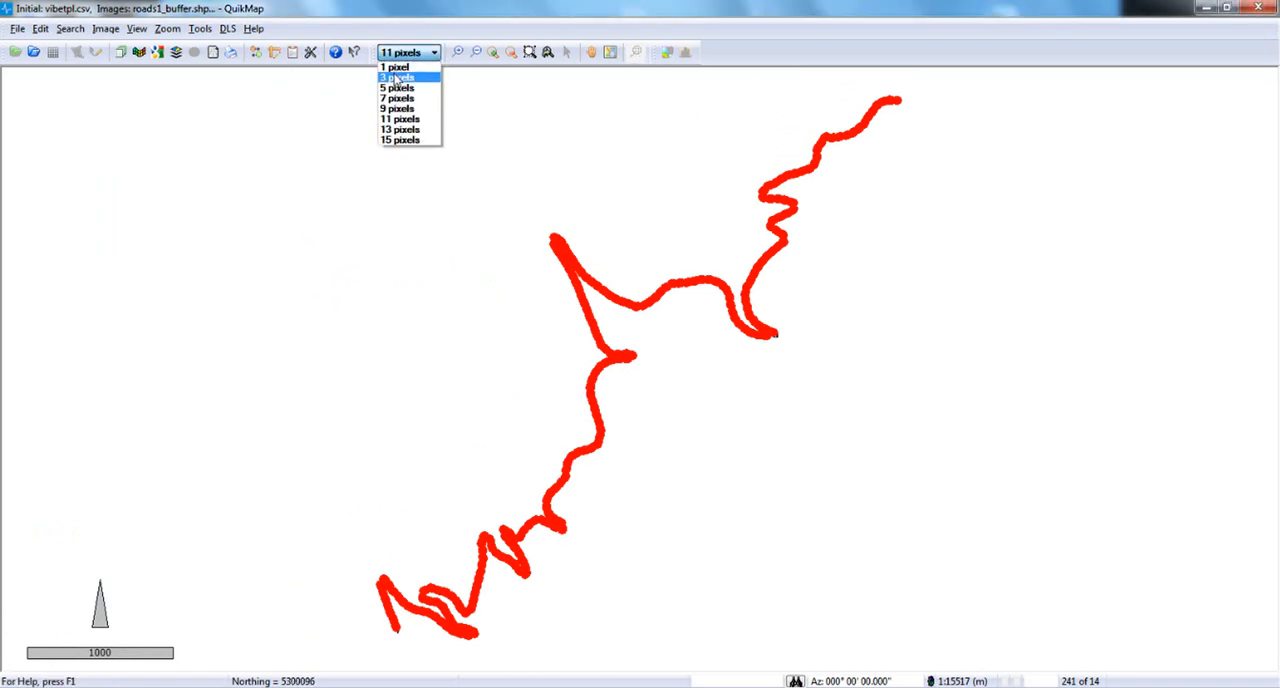
{"action": "left_click", "coordinate": [392, 89]}
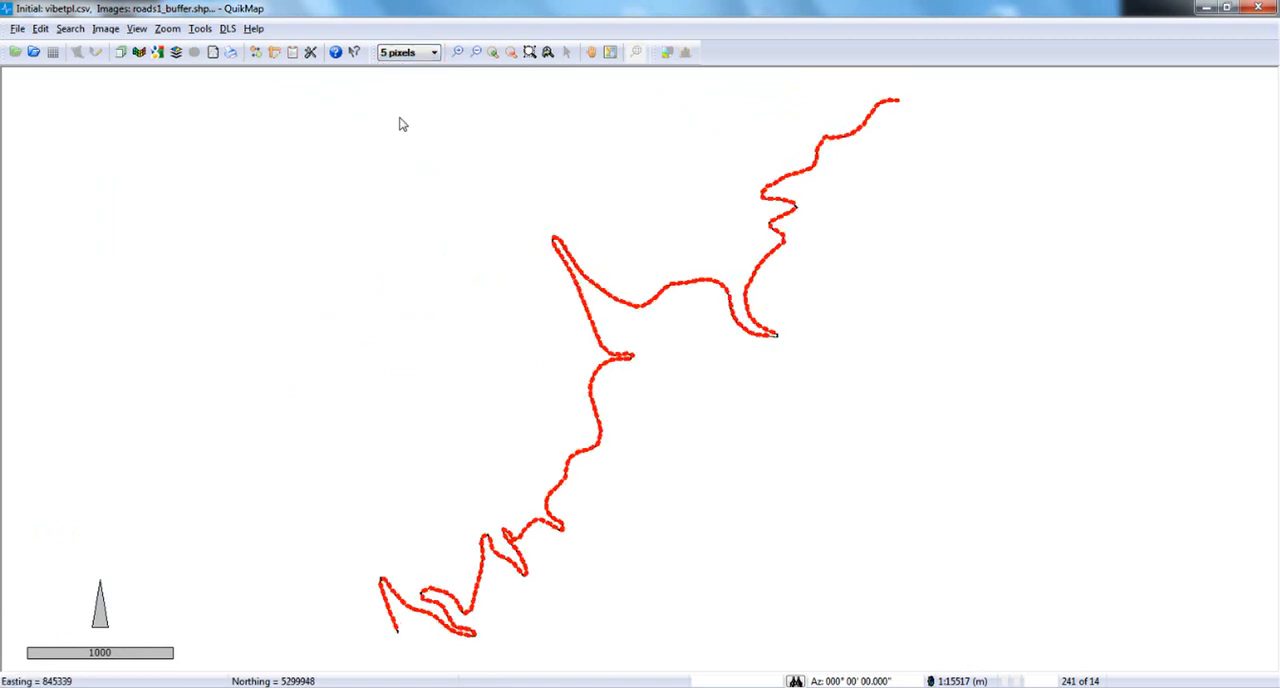
{"action": "left_click", "coordinate": [293, 56]}
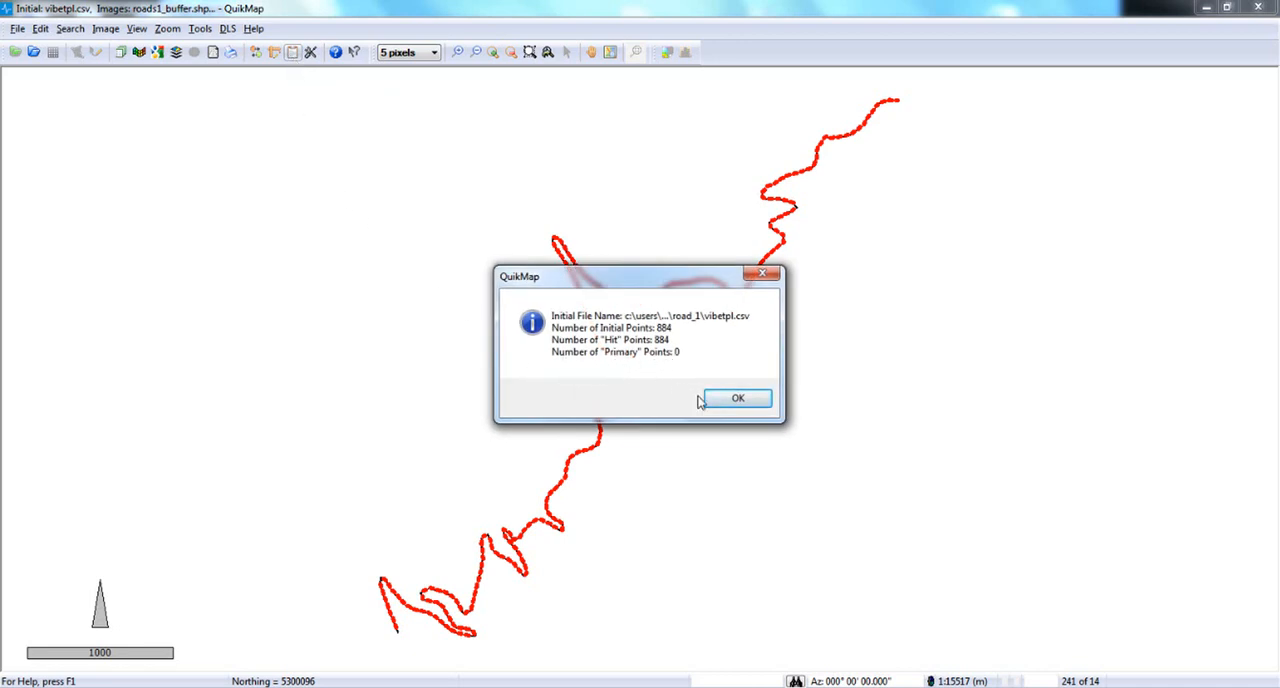
{"action": "left_click", "coordinate": [738, 400]}
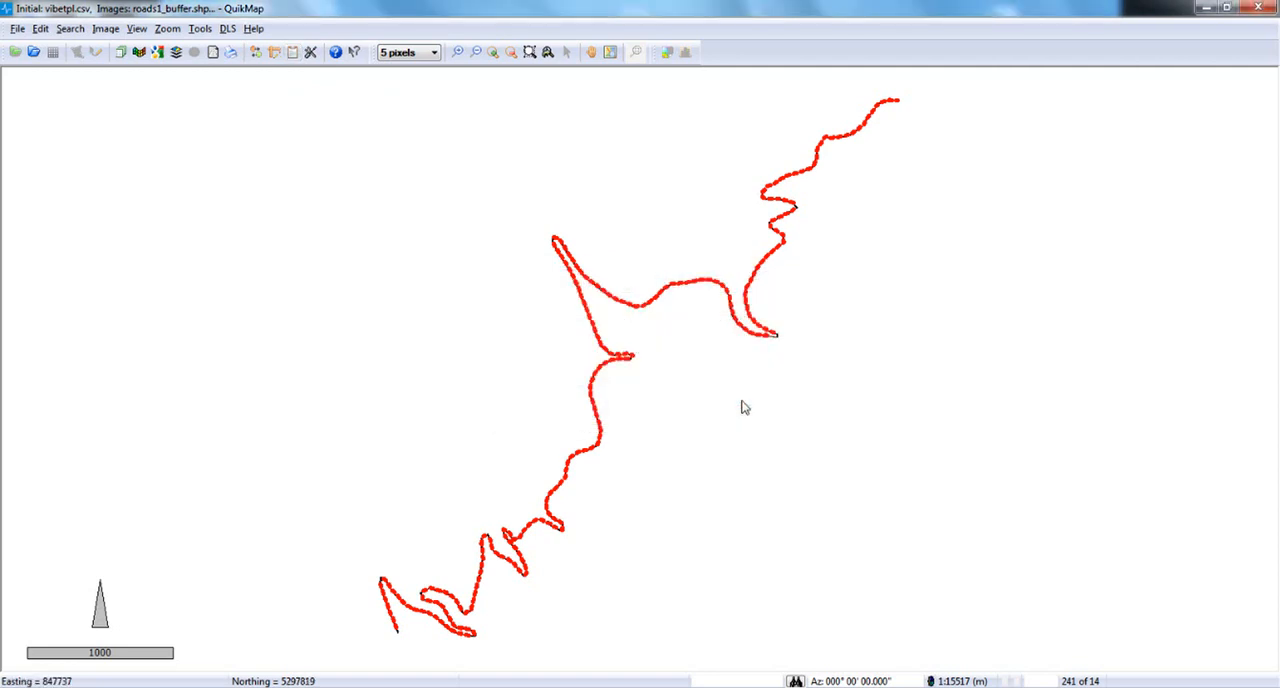
Output the Hit points to a standard coordinate file named Road1_VibeOffsetLocations.csv in the Road_1 folder.
{"action": "left_click", "coordinate": [17, 28]}
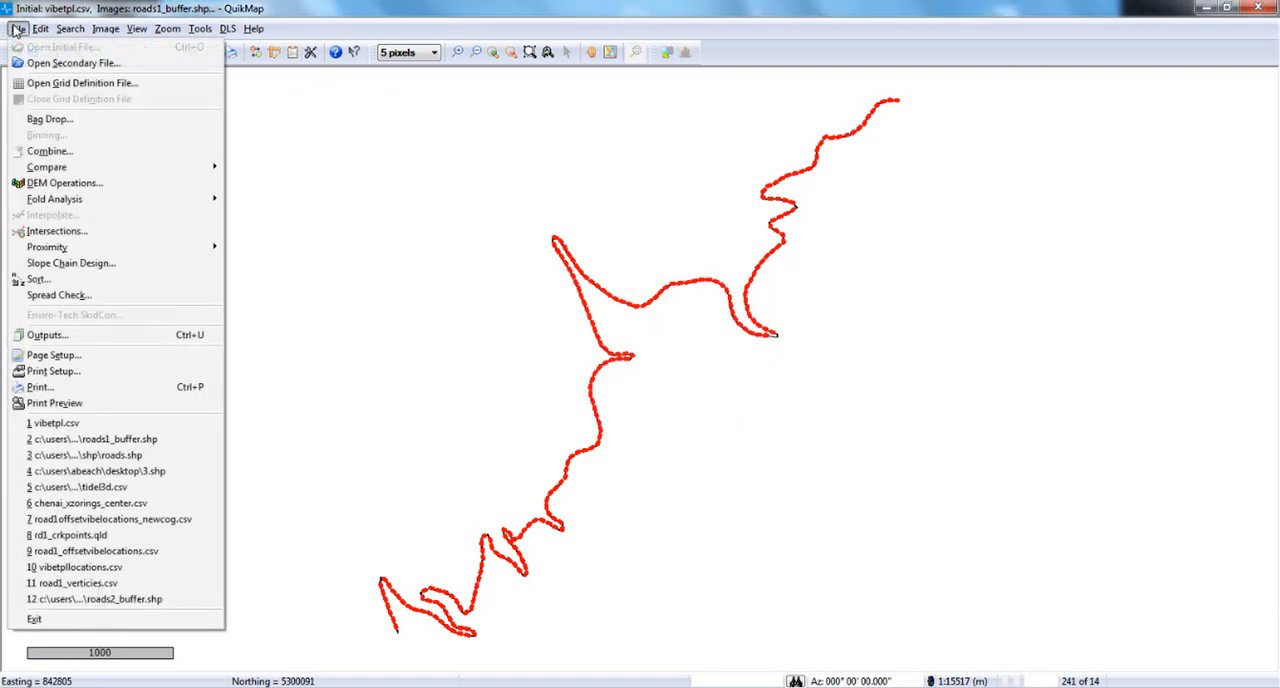
{"action": "left_click", "coordinate": [108, 338]}
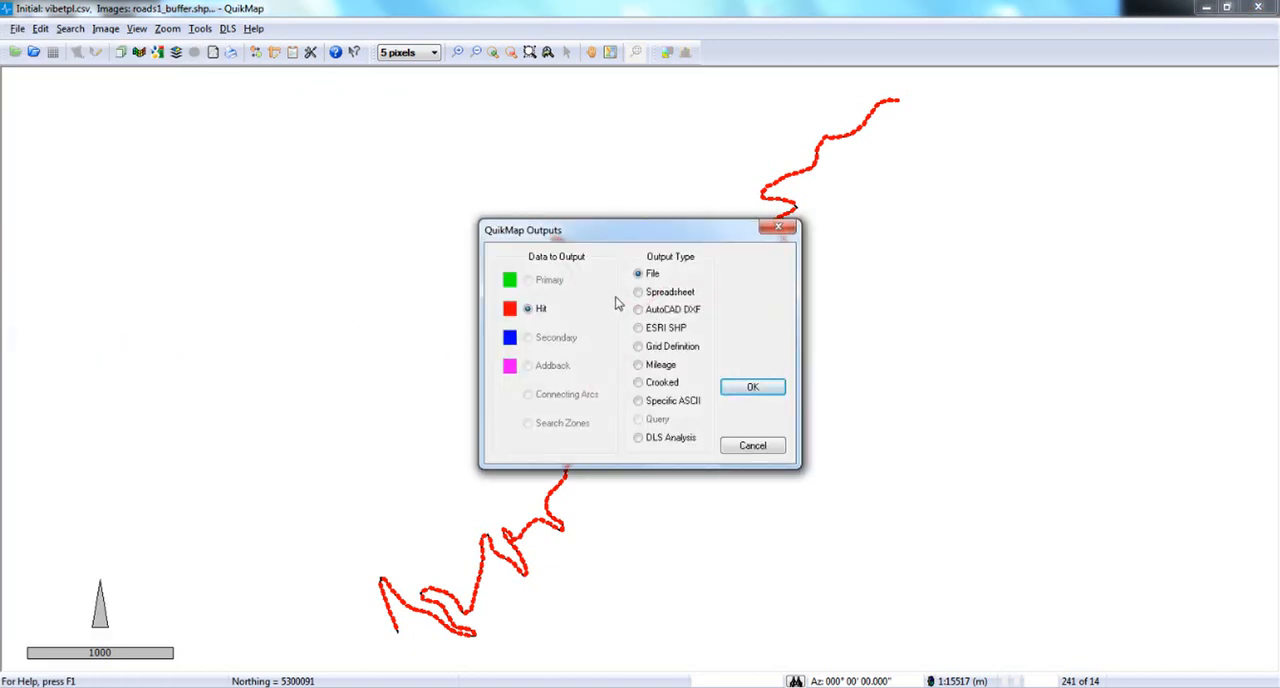
{"action": "left_click", "coordinate": [758, 391]}
{"action": "type", "text": "Road"}
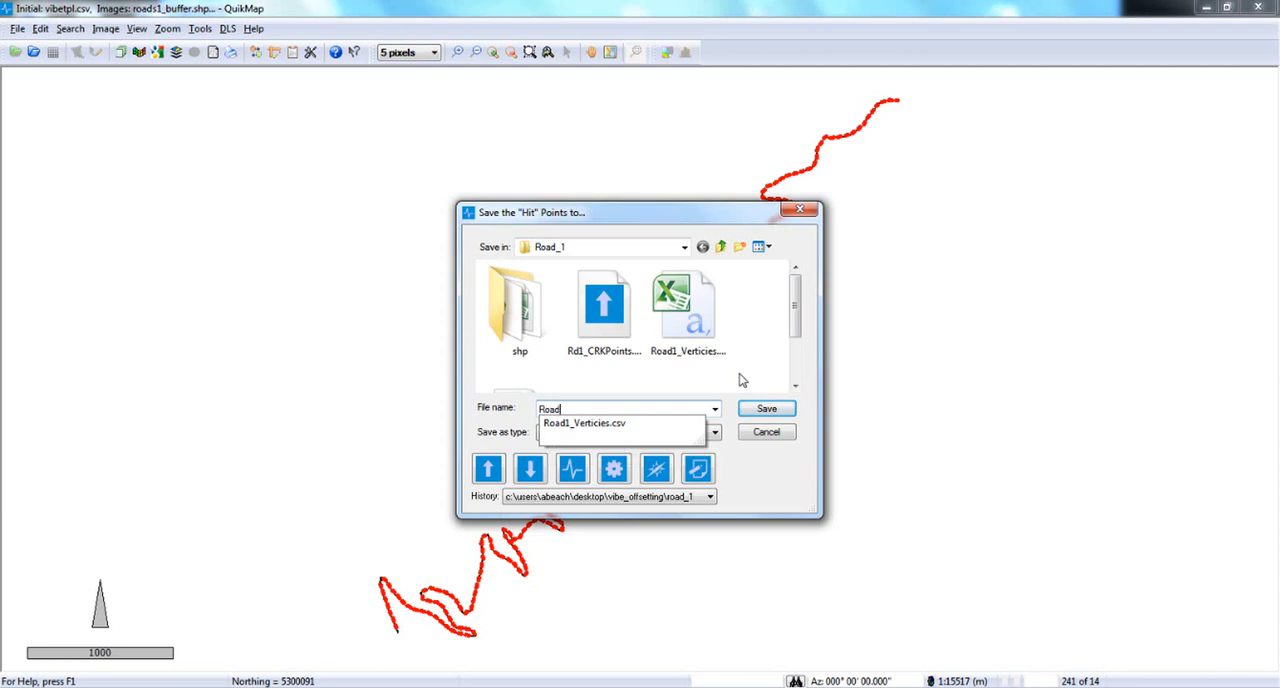
{"action": "type", "text": "1_VibeOff"}
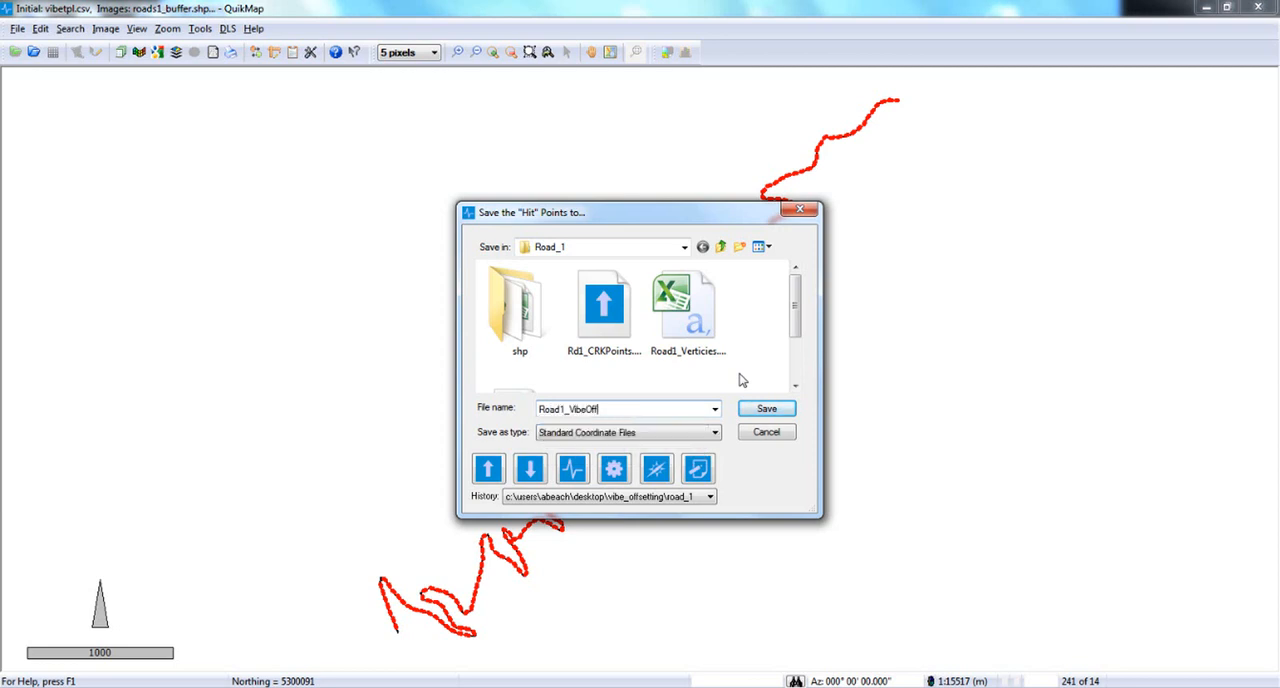
{"action": "type", "text": "setLocations.csv"}
{"action": "key", "text": "Return"}
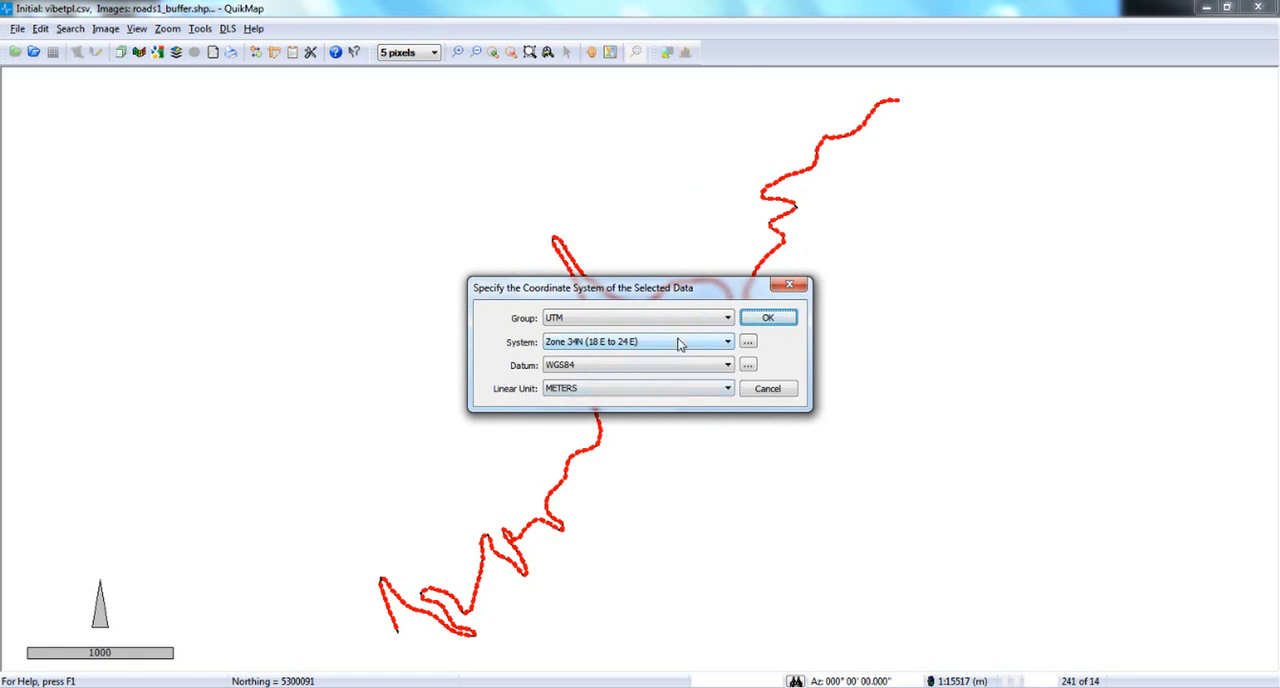
Accept UTM Zone 34N, WGS84, meters, preview the Access CSV w/code format and export the Hit points.
{"action": "left_click", "coordinate": [776, 318]}
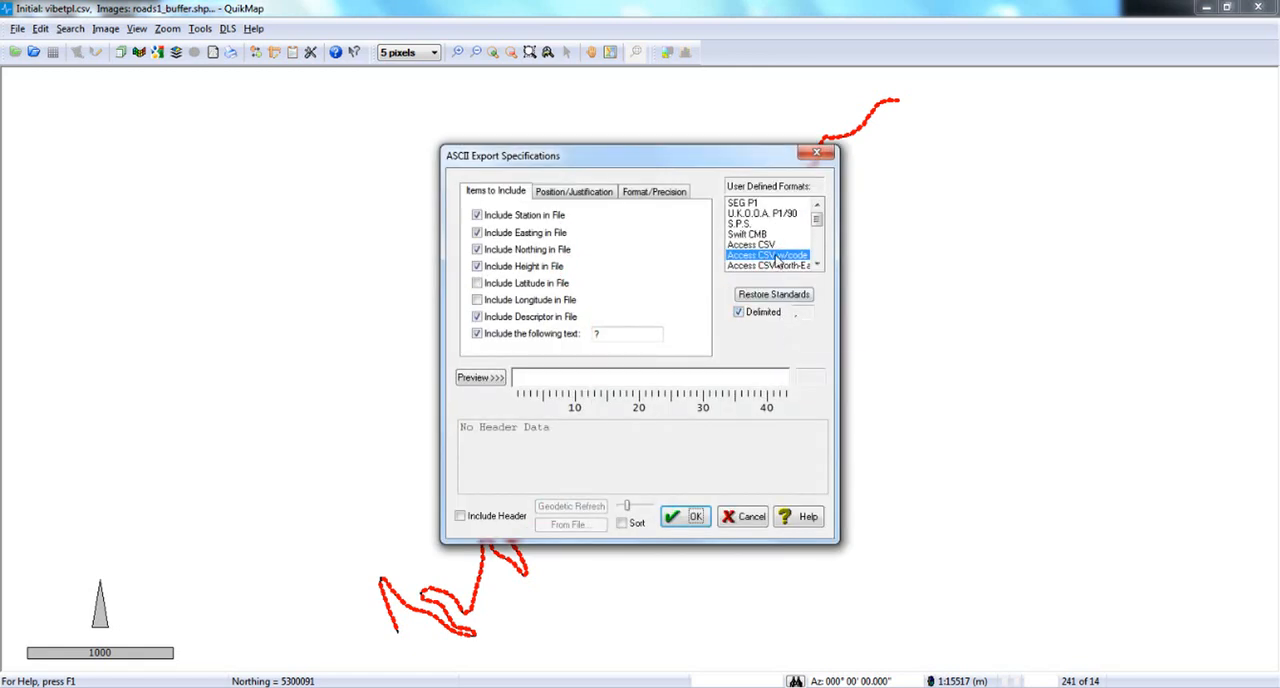
{"action": "left_click", "coordinate": [492, 384]}
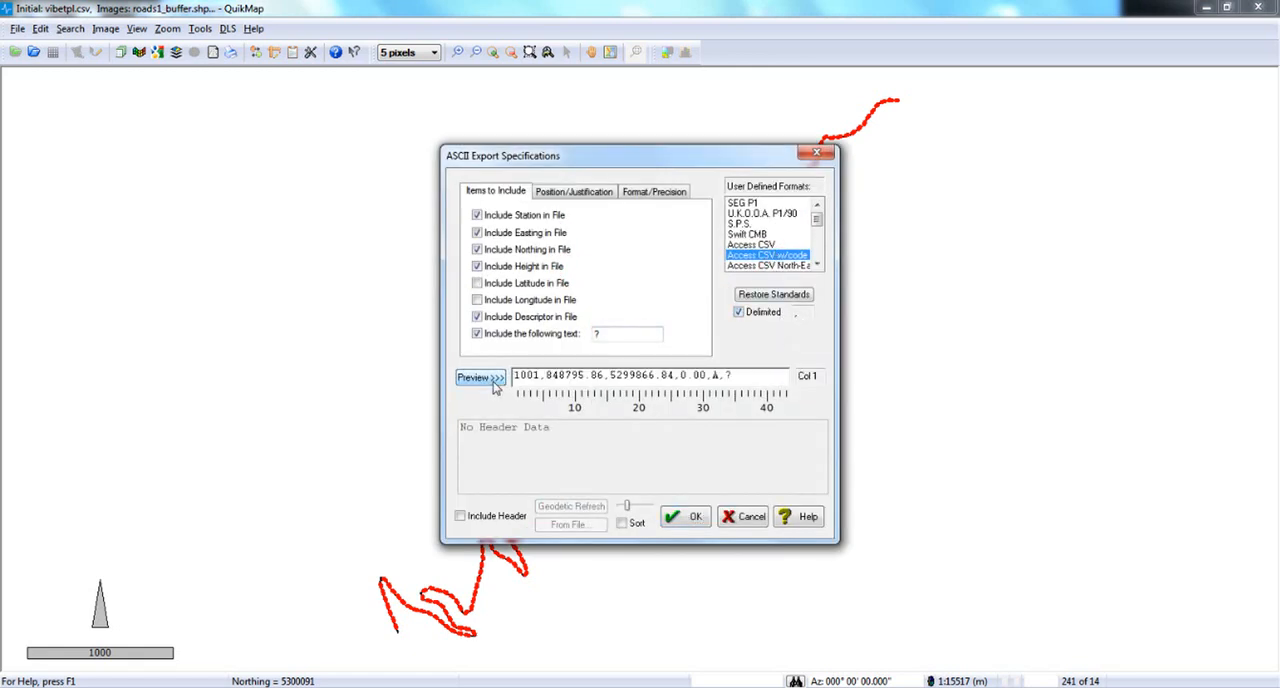
{"action": "left_click", "coordinate": [688, 522]}
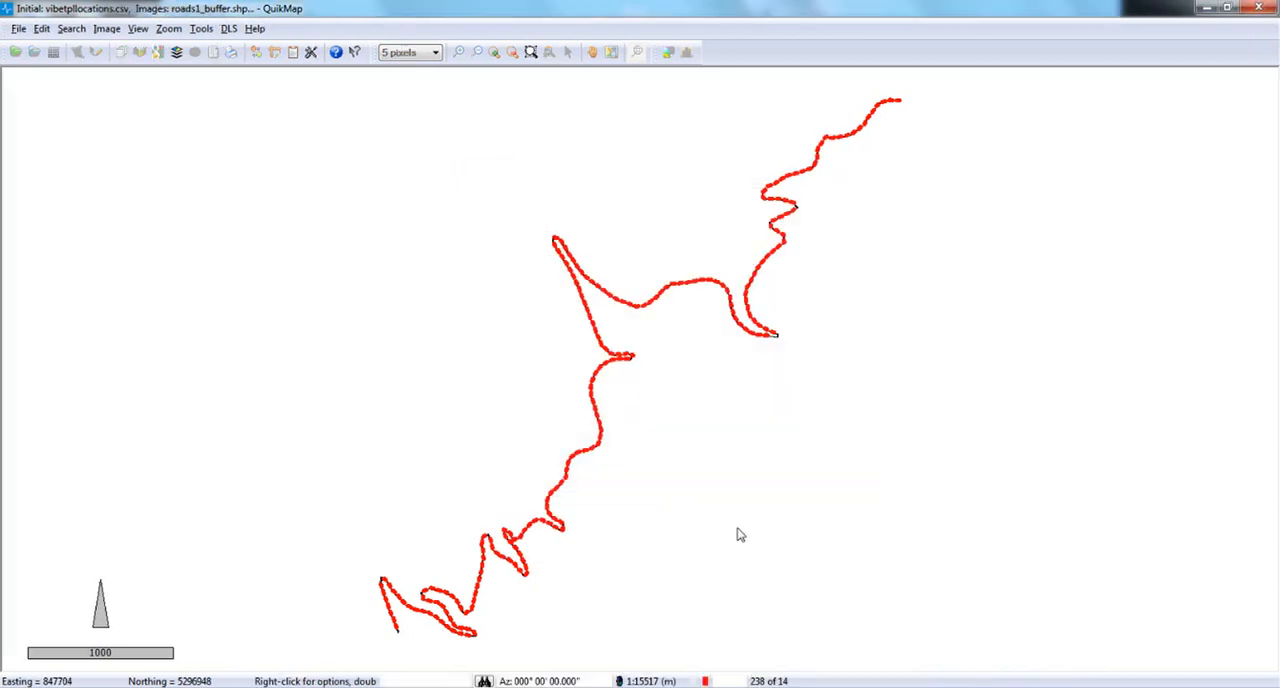
Draw a polygon around the entire road and convert all enclosed Hit points to Primary.
{"action": "left_click", "coordinate": [737, 528]}
{"action": "left_click", "coordinate": [870, 373]}
{"action": "left_click", "coordinate": [982, 150]}
{"action": "left_click", "coordinate": [962, 90]}
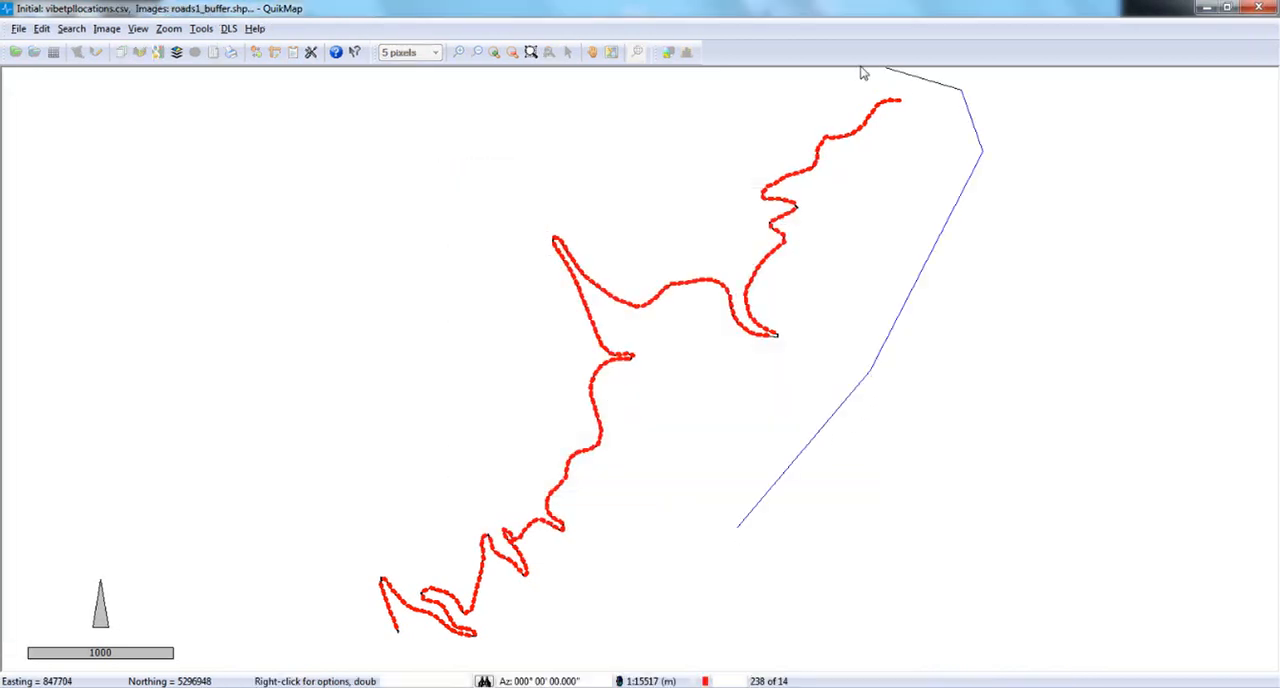
{"action": "left_click", "coordinate": [856, 72]}
{"action": "left_click", "coordinate": [714, 98]}
{"action": "left_click", "coordinate": [486, 178]}
{"action": "left_click", "coordinate": [376, 276]}
{"action": "left_click", "coordinate": [270, 503]}
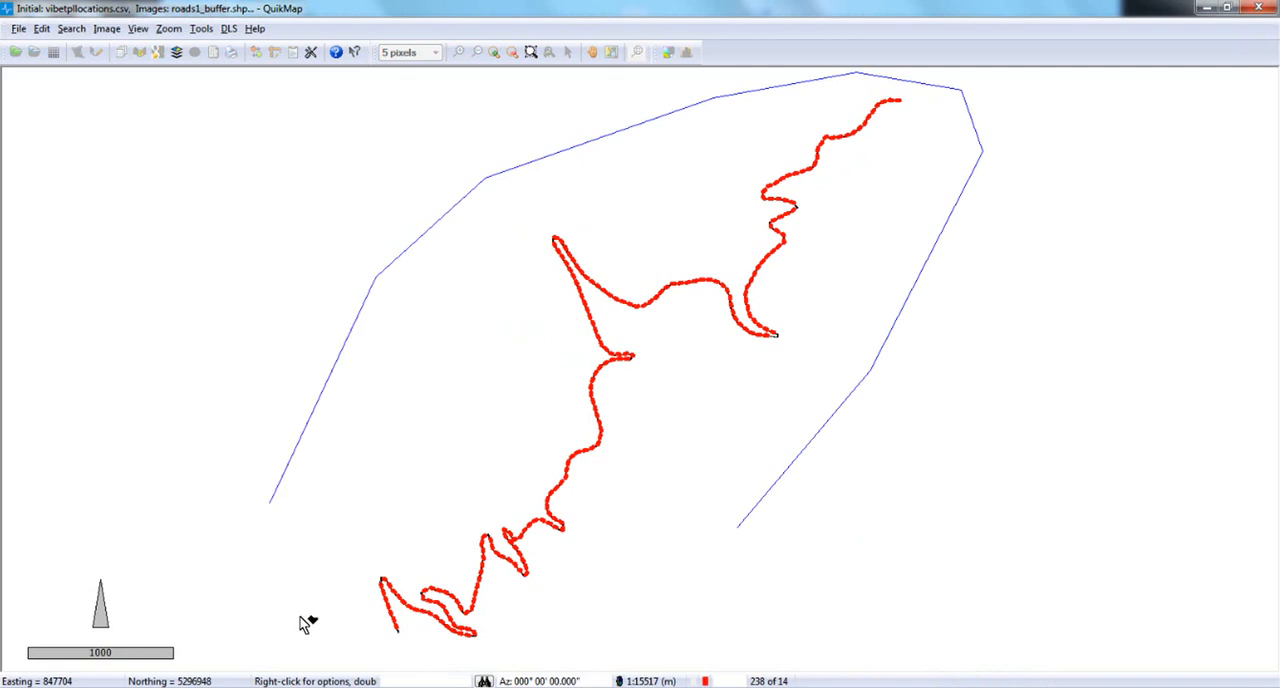
{"action": "left_click", "coordinate": [298, 614]}
{"action": "left_click", "coordinate": [390, 645]}
{"action": "left_click", "coordinate": [505, 650]}
{"action": "left_click", "coordinate": [657, 627]}
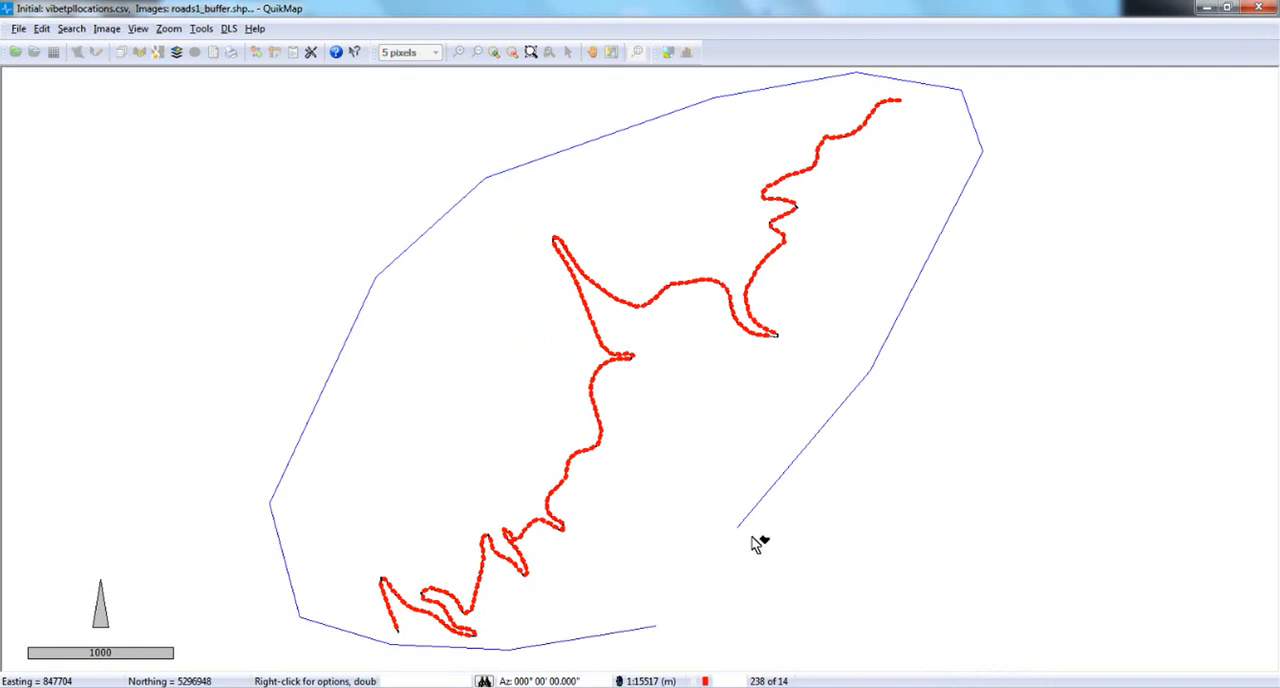
{"action": "right_click", "coordinate": [762, 538]}
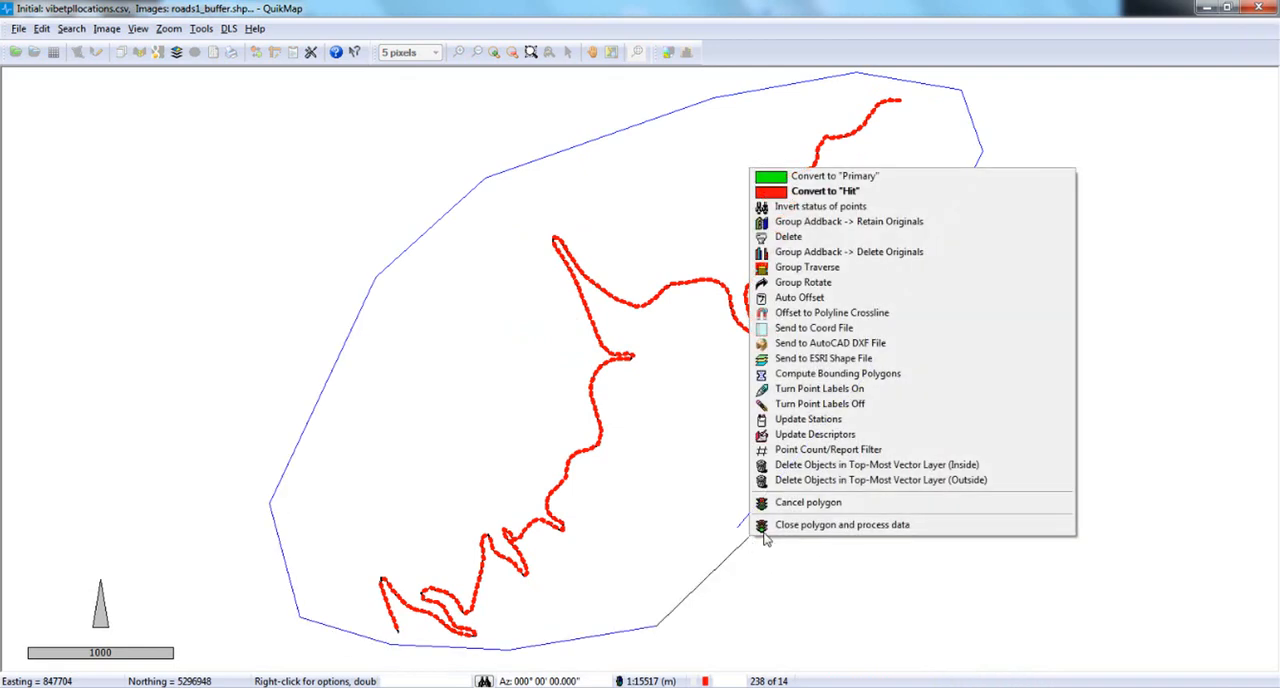
{"action": "left_click", "coordinate": [900, 183]}
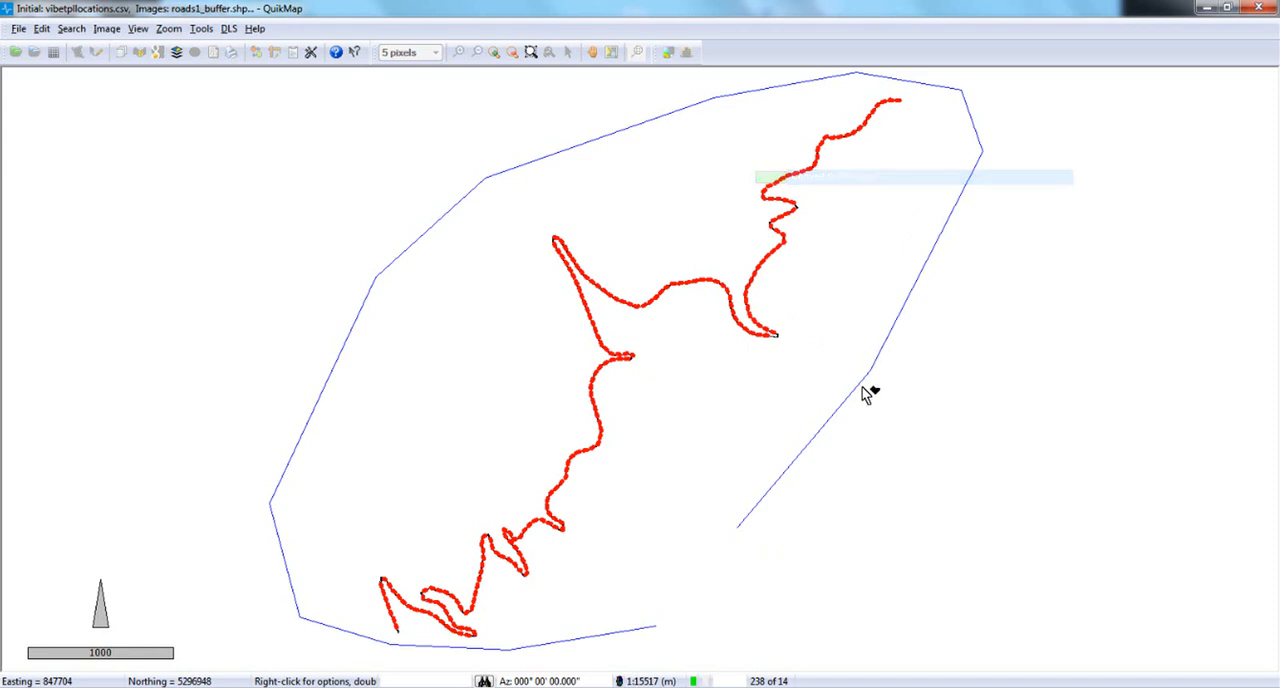
{"action": "double_click", "coordinate": [741, 532]}
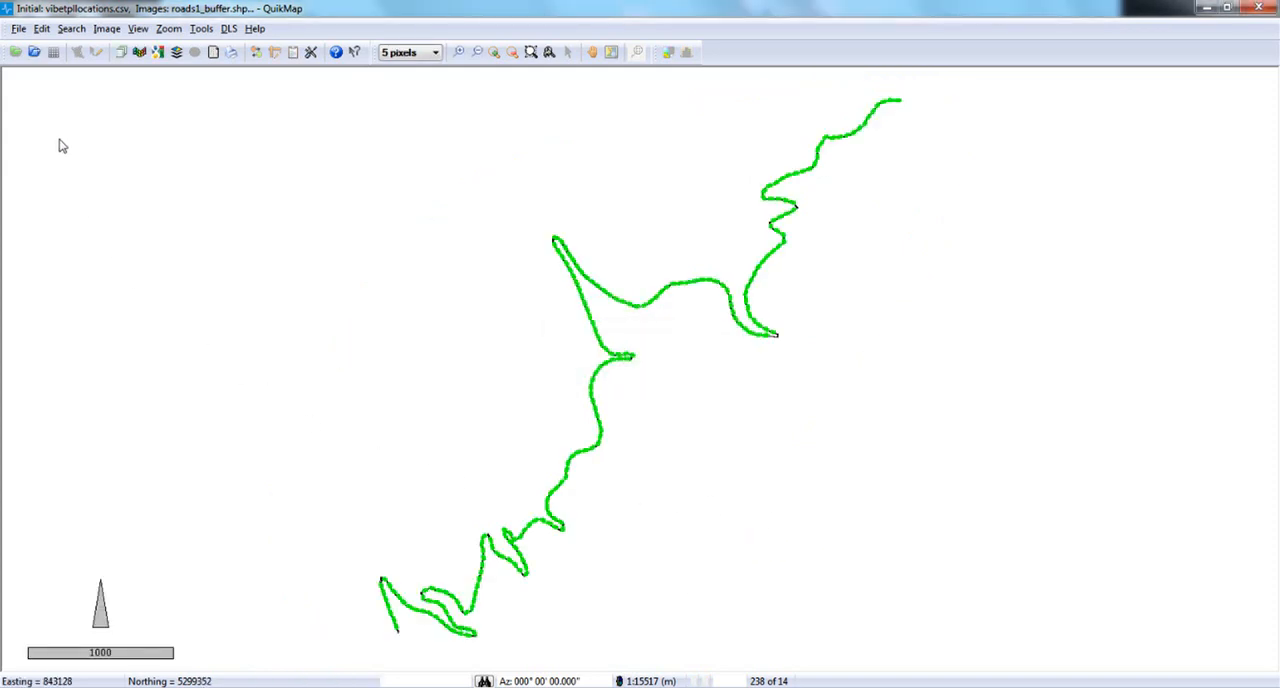
Output the Primary points as a spreadsheet in the GPSeismic Data Viewer.
{"action": "left_click", "coordinate": [19, 29]}
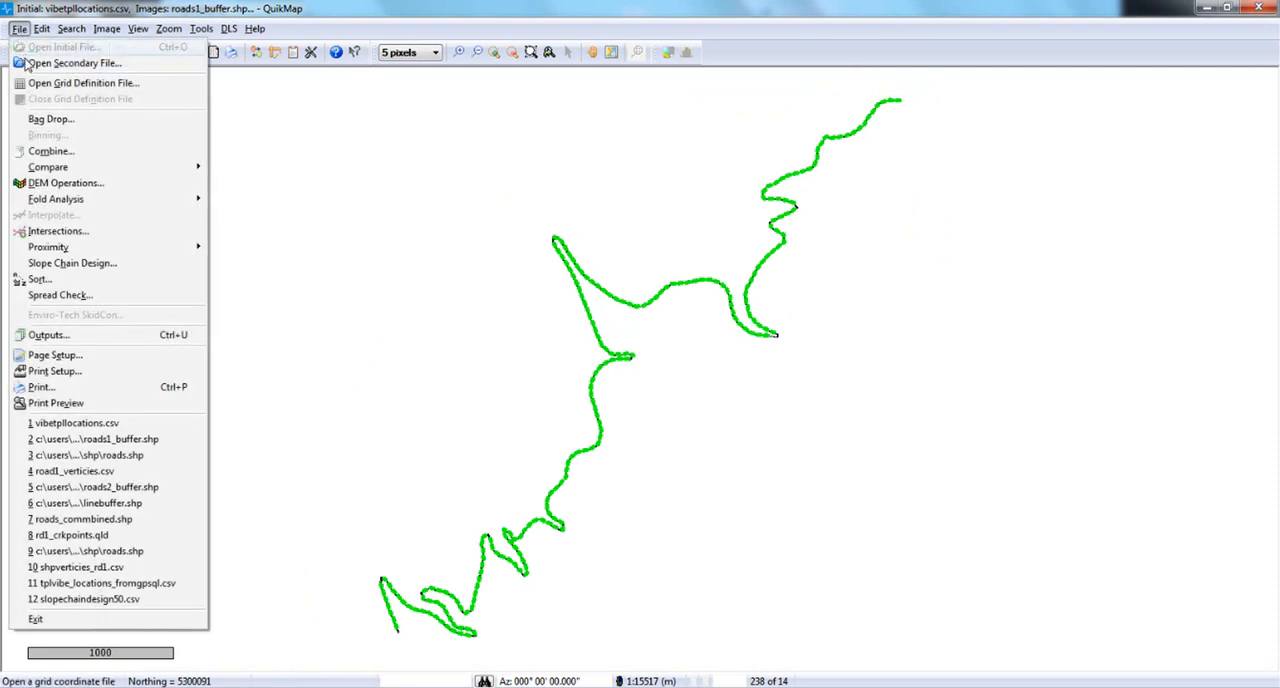
{"action": "left_click", "coordinate": [70, 343]}
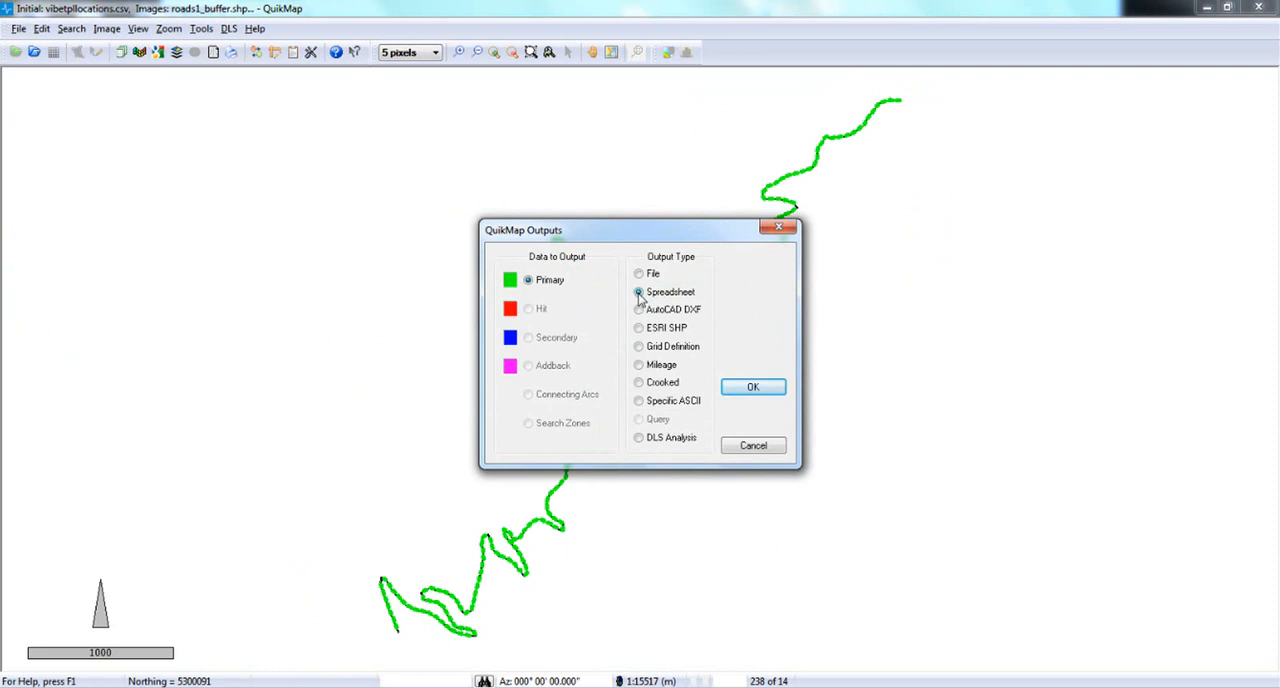
{"action": "left_click", "coordinate": [756, 389]}
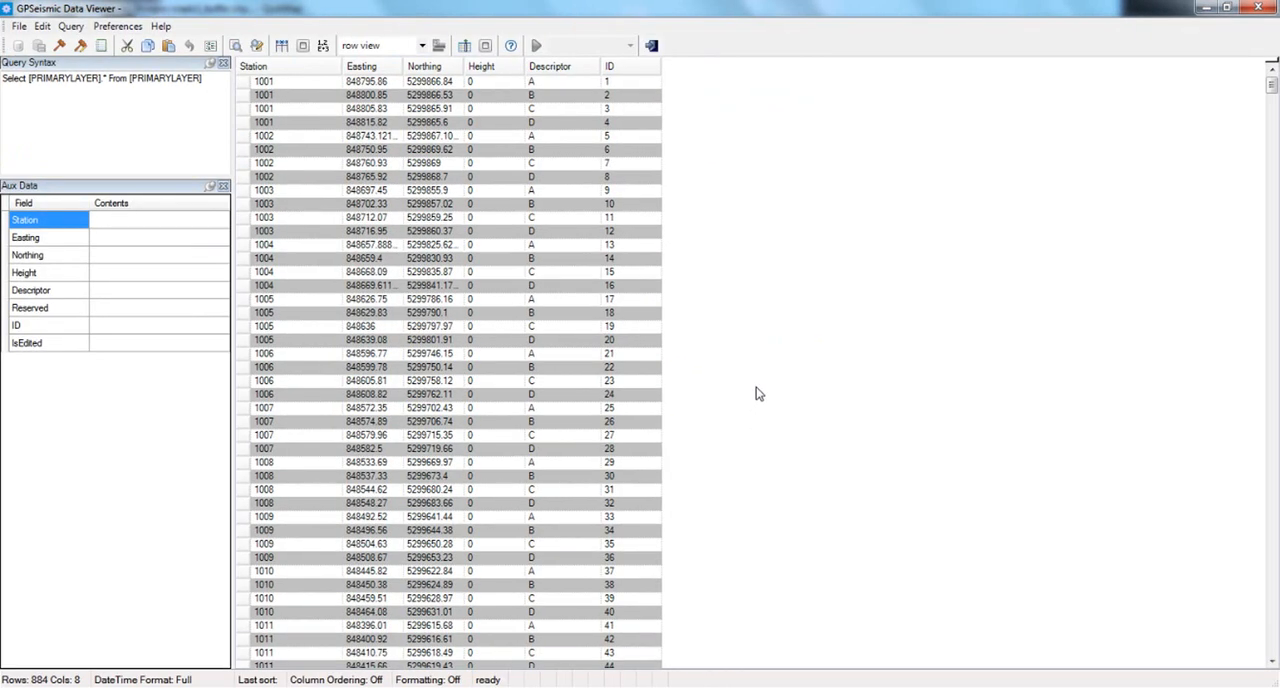
Average duplicate stations for the secondary layer, using the Descriptor field for the 3D RMS of the average.
{"action": "left_click", "coordinate": [22, 27]}
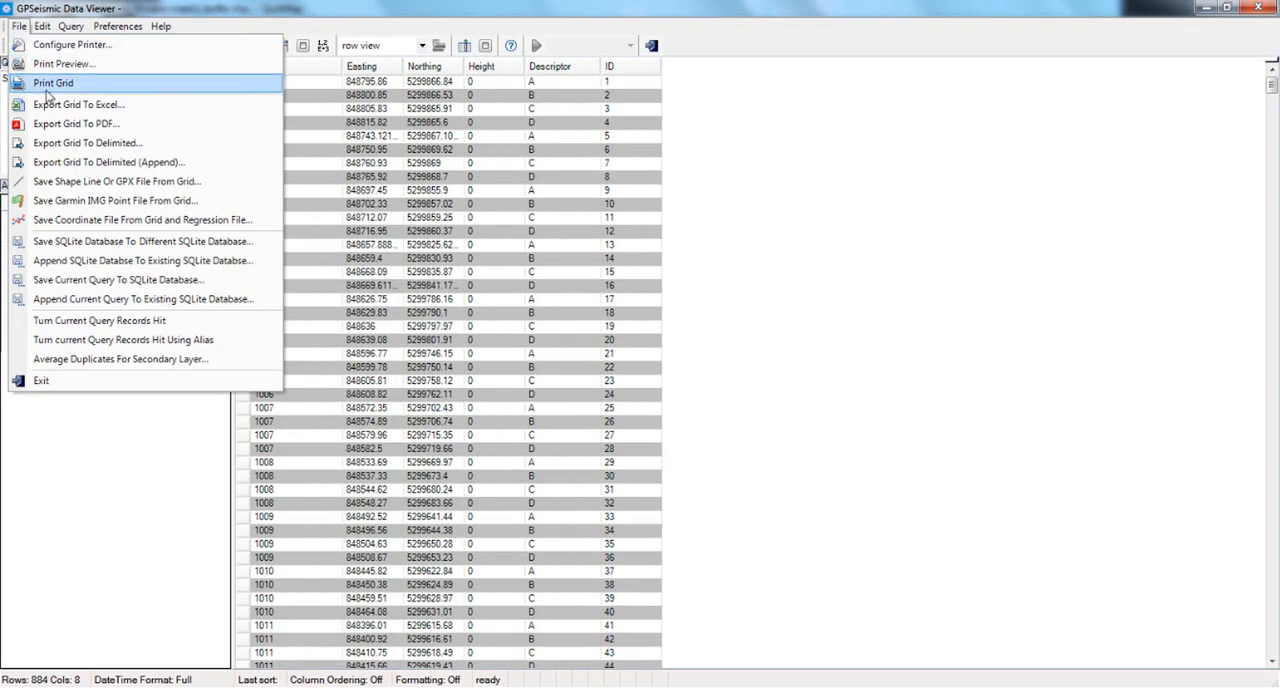
{"action": "left_click", "coordinate": [203, 362]}
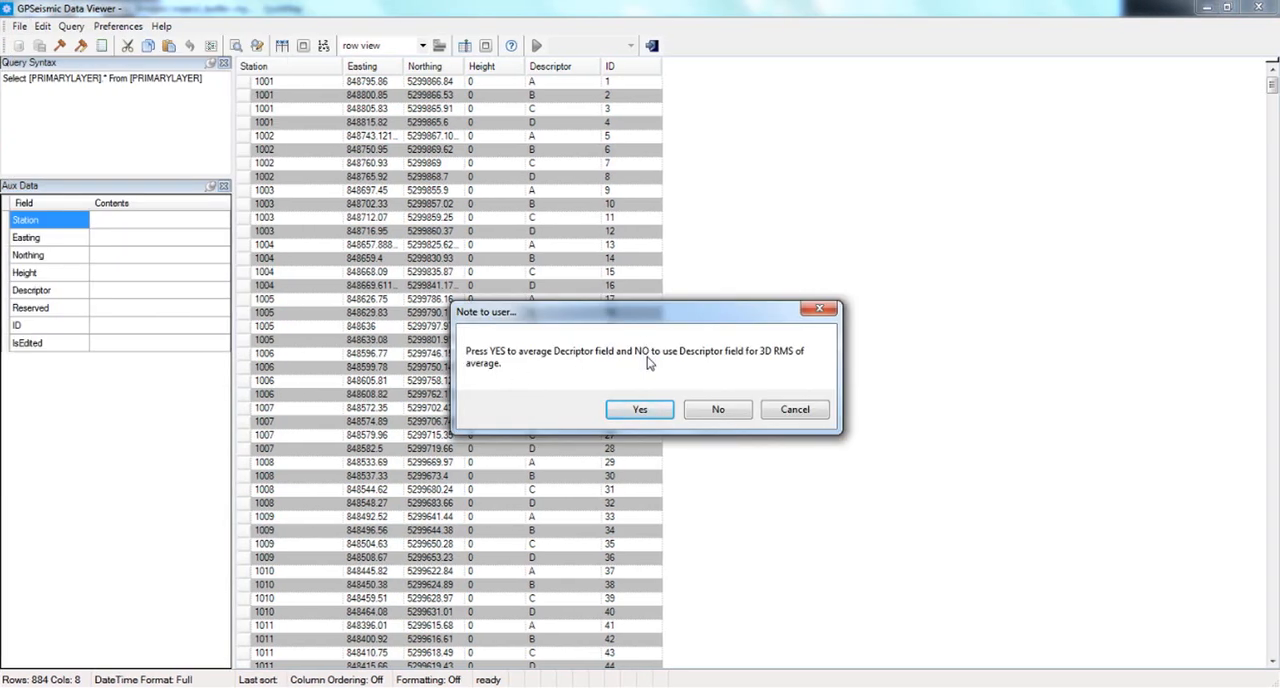
{"action": "left_click", "coordinate": [718, 411]}
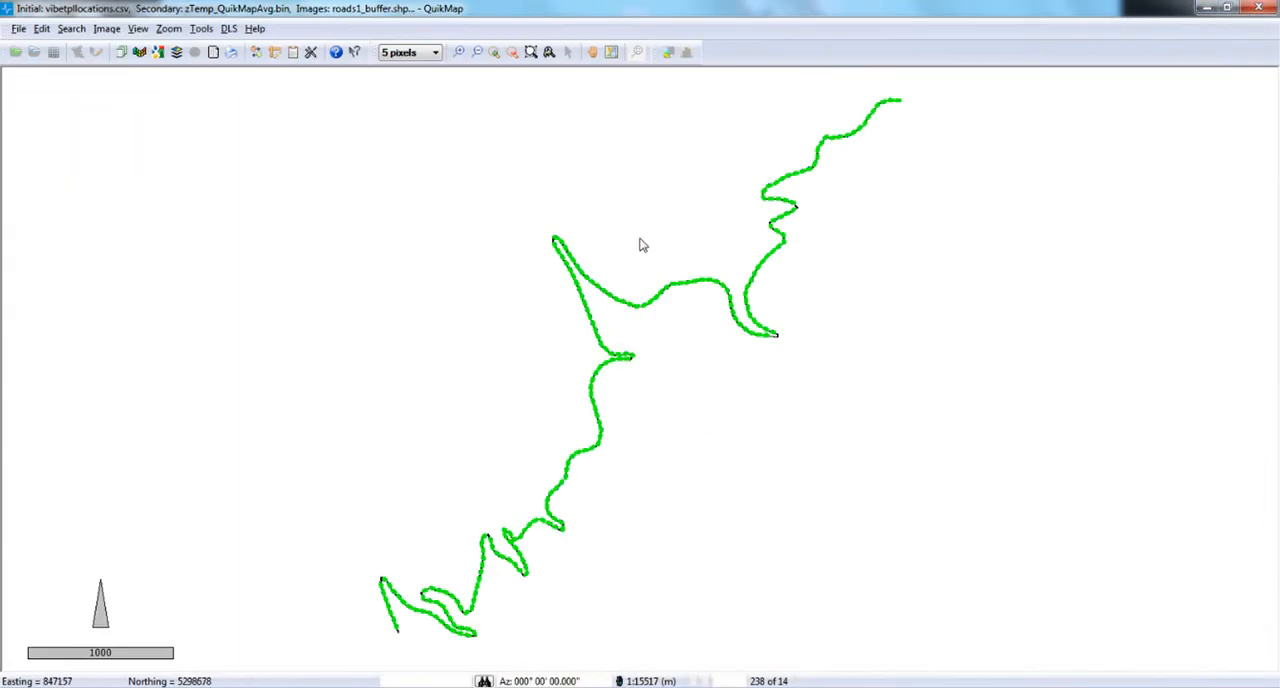
Examine the averaged points at the upper switchback and set the point symbol size to 9 pixels.
{"action": "left_click", "coordinate": [531, 51]}
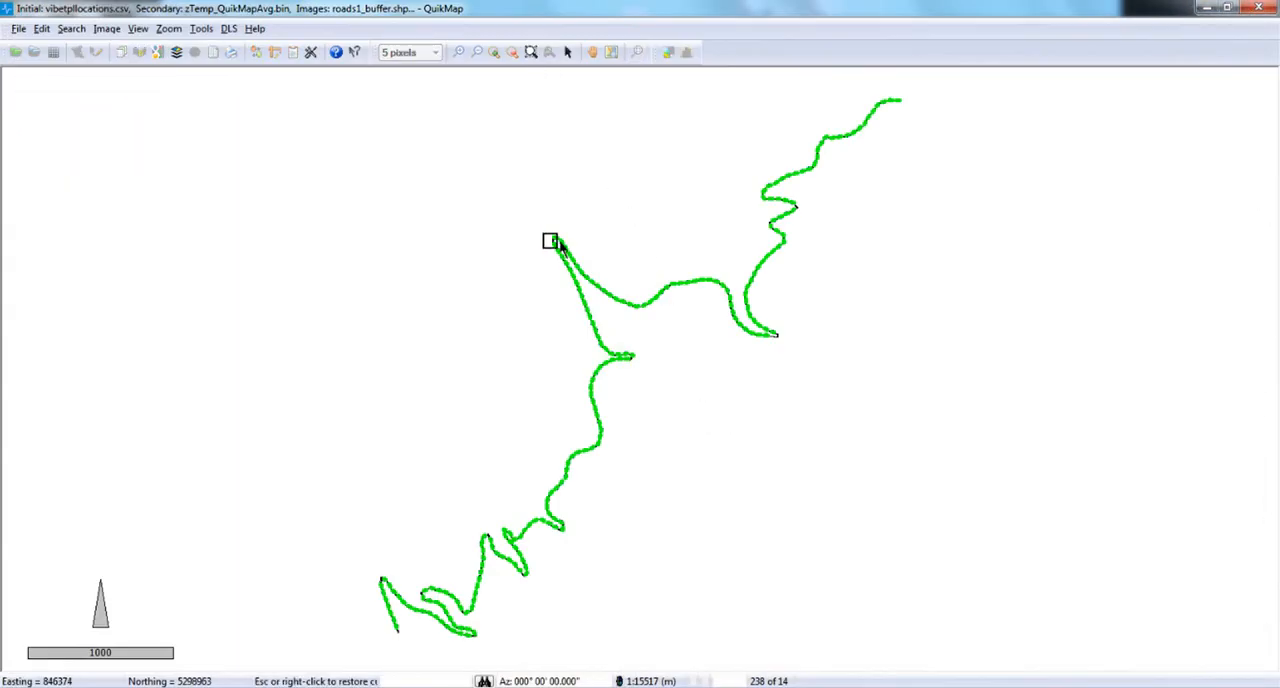
{"action": "left_click_drag", "start_coordinate": [551, 240], "coordinate": [592, 284]}
{"action": "left_click_drag", "start_coordinate": [525, 122], "coordinate": [783, 380]}
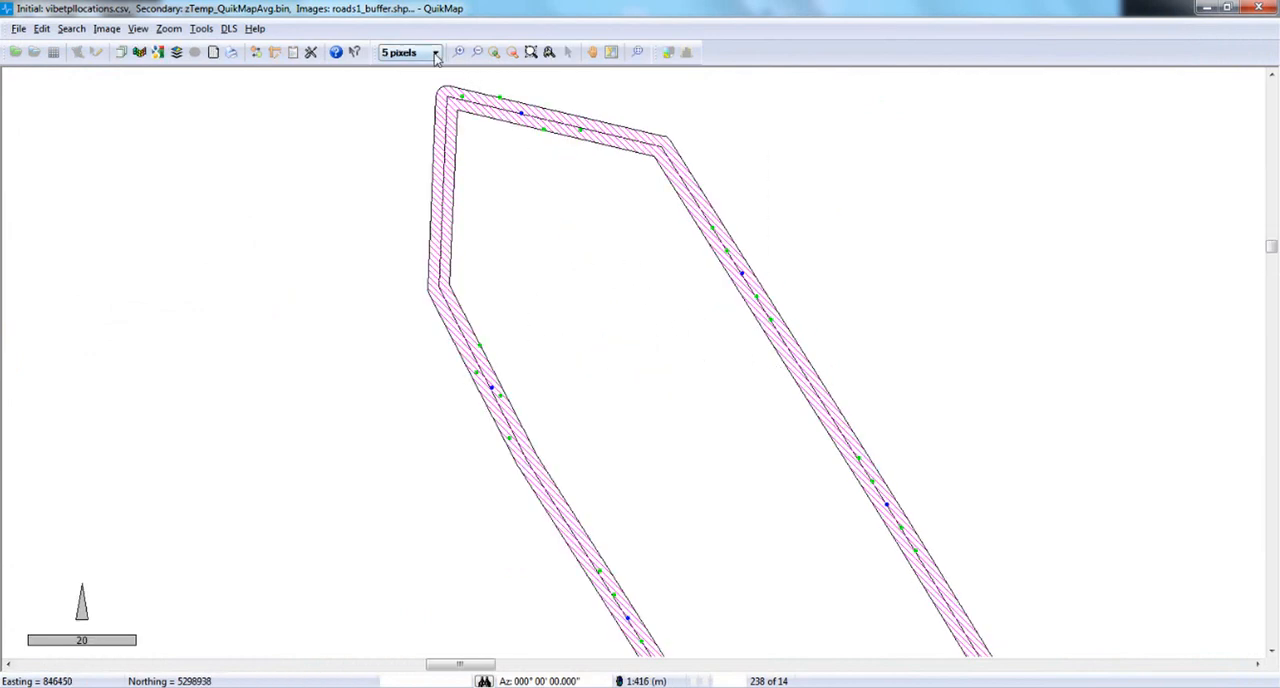
{"action": "left_click", "coordinate": [435, 52]}
{"action": "left_click", "coordinate": [418, 109]}
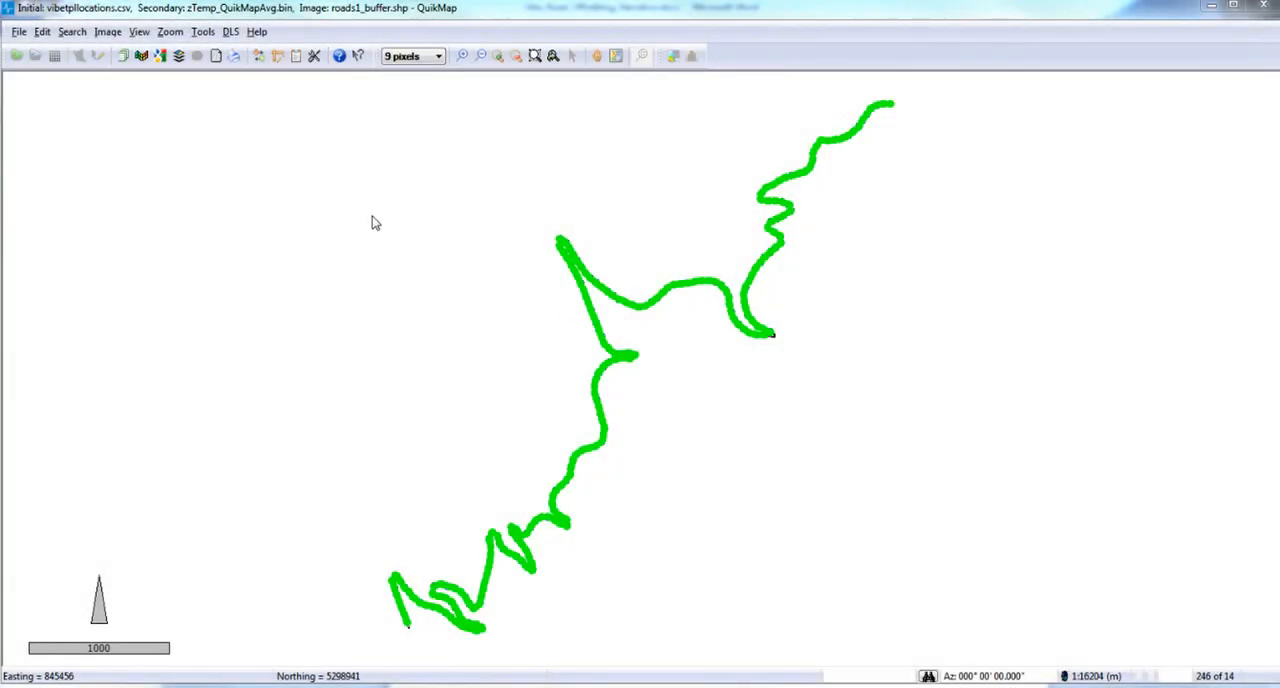
Output the Secondary points to a standard coordinate file named Vibe_NEWCOG.csv in the shp folder.
{"action": "left_click", "coordinate": [19, 32]}
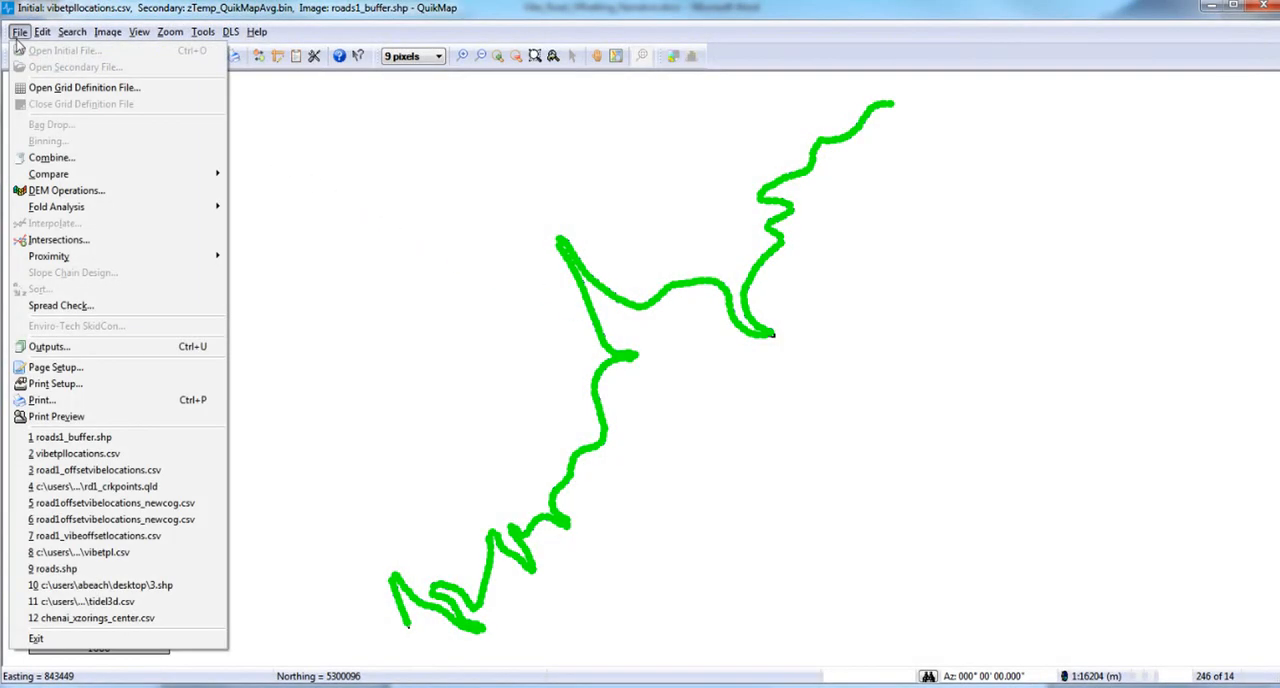
{"action": "left_click", "coordinate": [75, 350]}
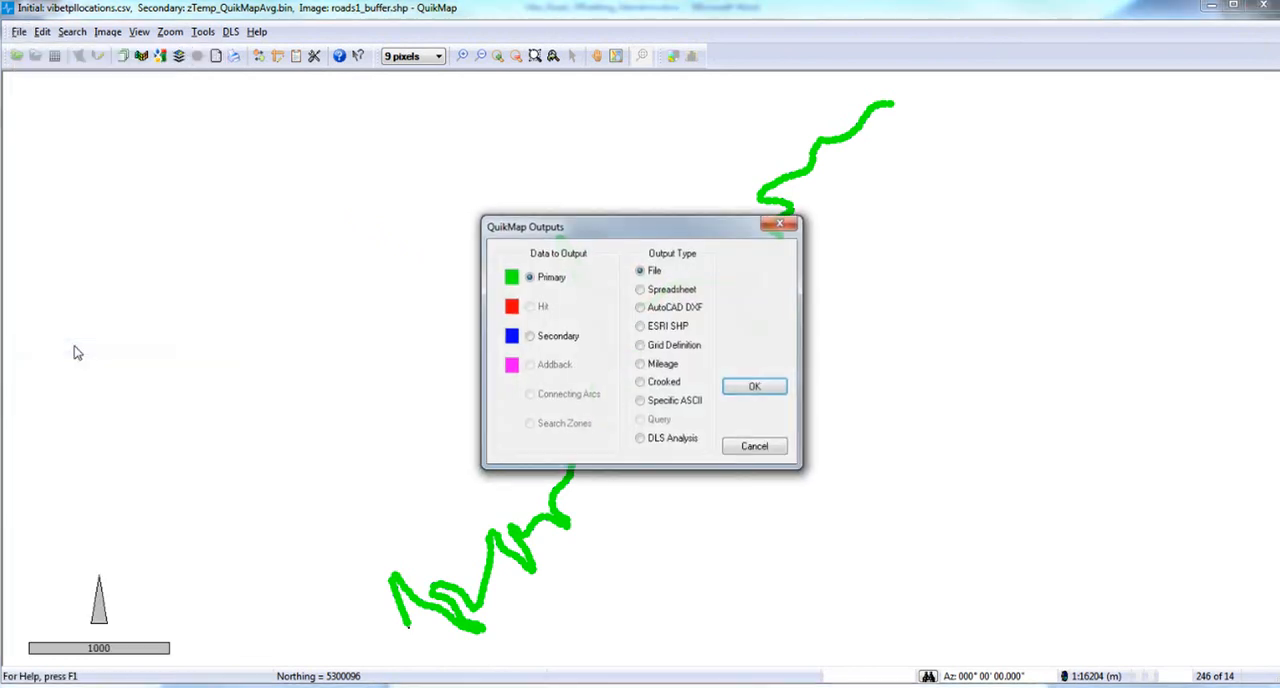
{"action": "left_click", "coordinate": [529, 337]}
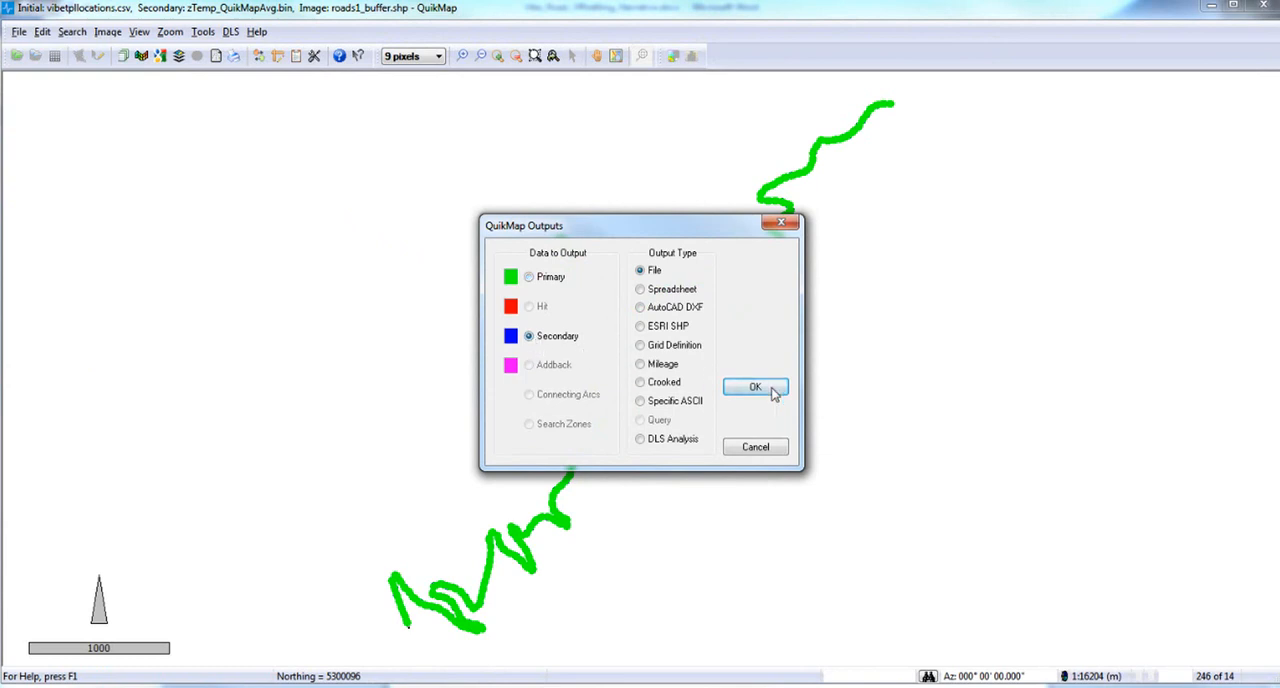
{"action": "left_click", "coordinate": [774, 392]}
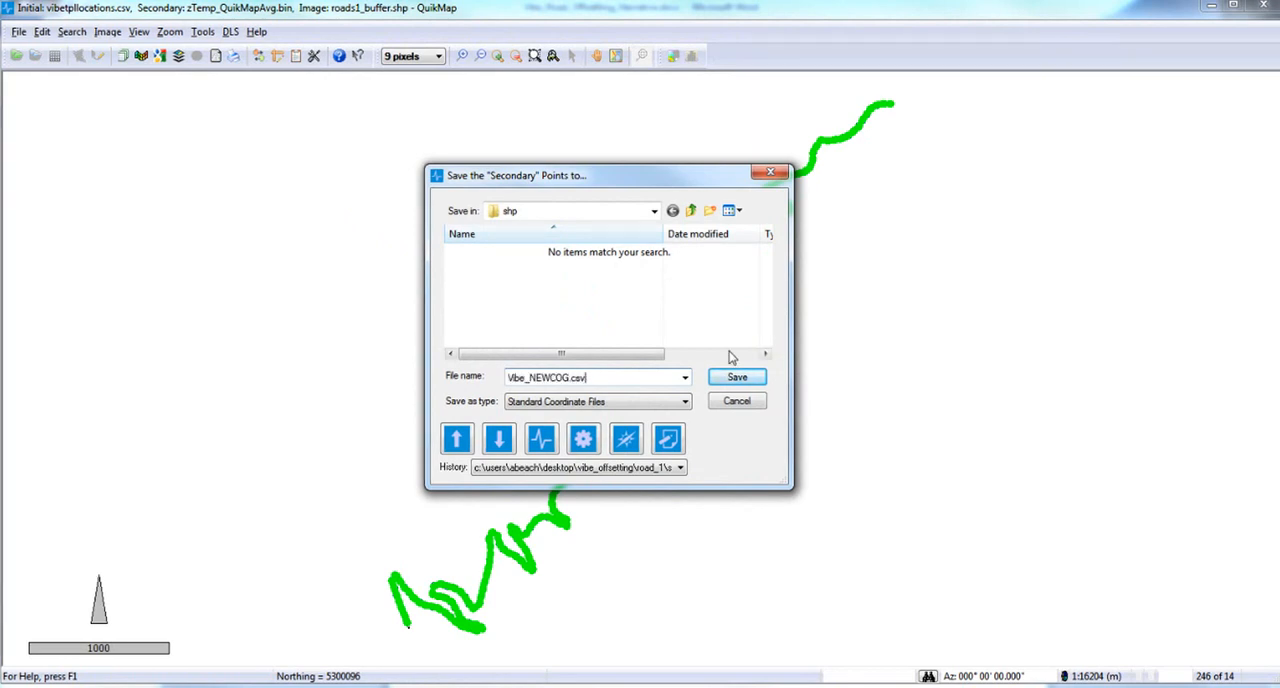
{"action": "left_click", "coordinate": [745, 378]}
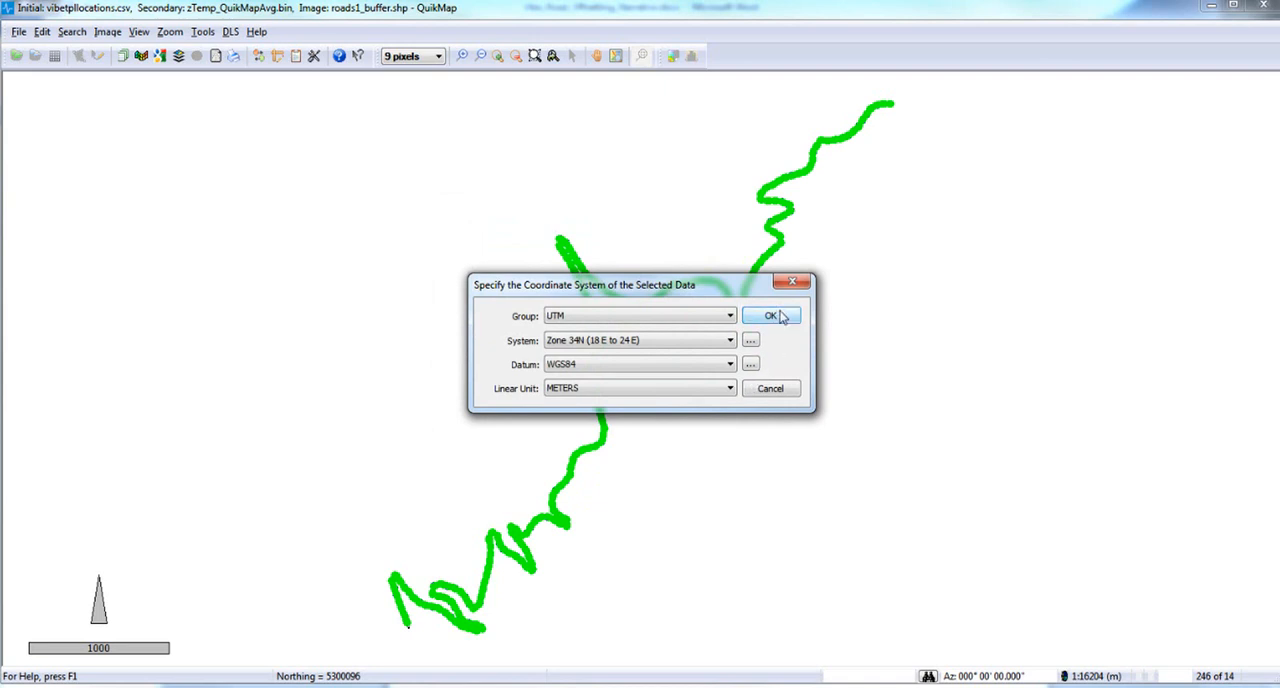
Accept UTM Zone 34N, WGS84, meters, preview the Access CSV w/code format and export the Secondary points.
{"action": "left_click", "coordinate": [770, 316]}
{"action": "left_click", "coordinate": [482, 377]}
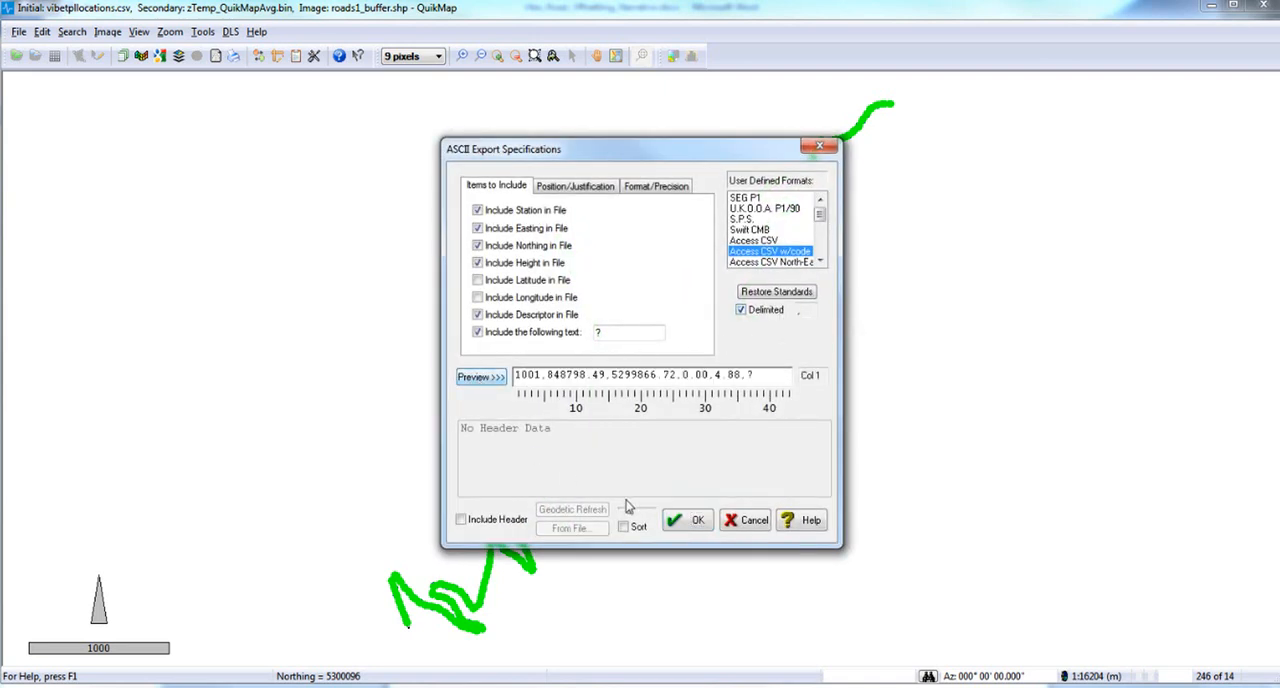
{"action": "left_click", "coordinate": [680, 522]}
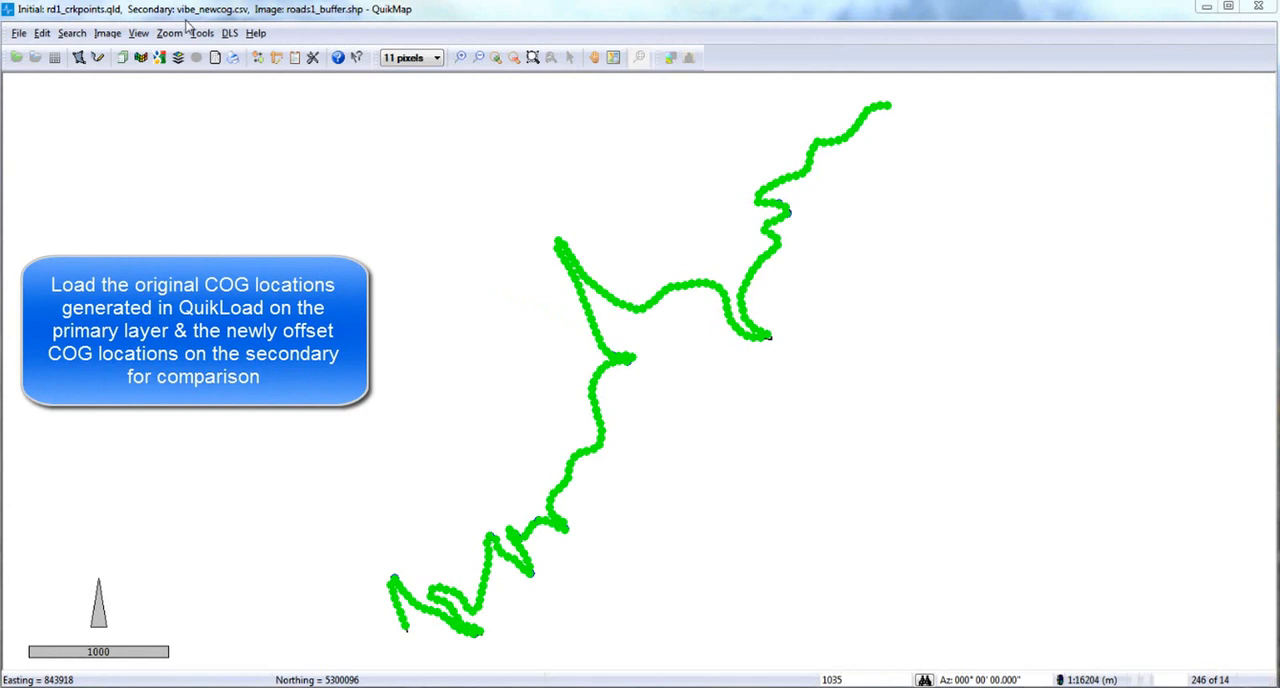
Compute the offsets between the original COG points on the initial layer and the new COG points on the secondary layer.
{"action": "left_click", "coordinate": [19, 33]}
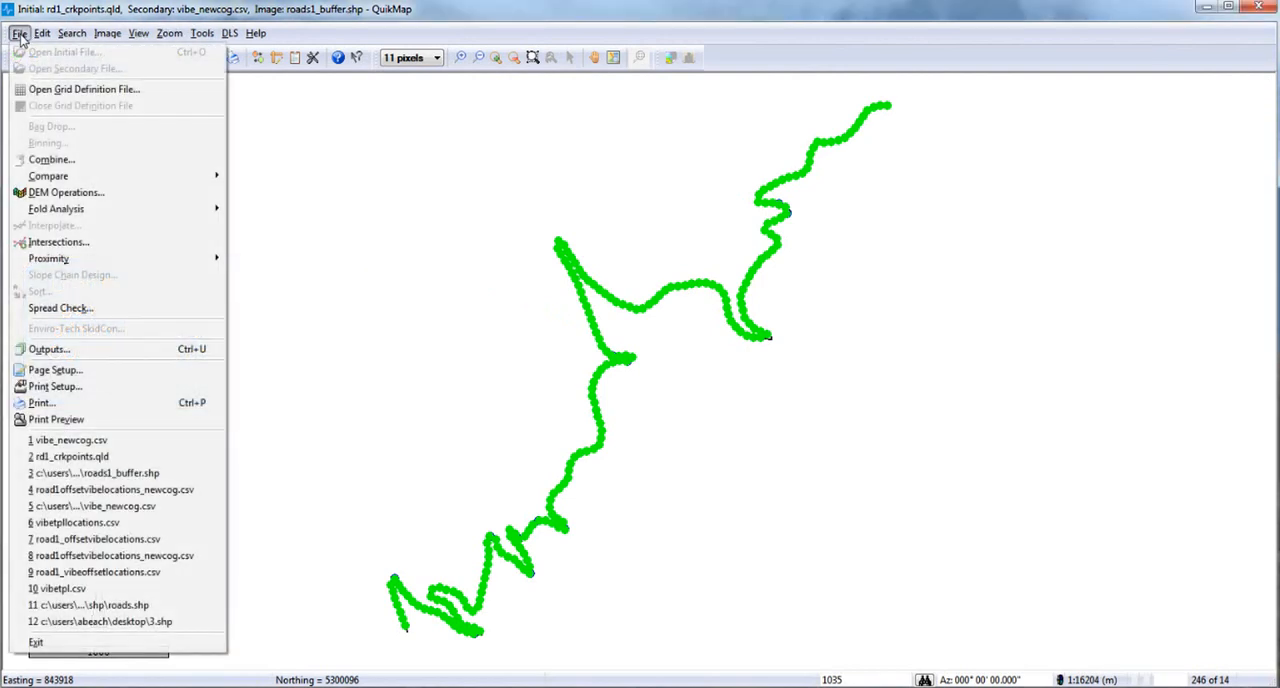
{"action": "mouse_move", "coordinate": [96, 181]}
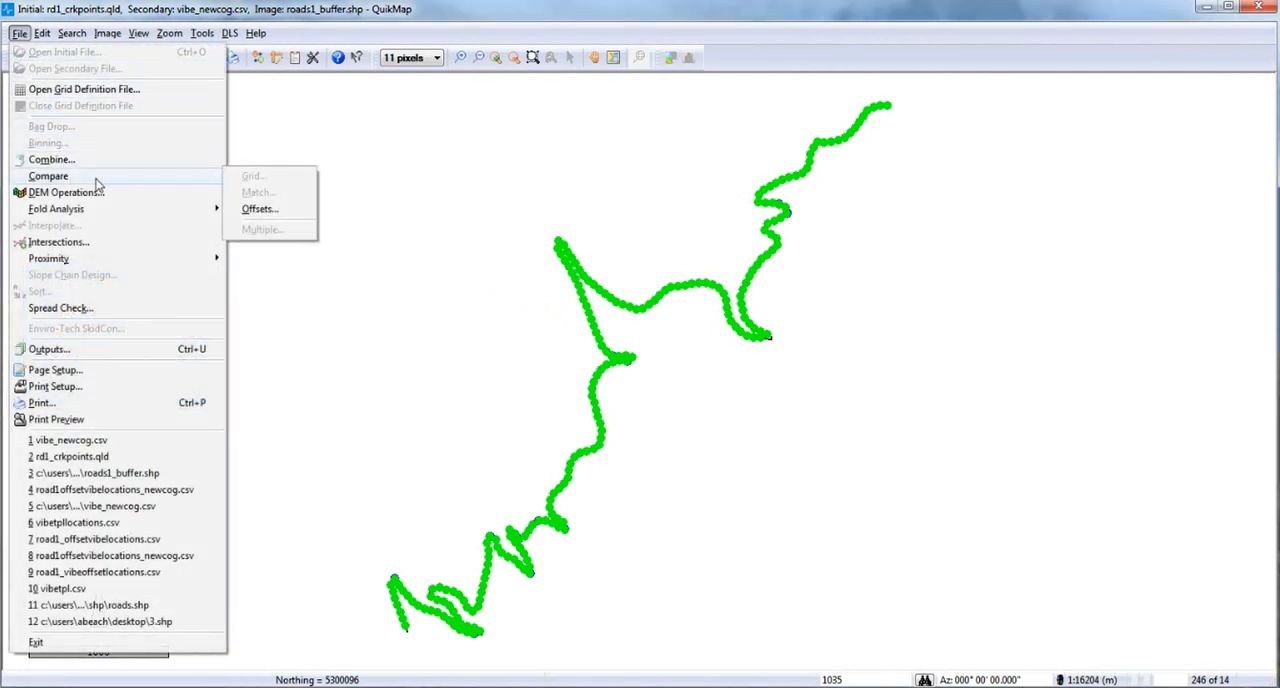
{"action": "left_click", "coordinate": [259, 209]}
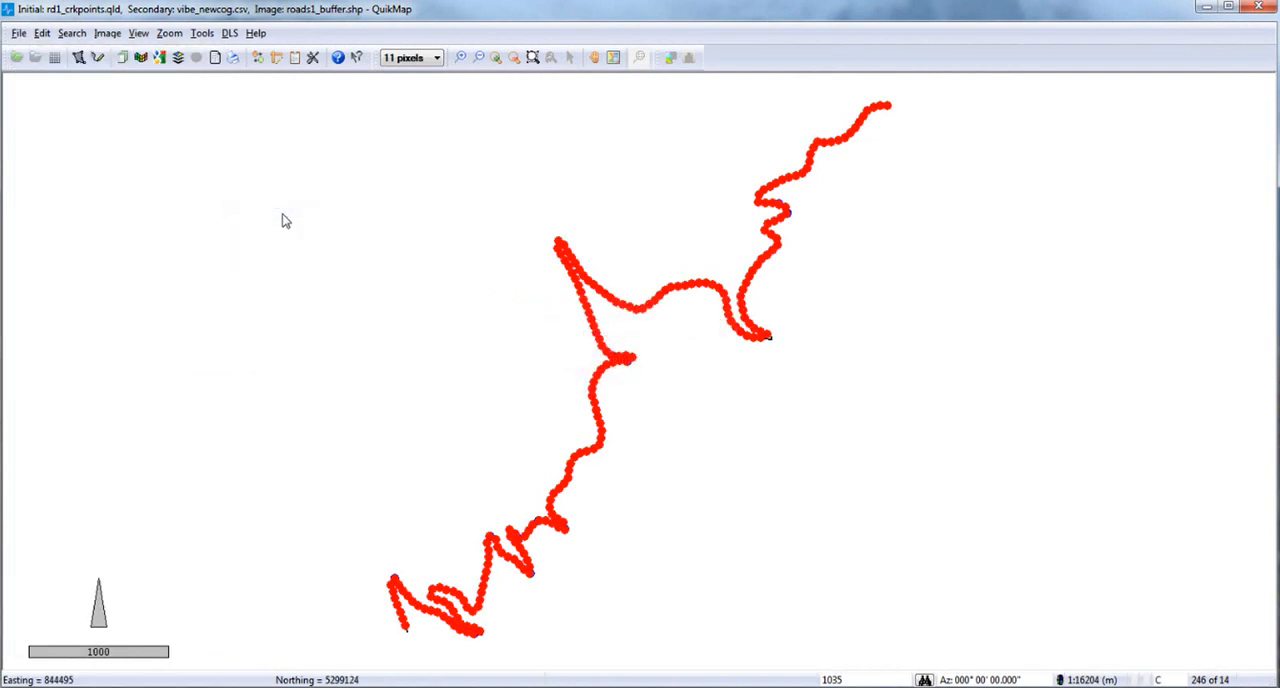
Generate an Offsets Report from the Hit data, limited to stations with matches on the secondary layer.
{"action": "left_click", "coordinate": [19, 33]}
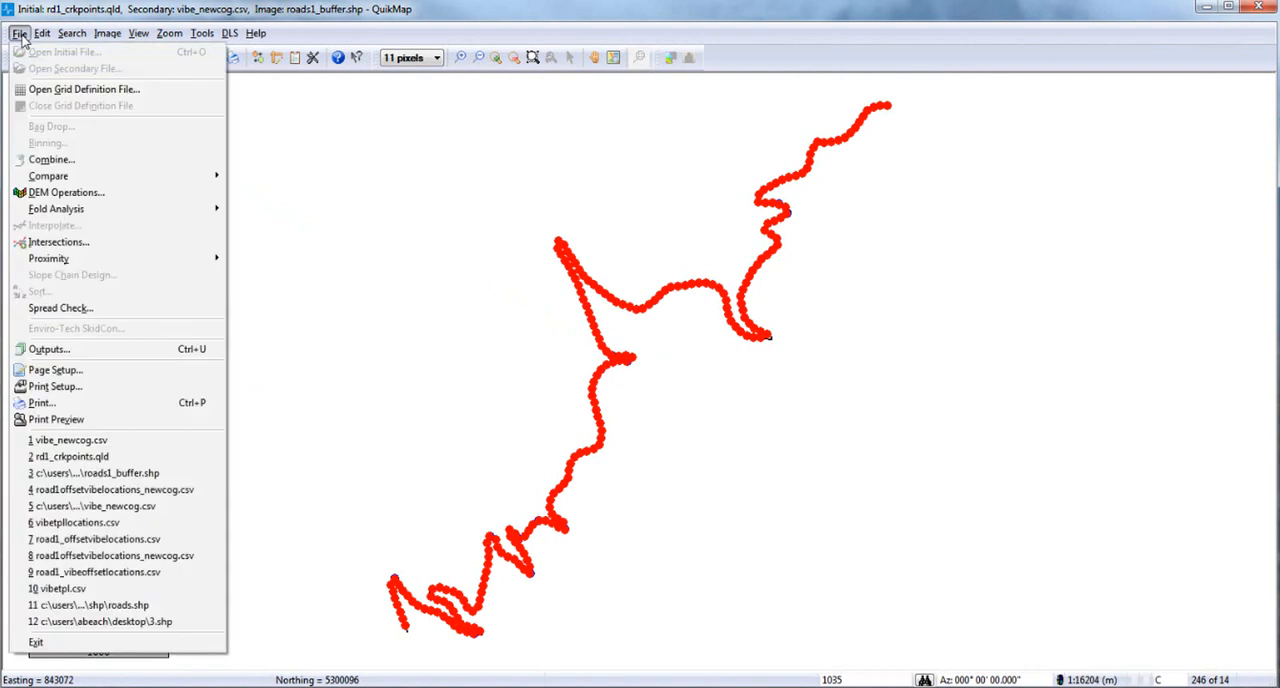
{"action": "left_click", "coordinate": [85, 356]}
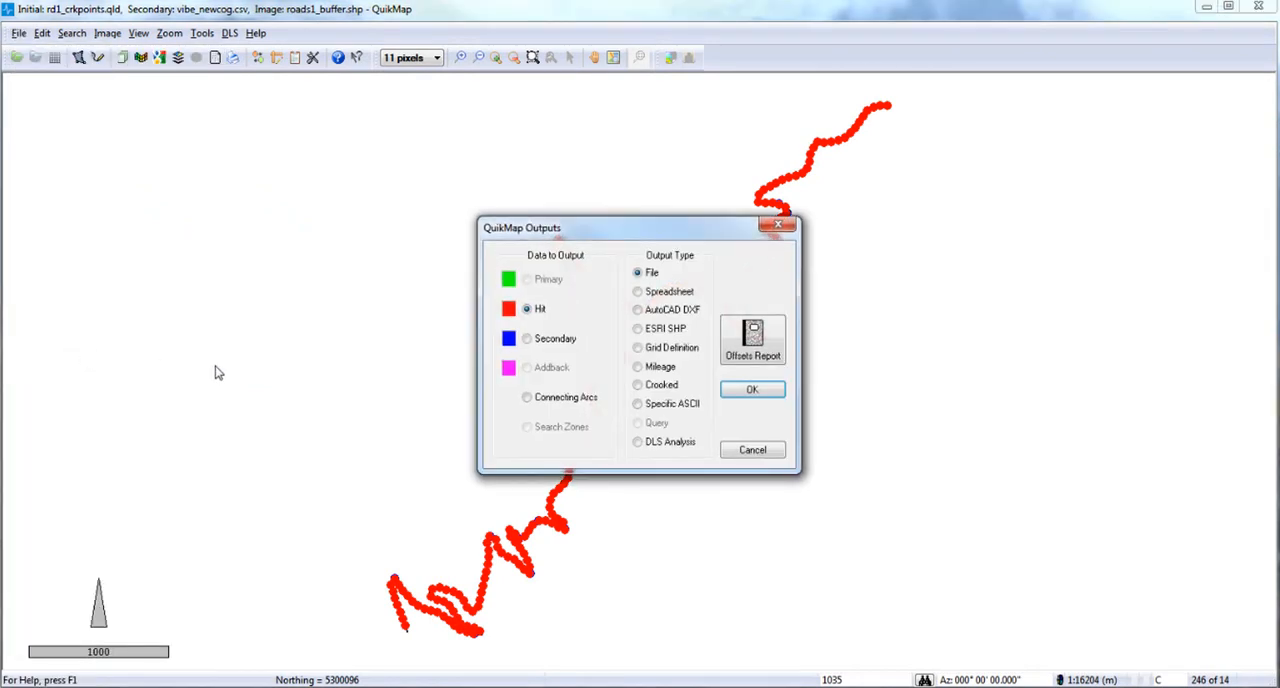
{"action": "left_click", "coordinate": [779, 336]}
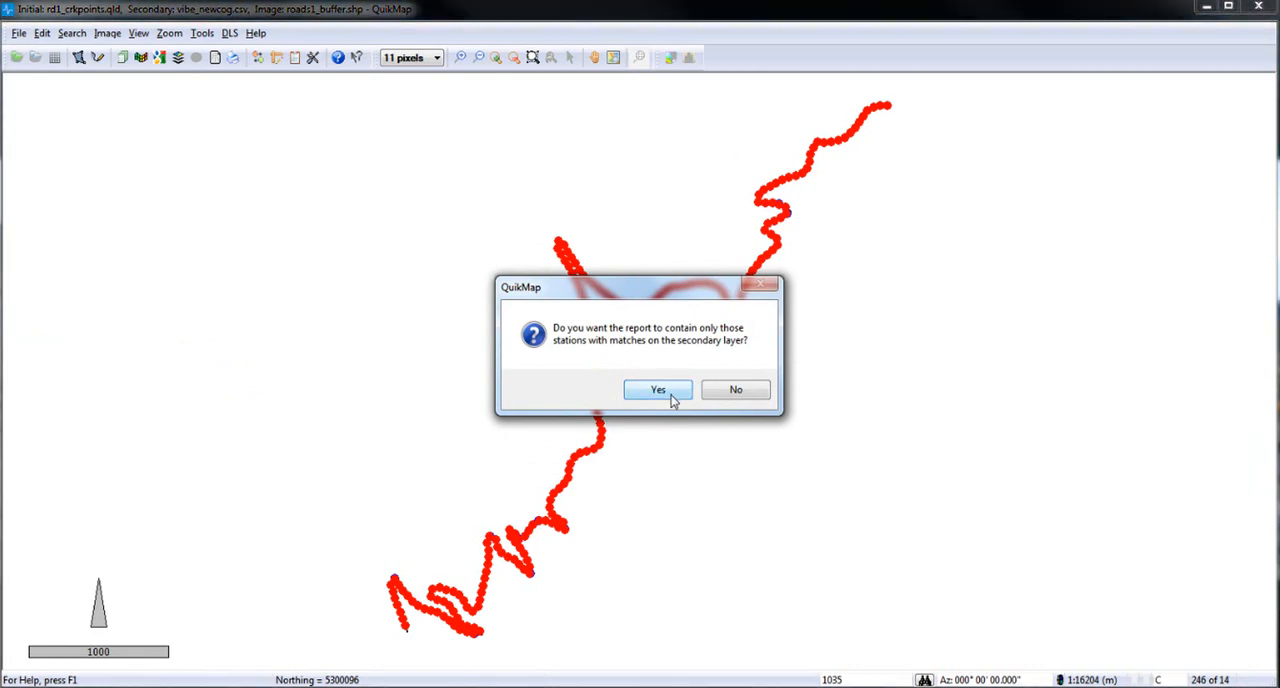
{"action": "left_click", "coordinate": [659, 390]}
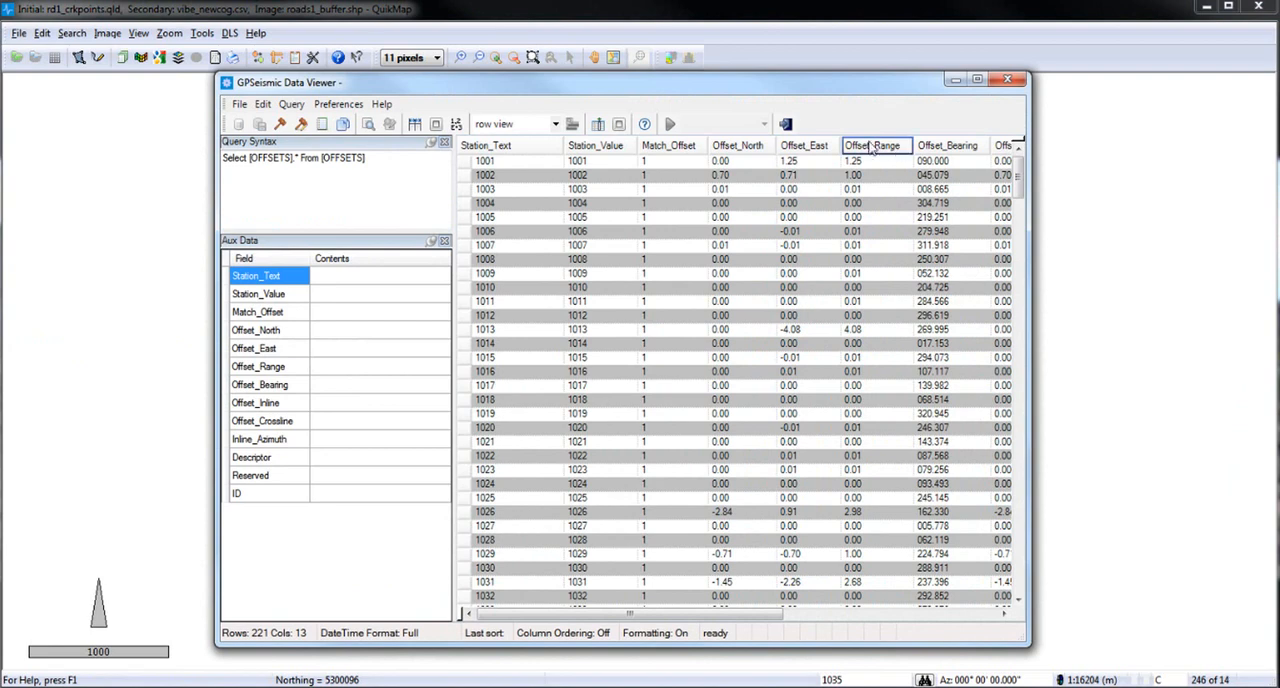
Sort the offsets report by Offset_Range in descending order, select the record for station 1035, and close the report.
{"action": "left_click", "coordinate": [899, 155]}
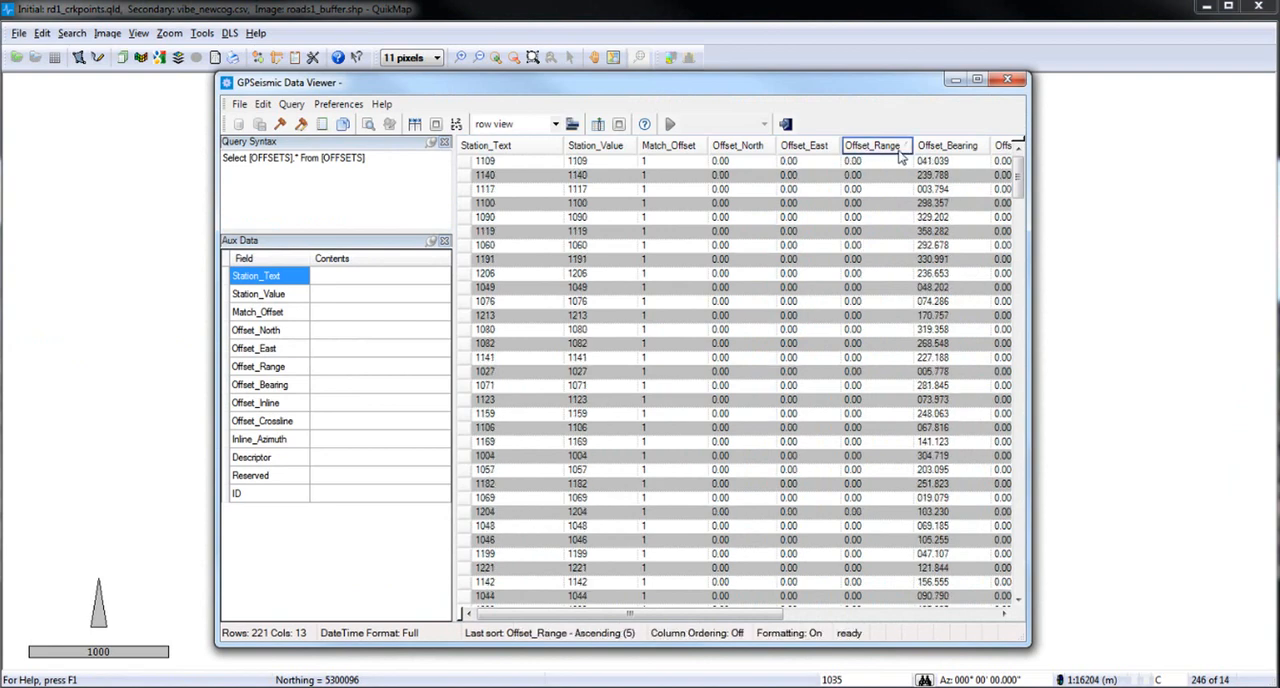
{"action": "left_click", "coordinate": [899, 152]}
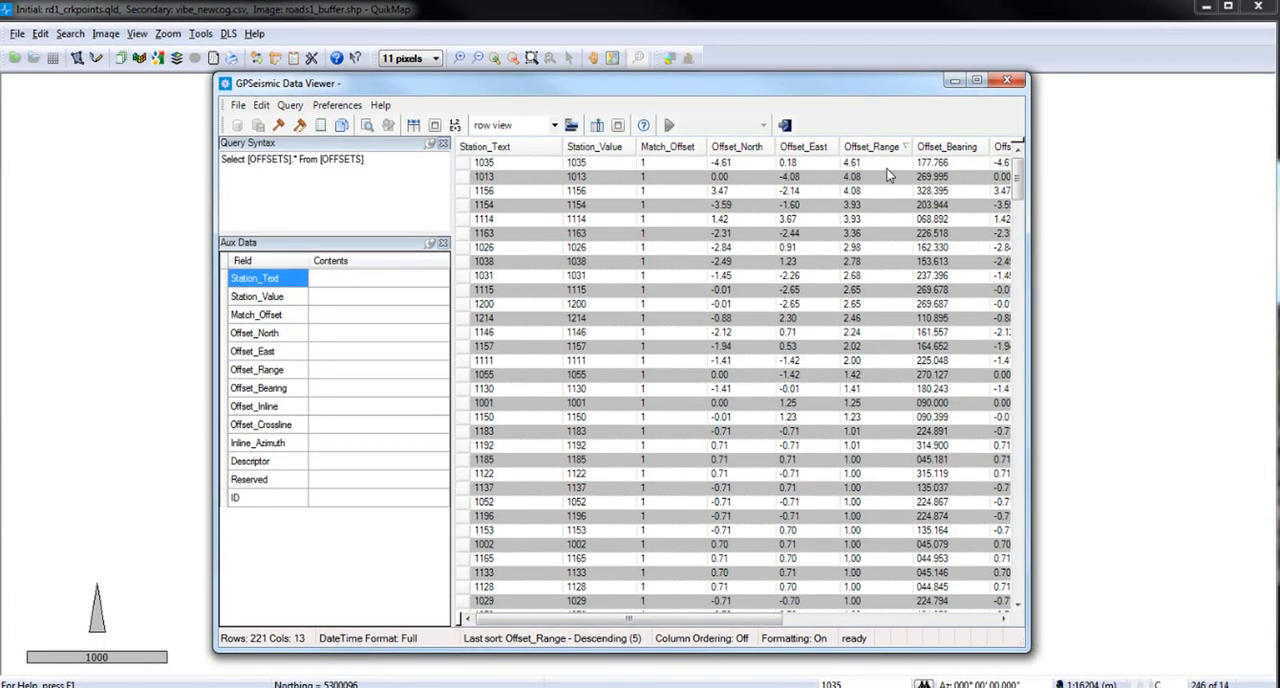
{"action": "left_click_drag", "start_coordinate": [762, 90], "coordinate": [789, 423]}
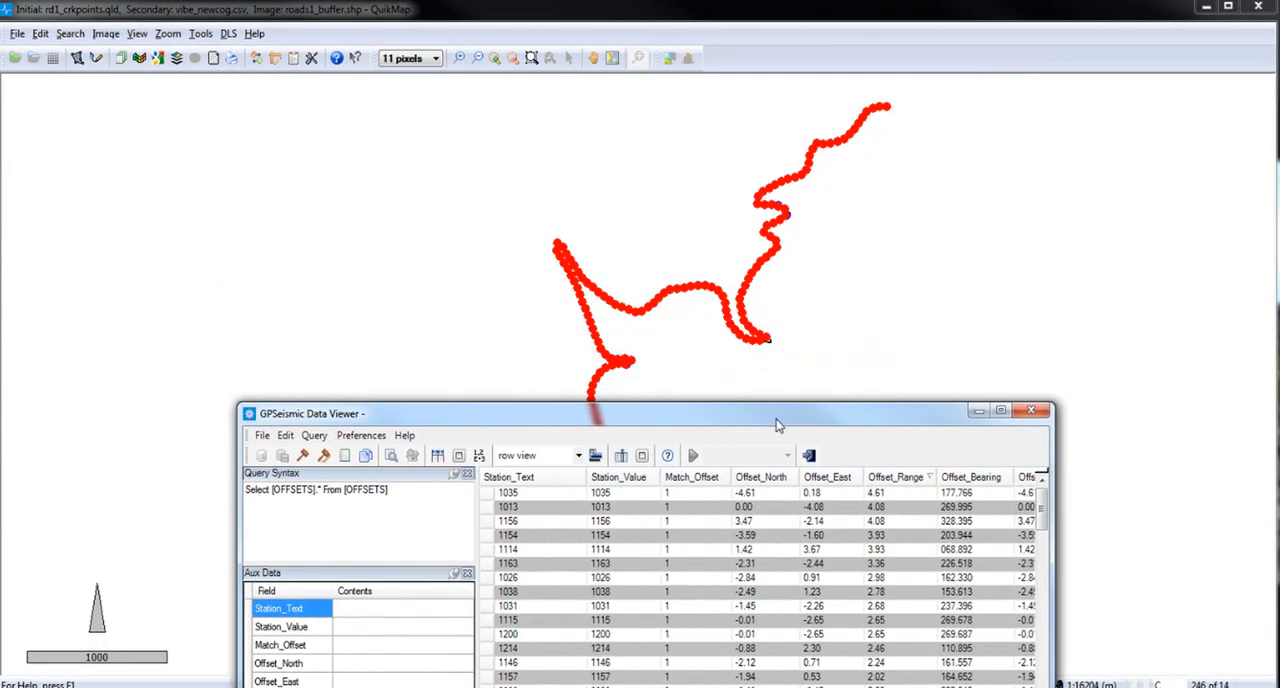
{"action": "left_click", "coordinate": [551, 504]}
{"action": "left_click", "coordinate": [574, 494]}
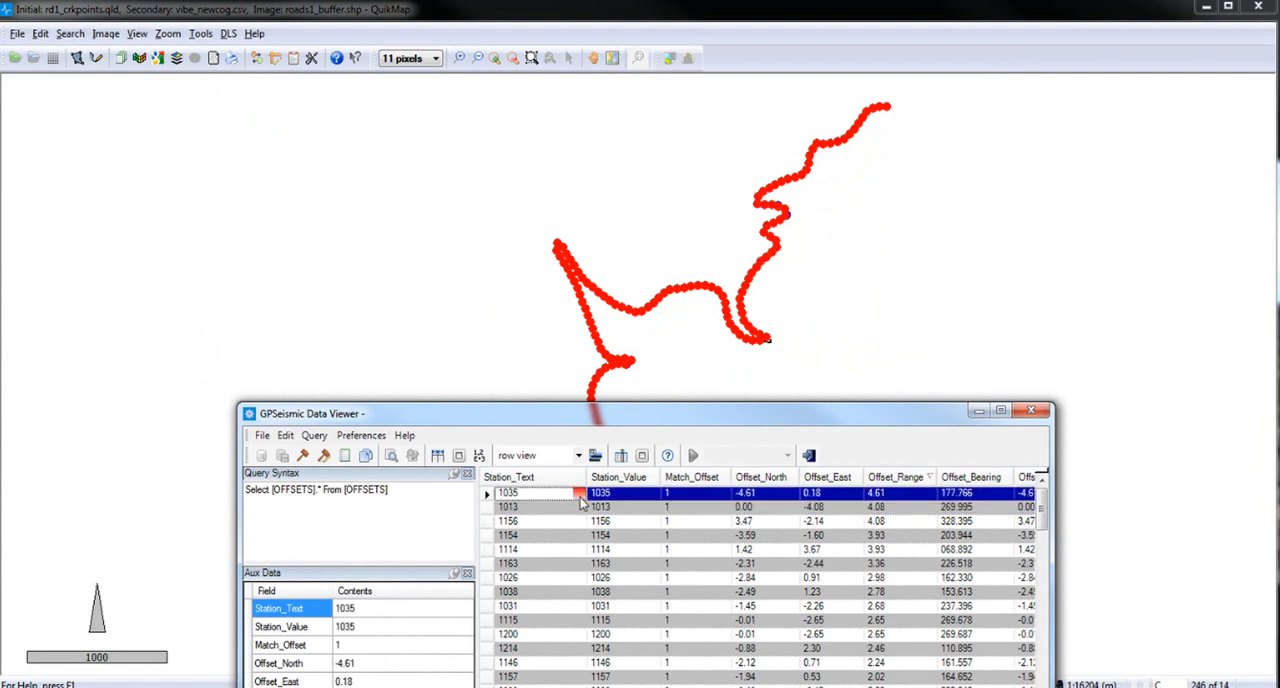
{"action": "left_click", "coordinate": [1030, 410]}
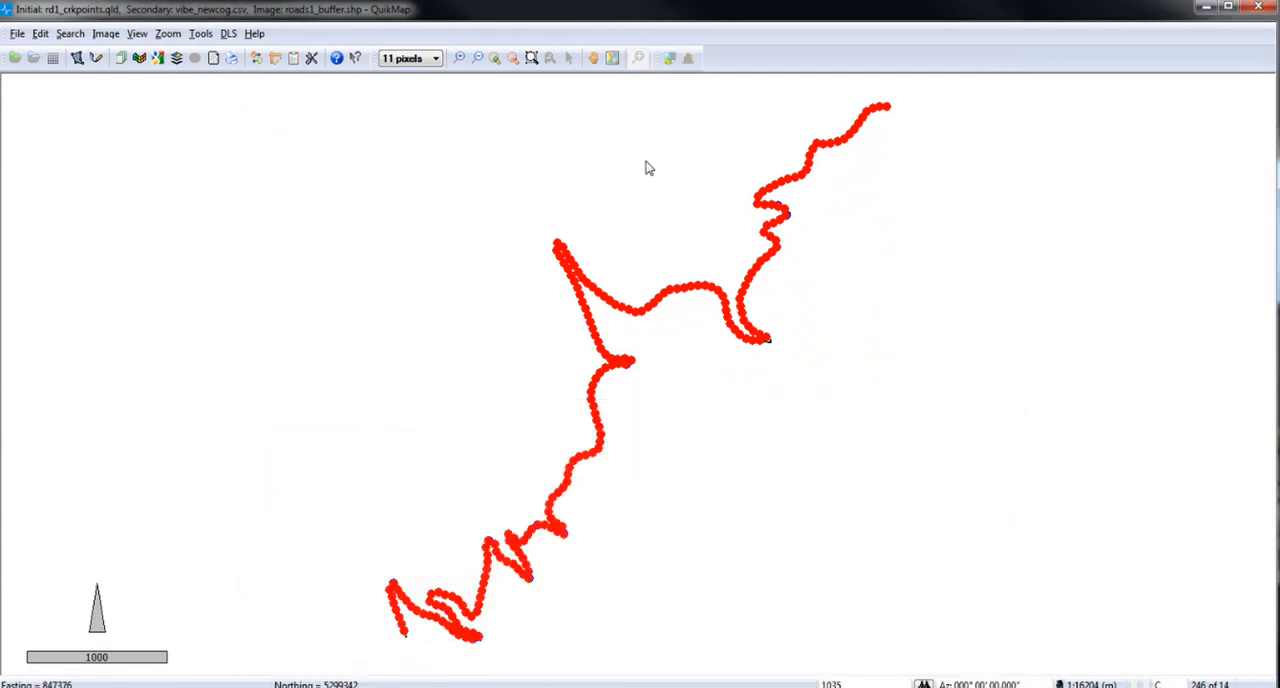
Examine the original and new COG points up close at the small bend between the two upper switchbacks.
{"action": "left_click", "coordinate": [532, 57]}
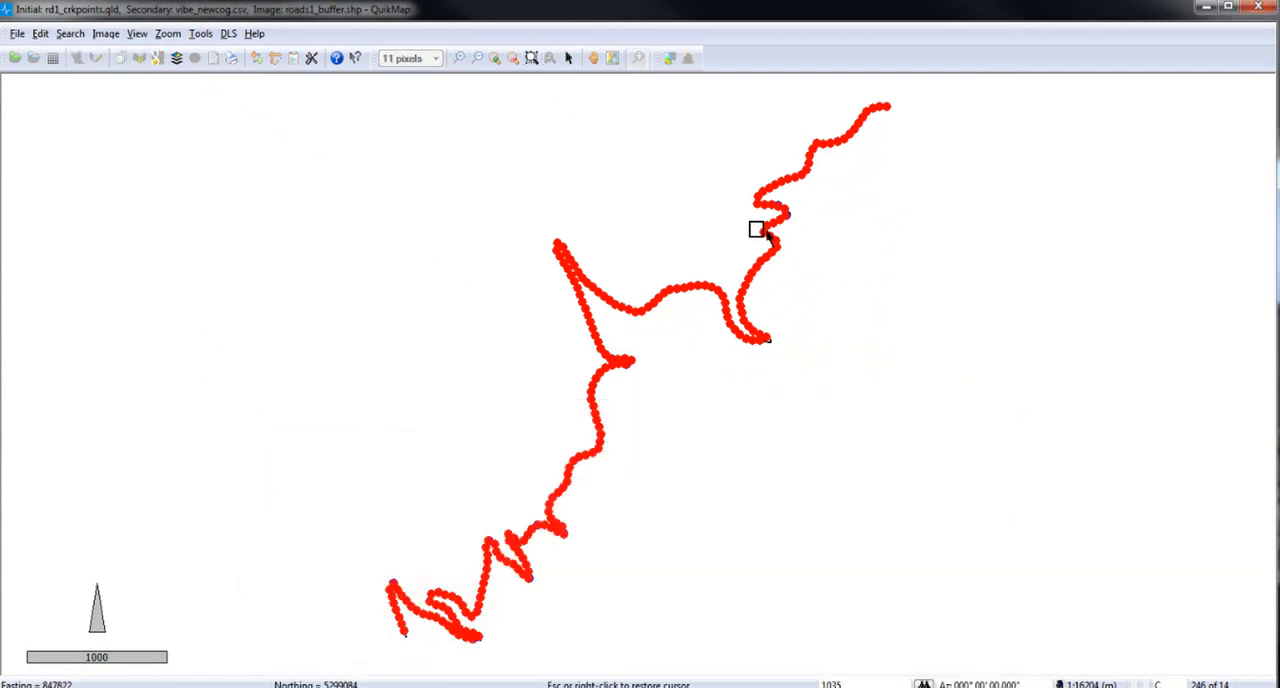
{"action": "left_click_drag", "start_coordinate": [757, 225], "coordinate": [791, 258]}
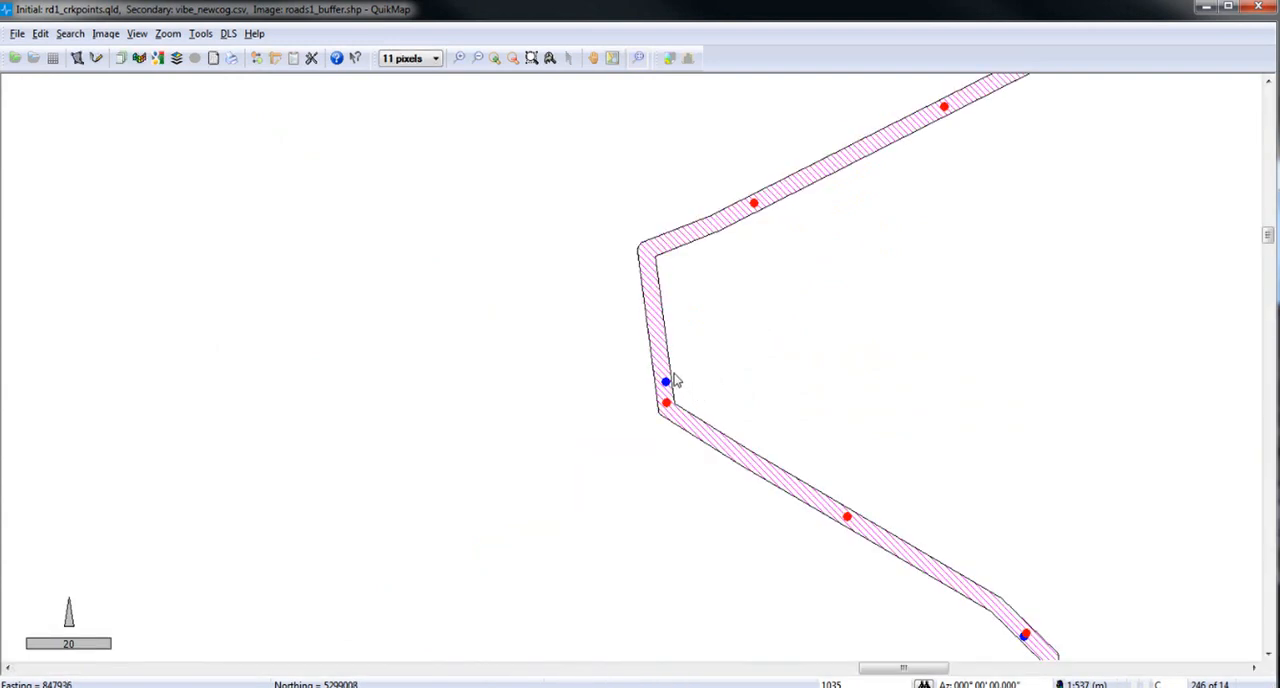